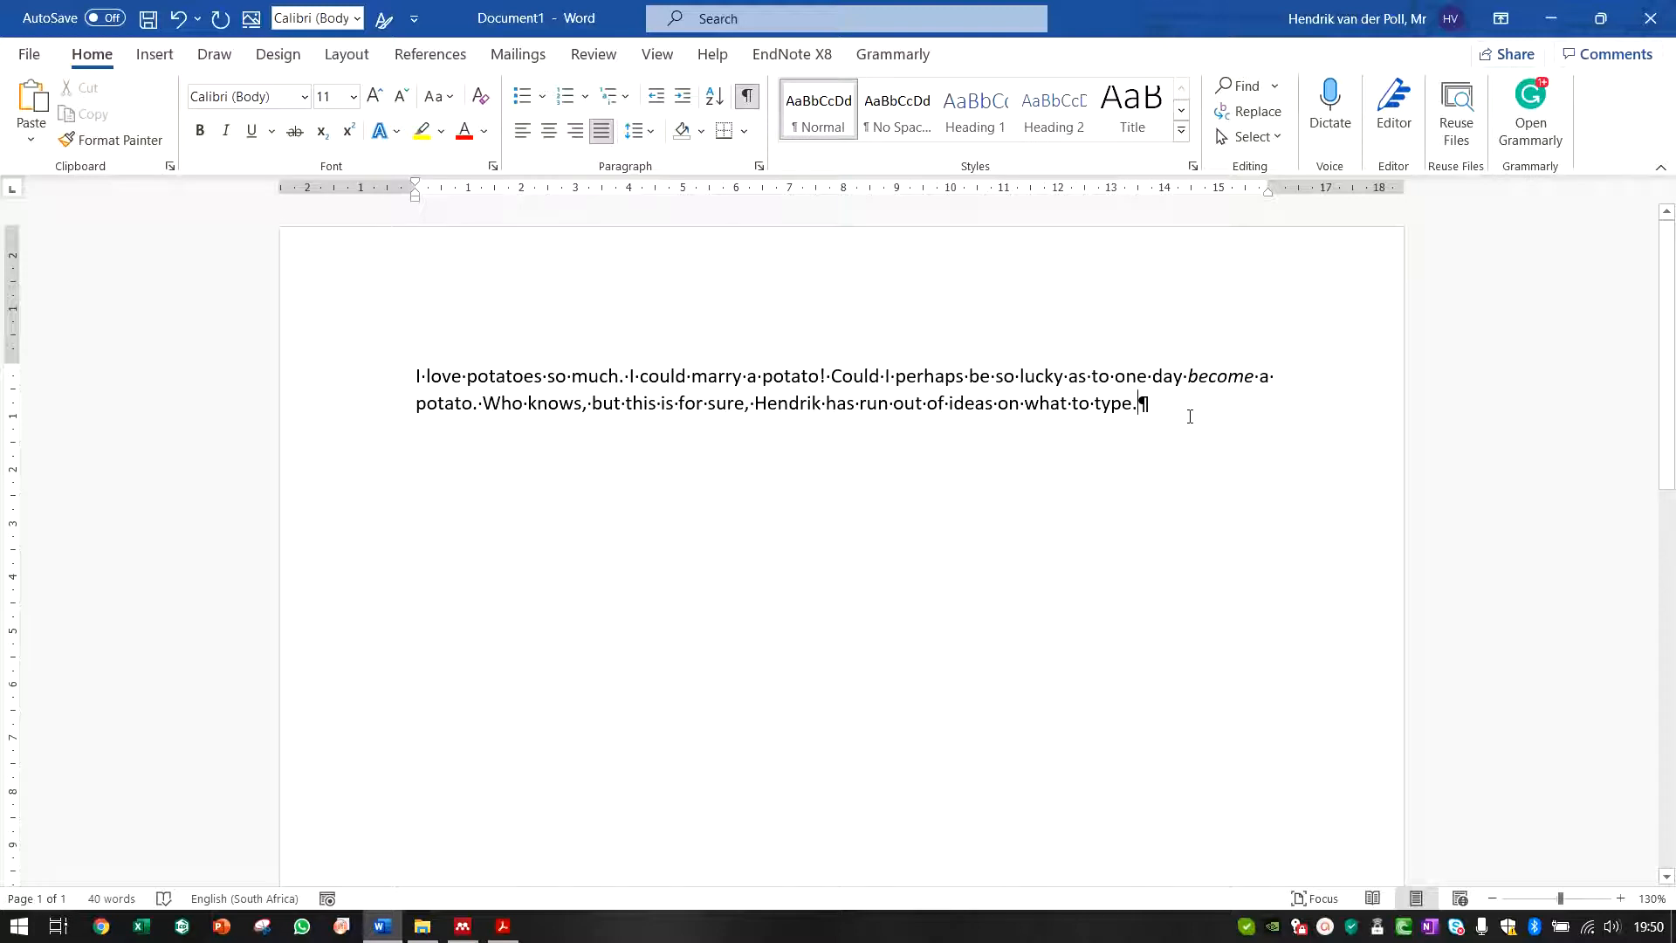
Step: Insert a Mendeley citation for "Lead-Free Mixed Tin and Germanium Perovskites for Photovoltaic Application" at the end of the paragraph
click(430, 54)
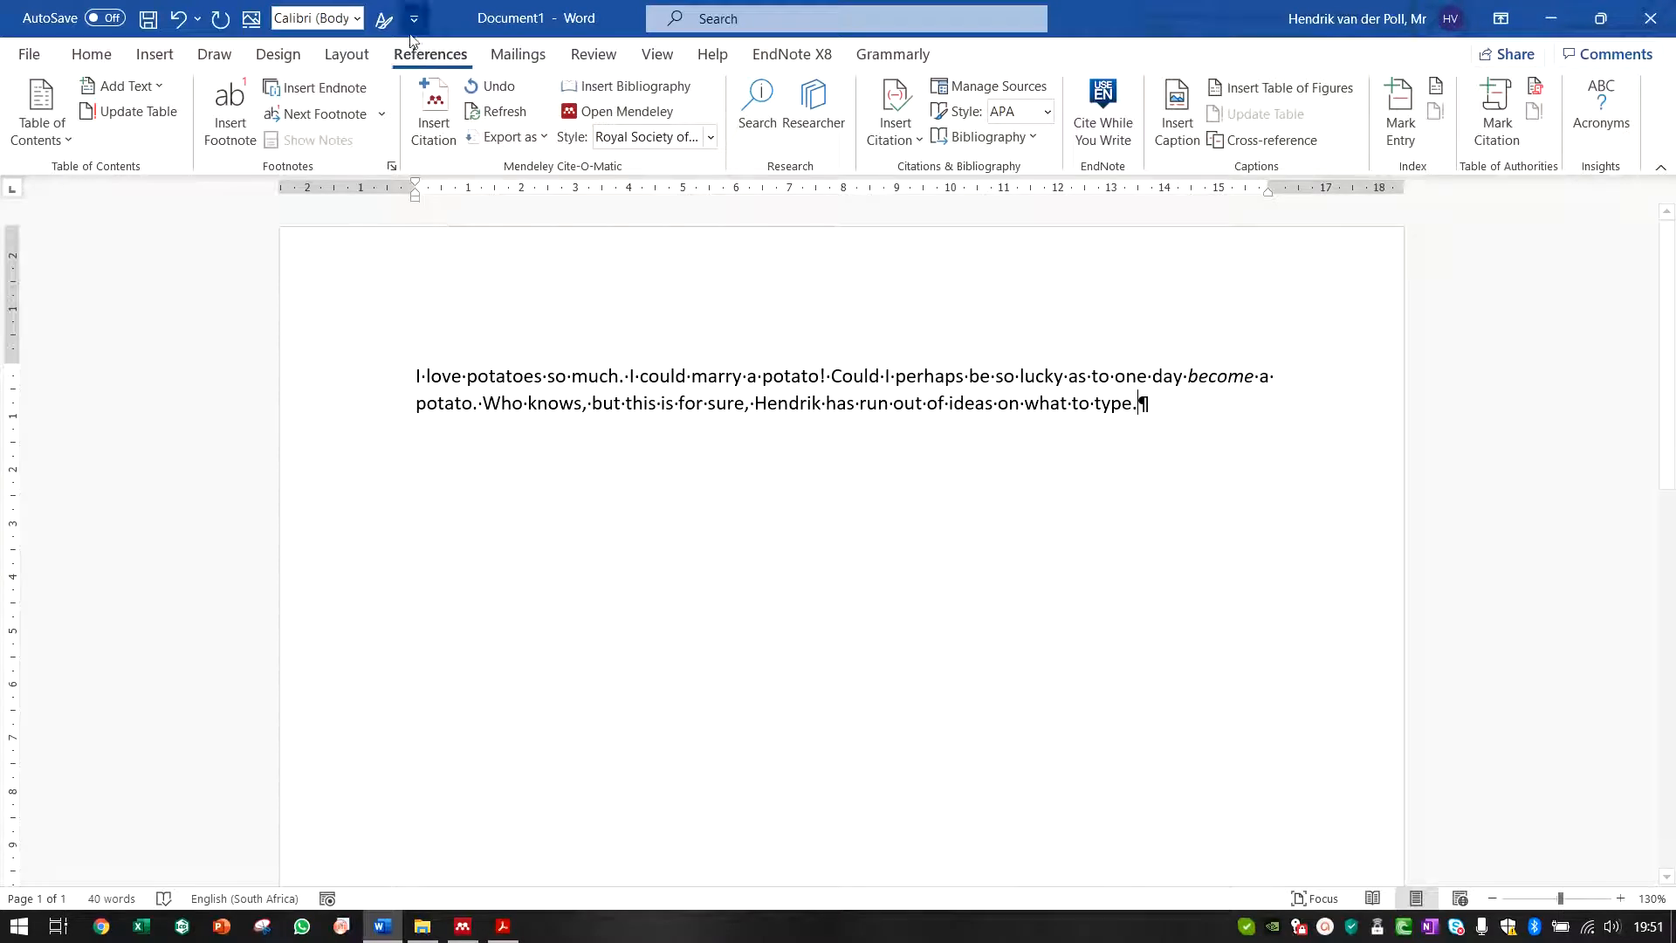
click(435, 123)
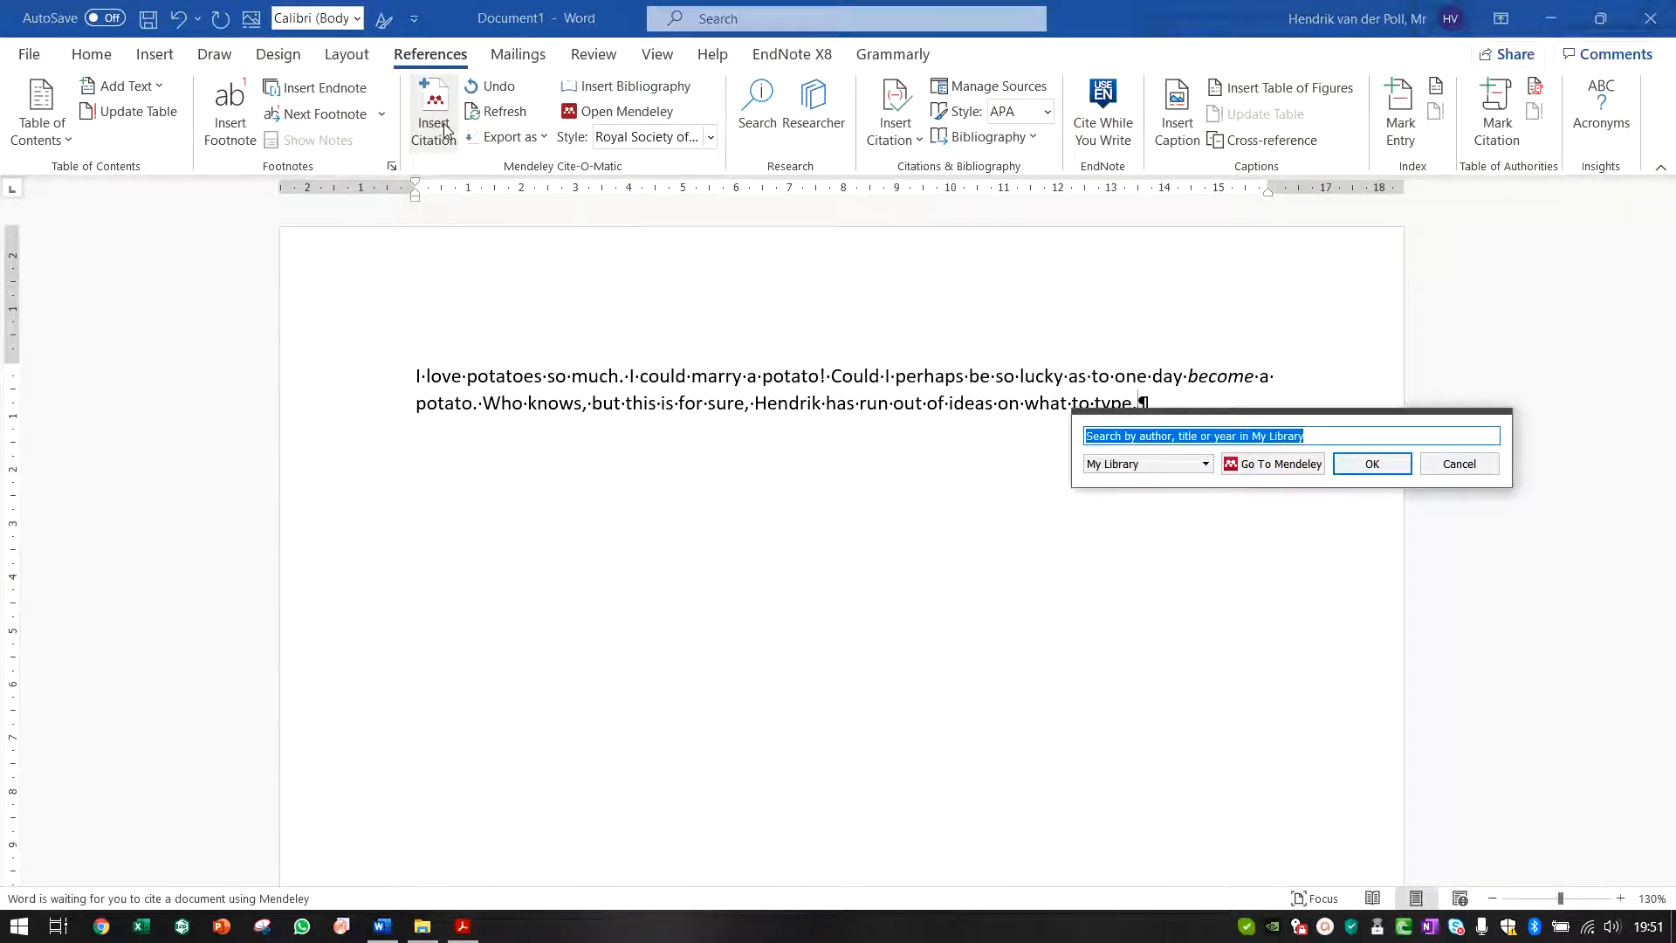
text(Lead-Free Mixed Tin and Germanium Perovskites for Photovoltaic Application)
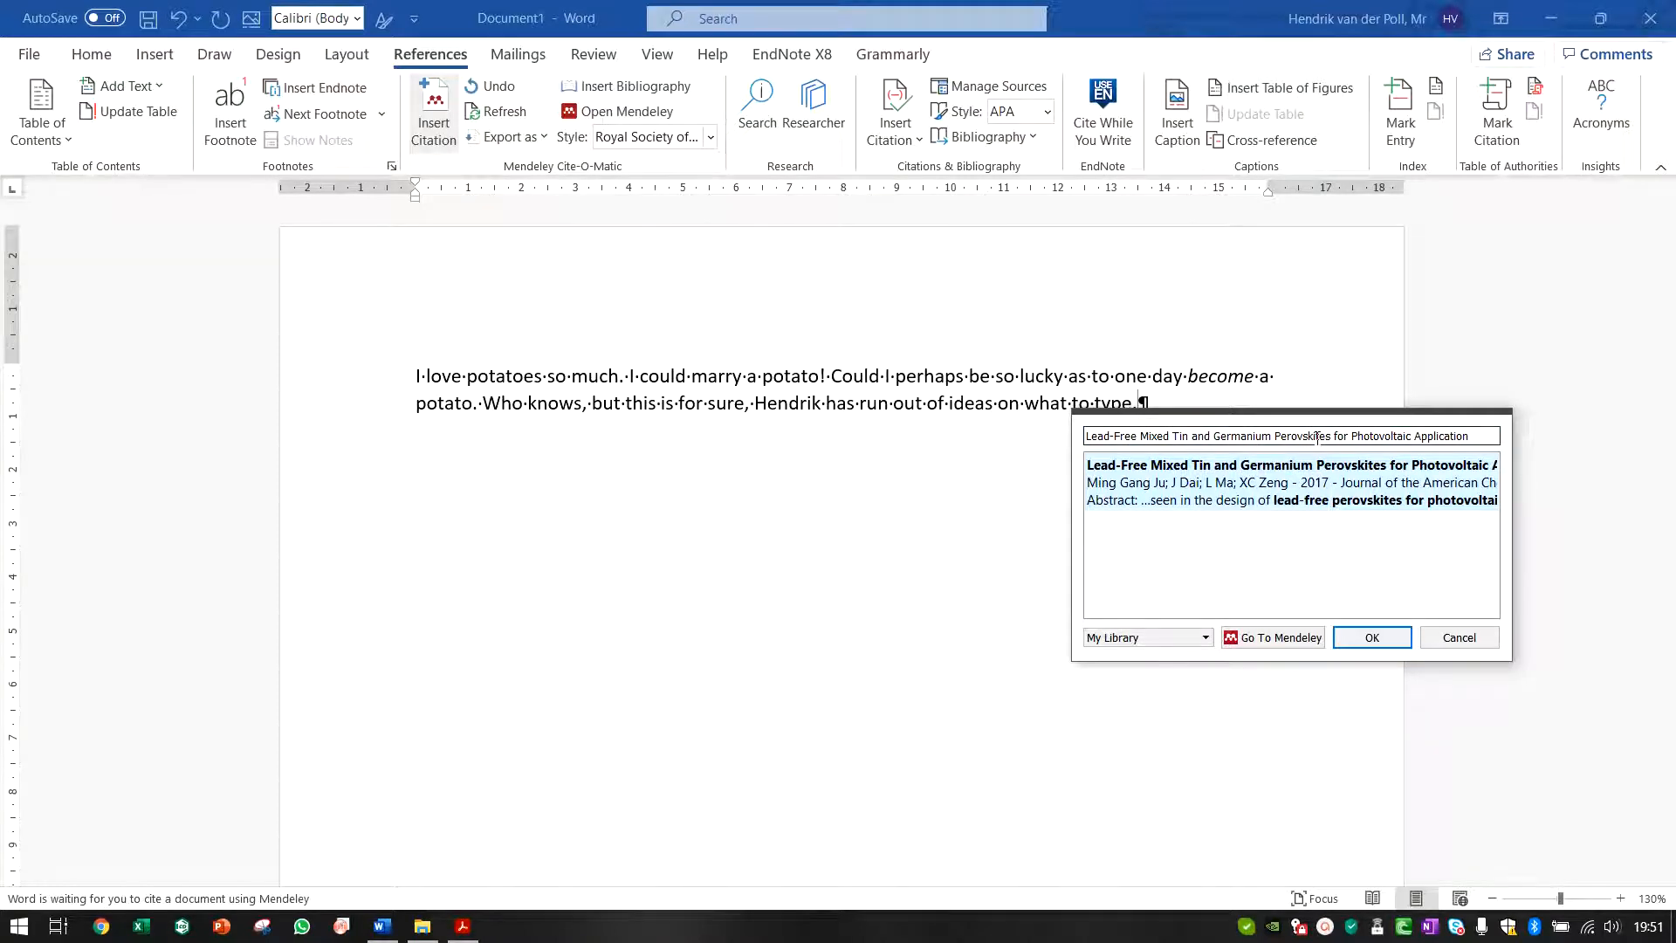
click(1313, 474)
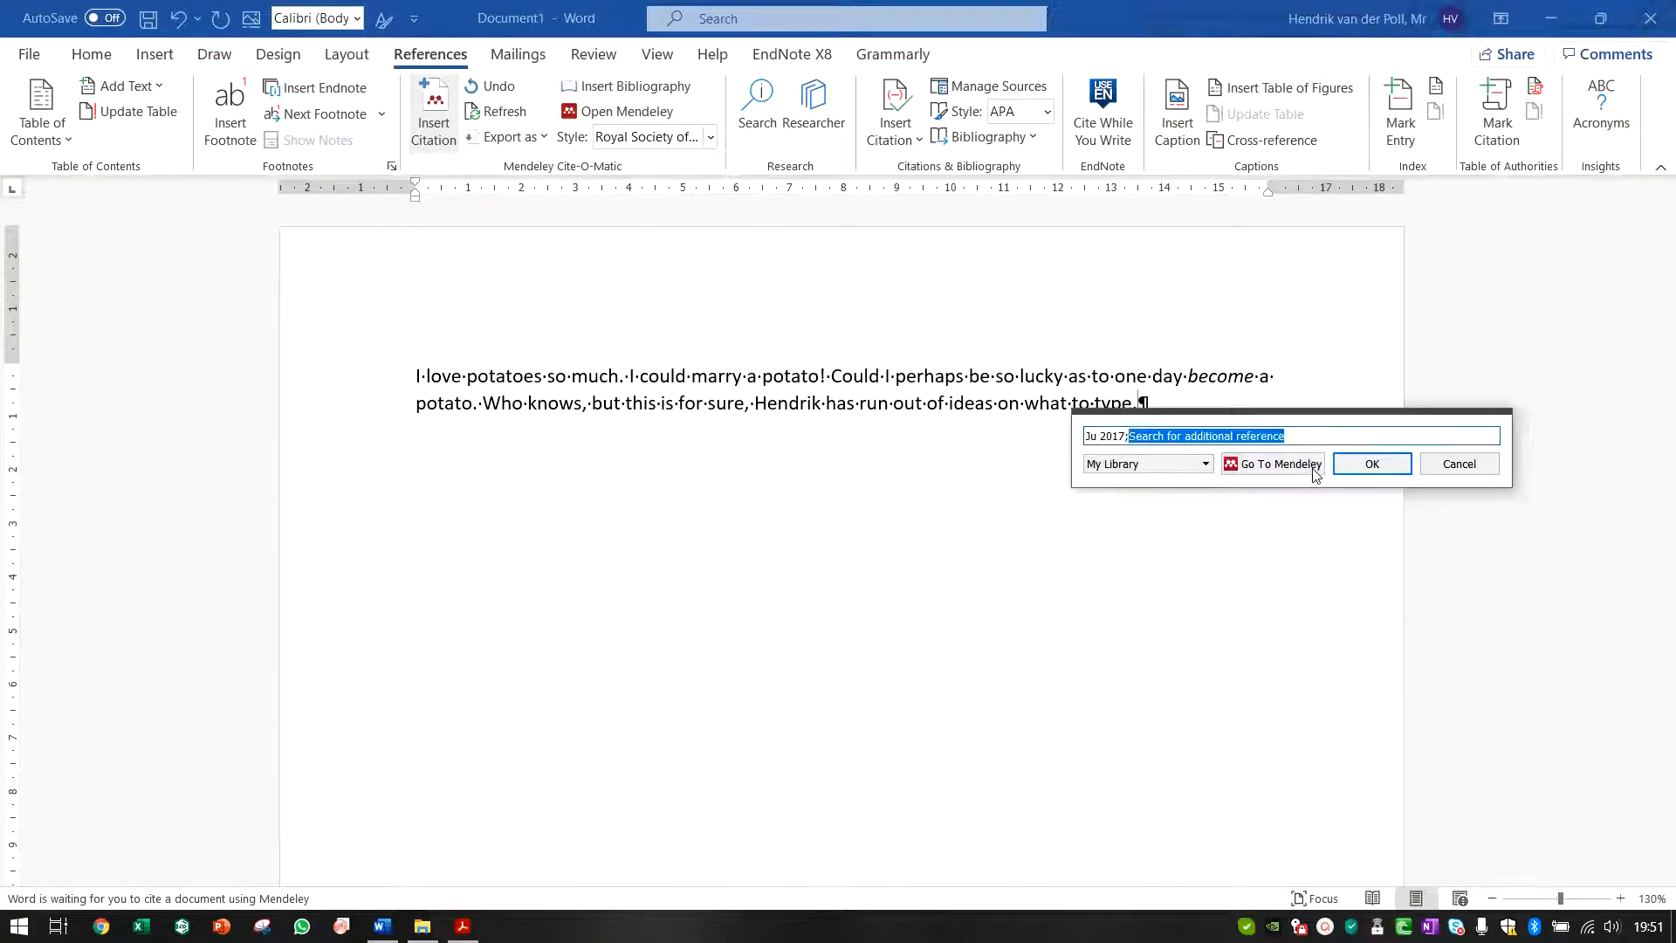
click(1385, 465)
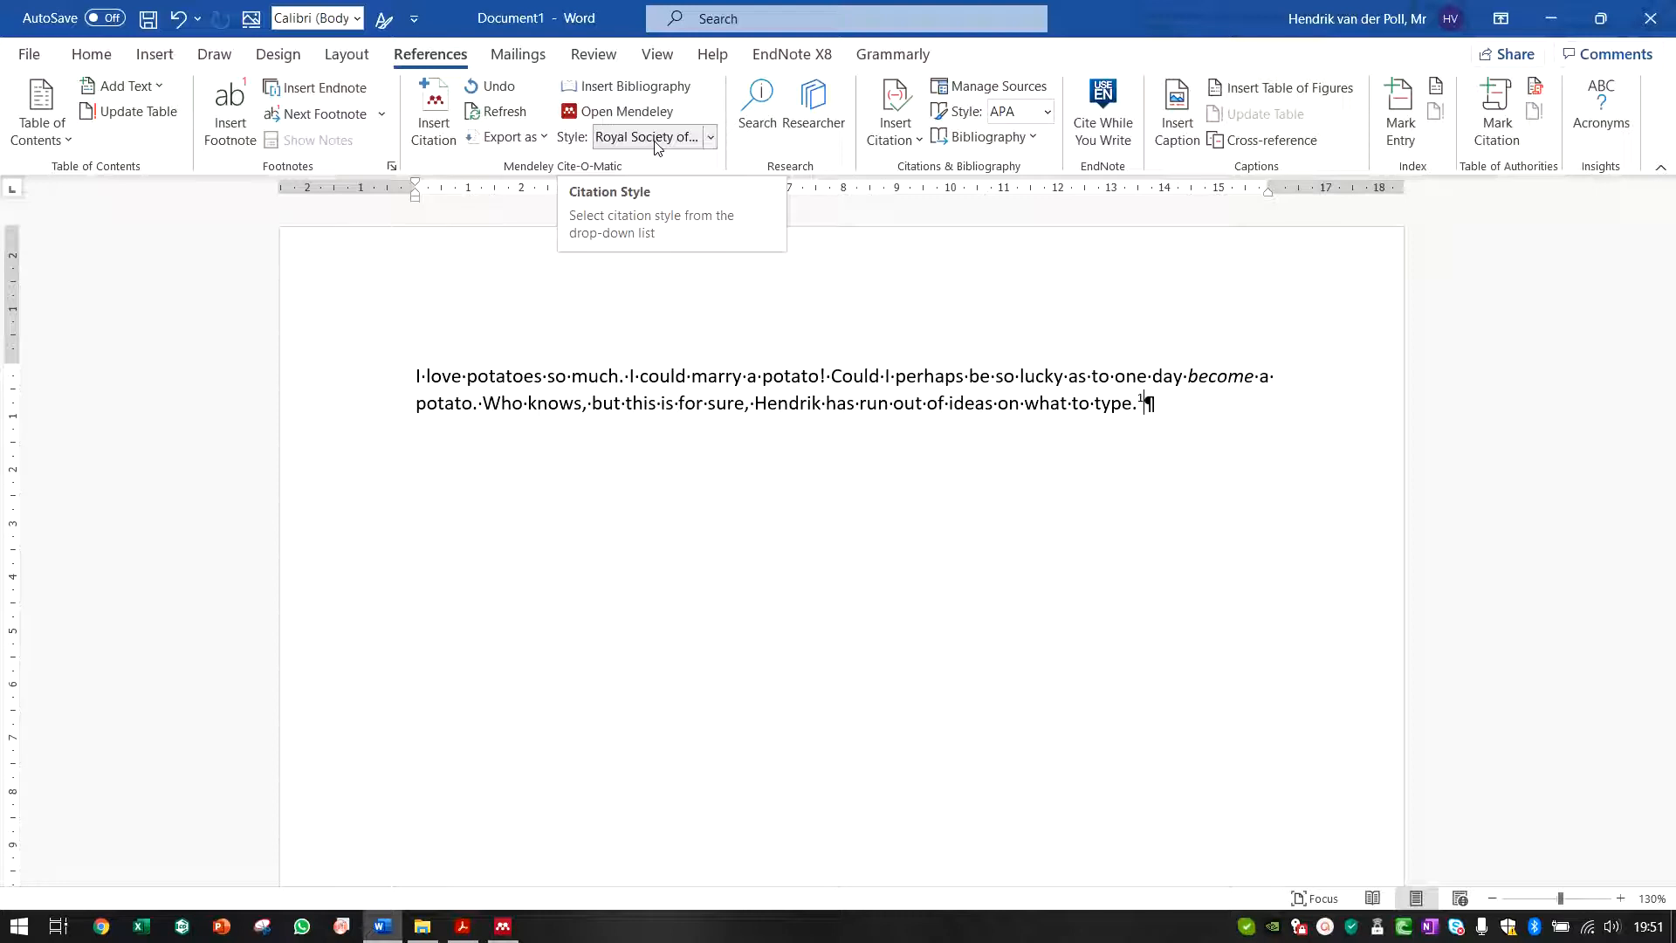
Step: Add empty lines below the paragraph and insert the Mendeley bibliography there
key(Return)
key(Return)
key(Return)
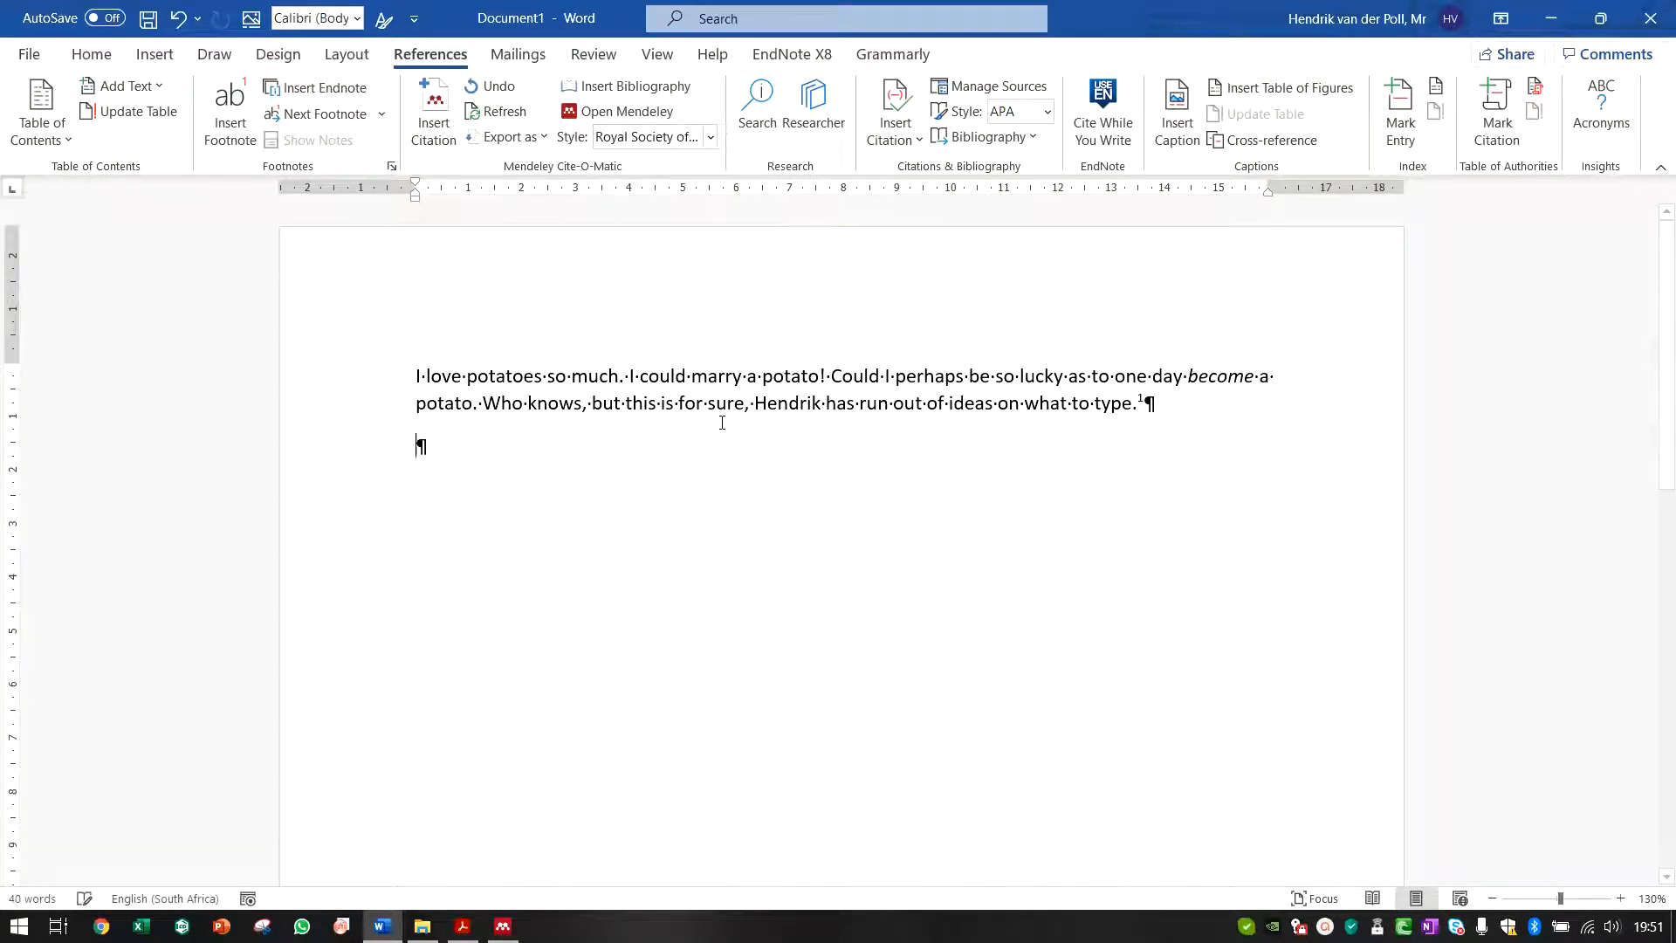
click(622, 88)
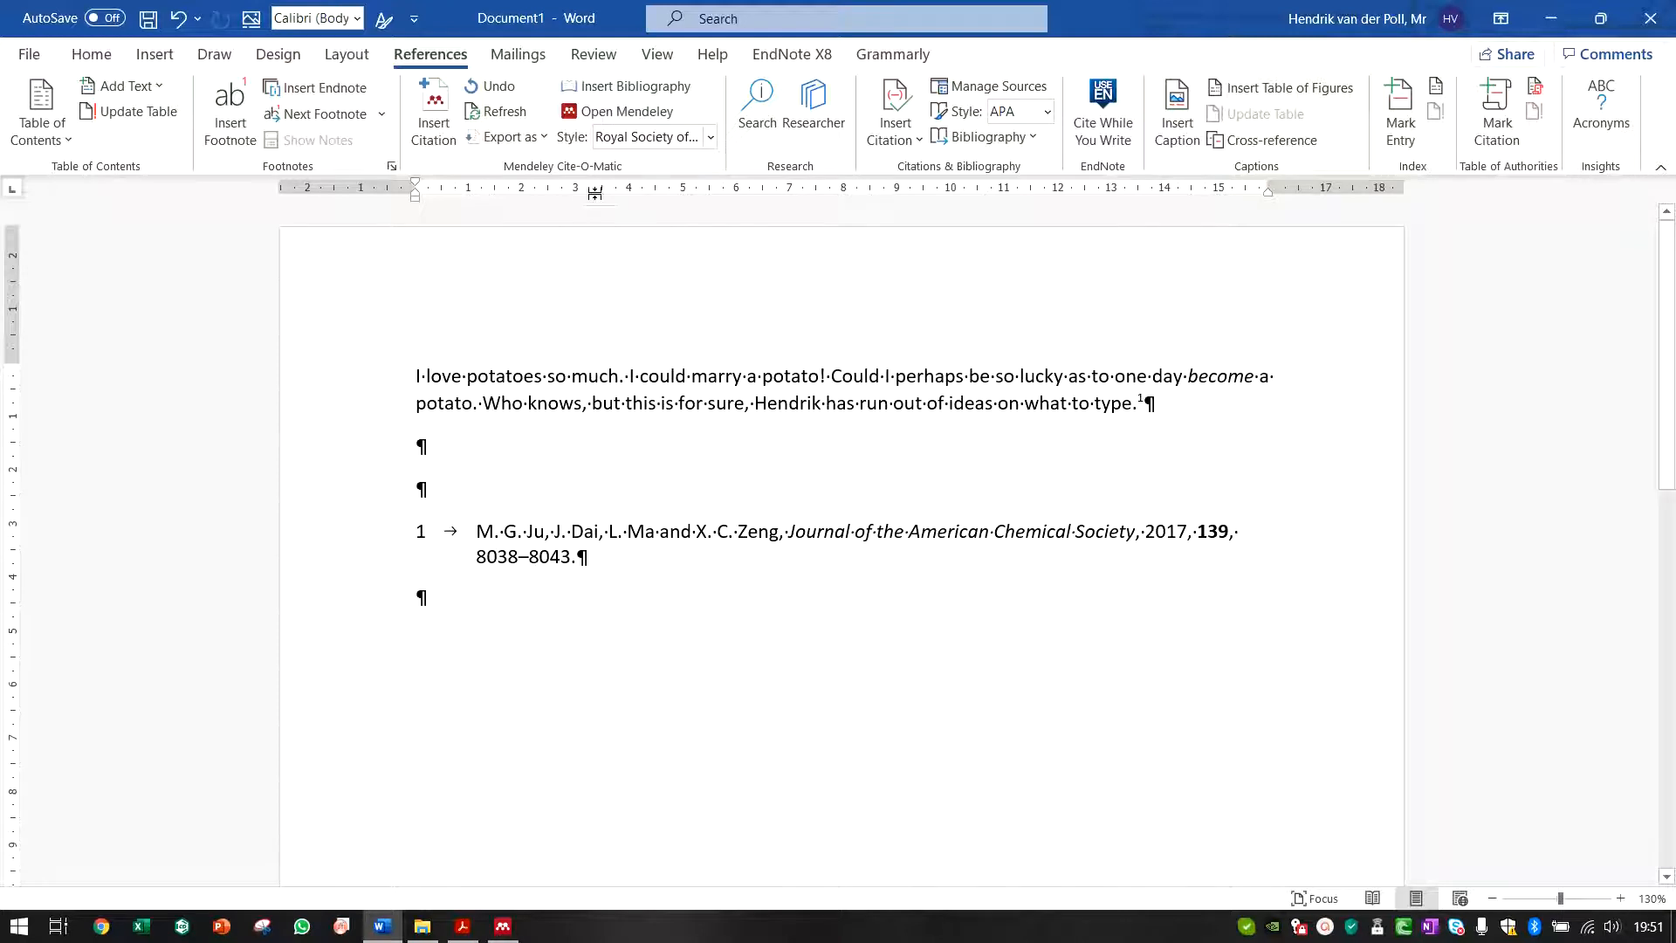
Step: Try the customised American Chemical Society and Vancouver citation styles, and restore the Royal Society of Chemistry style
click(710, 137)
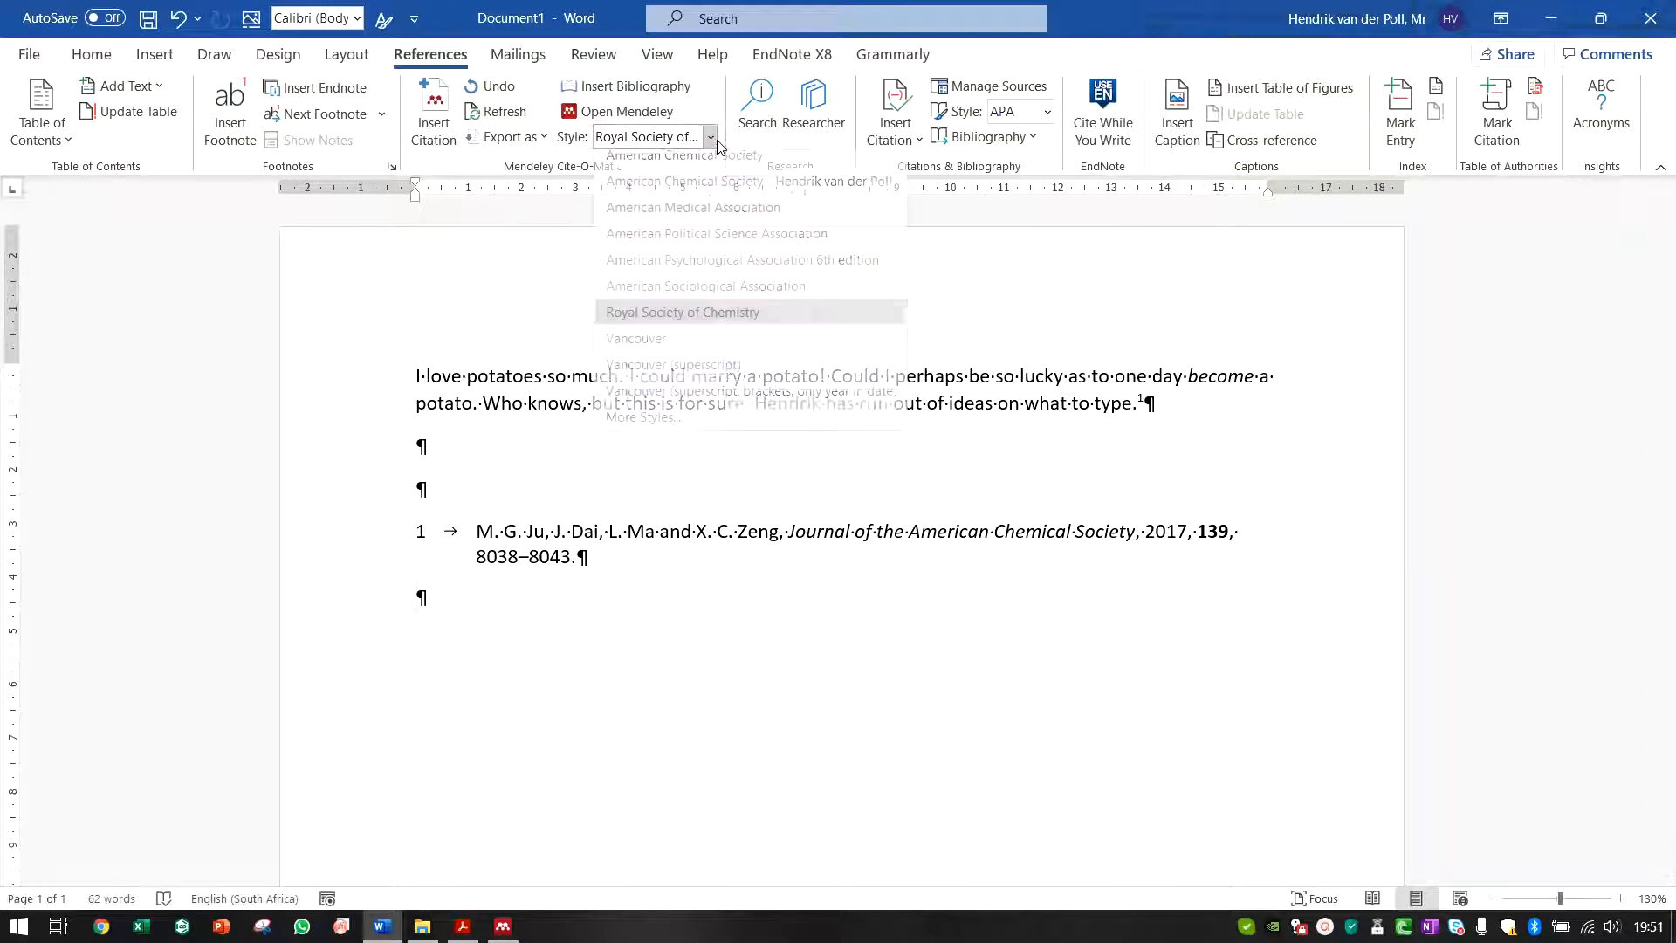
click(741, 191)
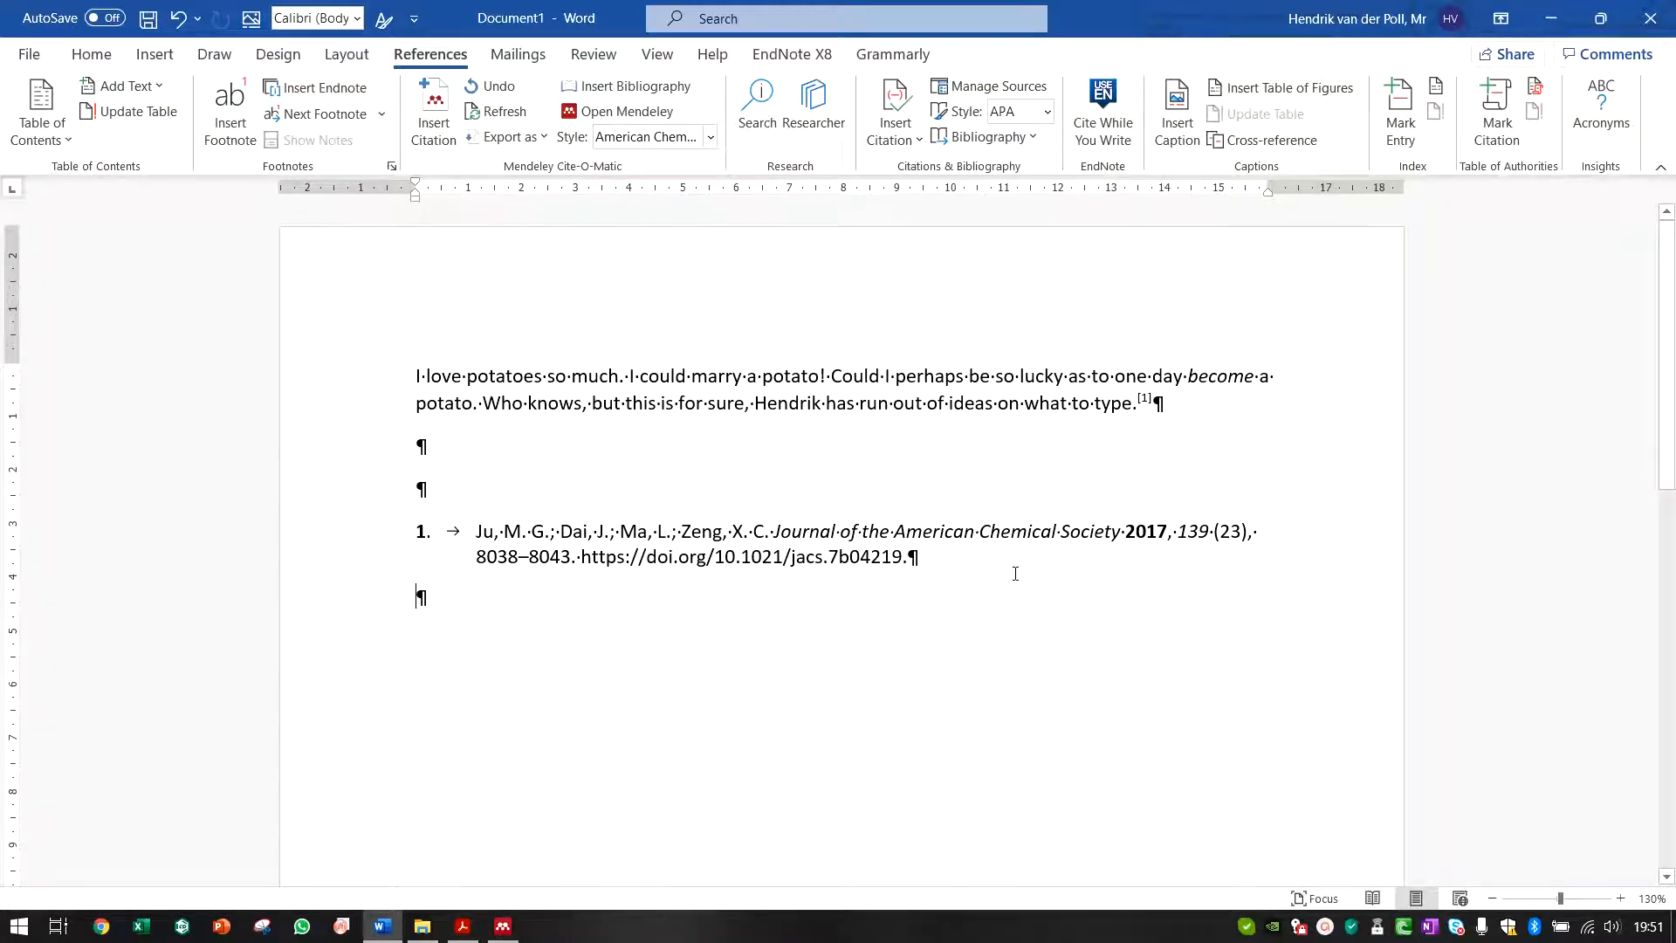
click(711, 139)
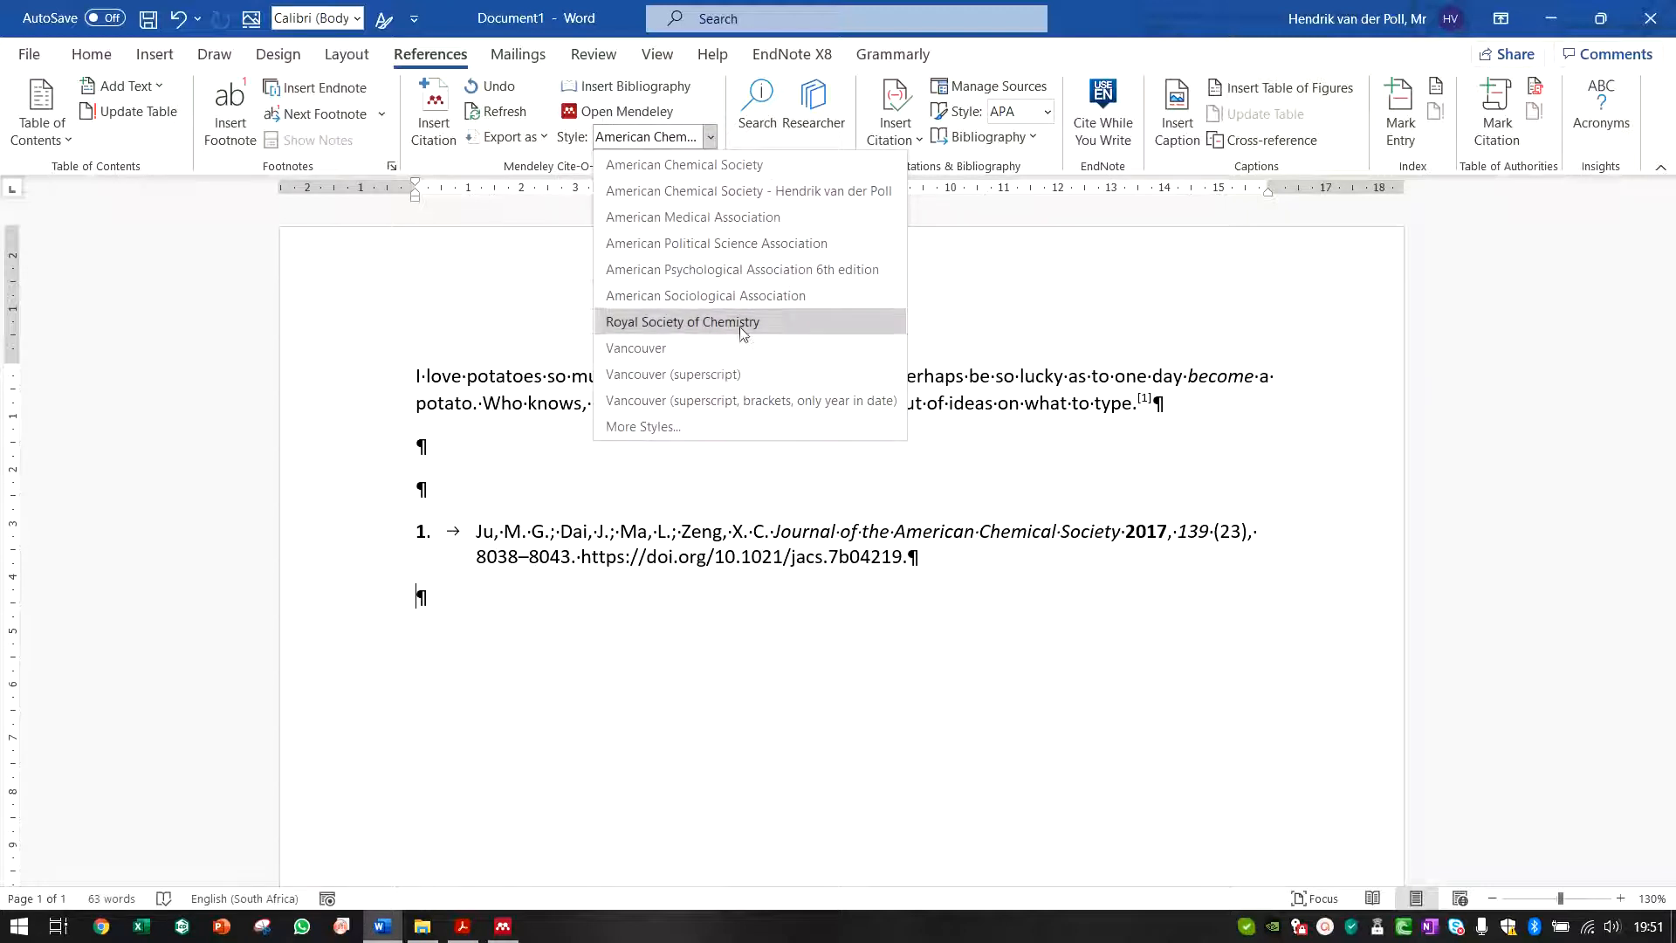
click(669, 358)
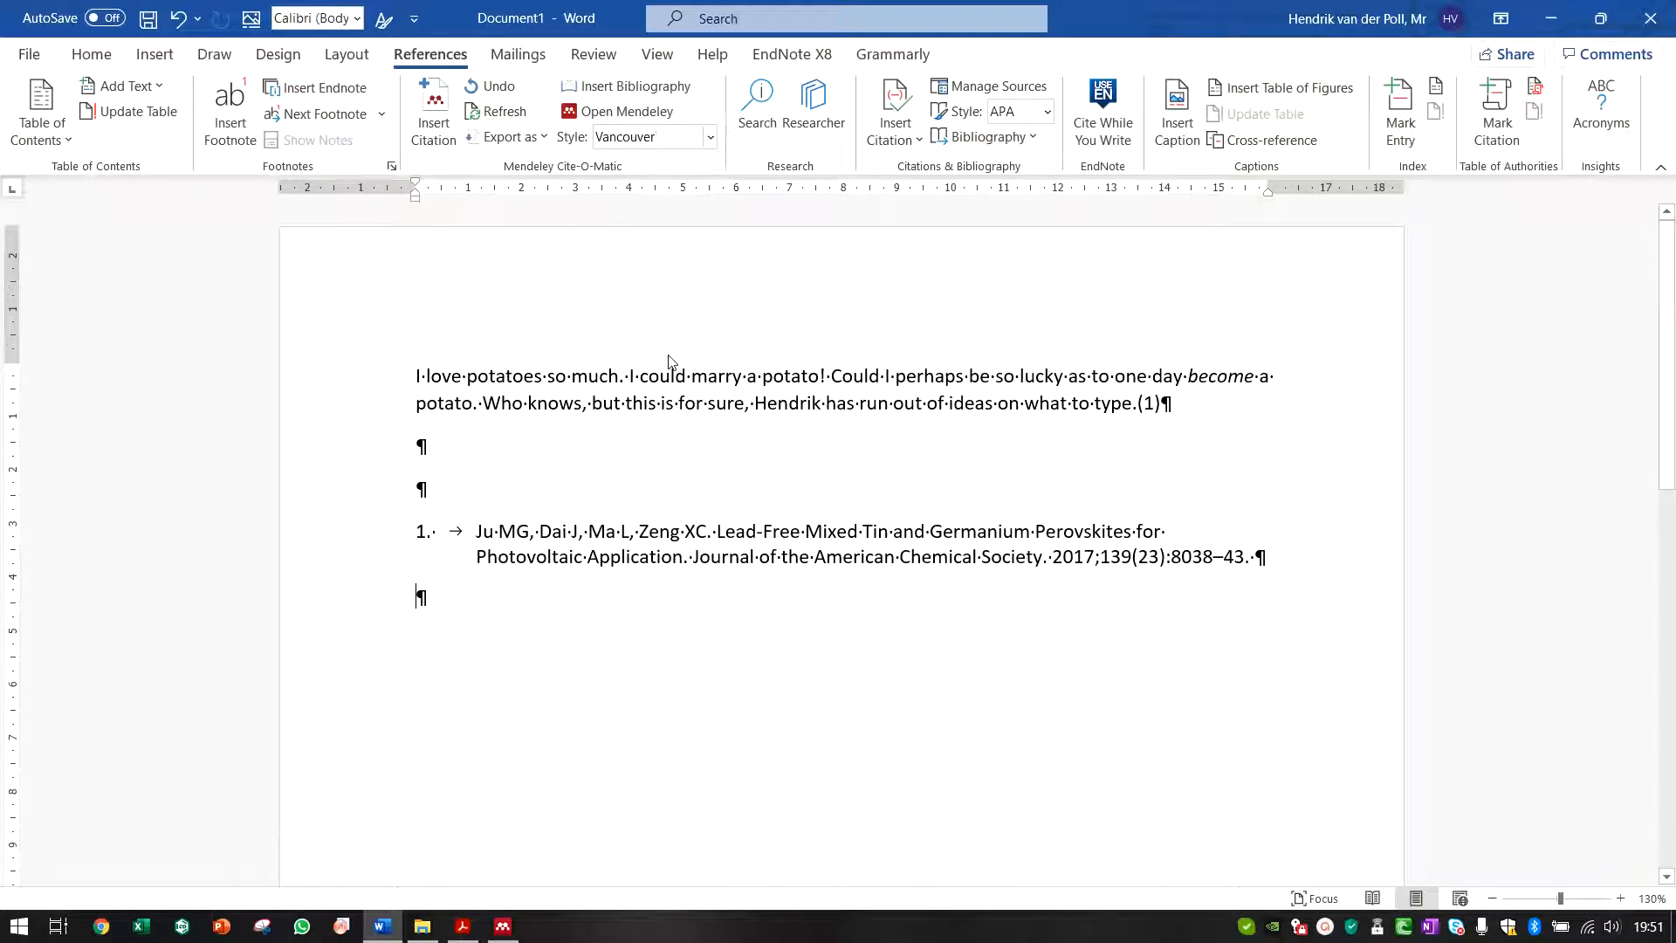
click(1137, 407)
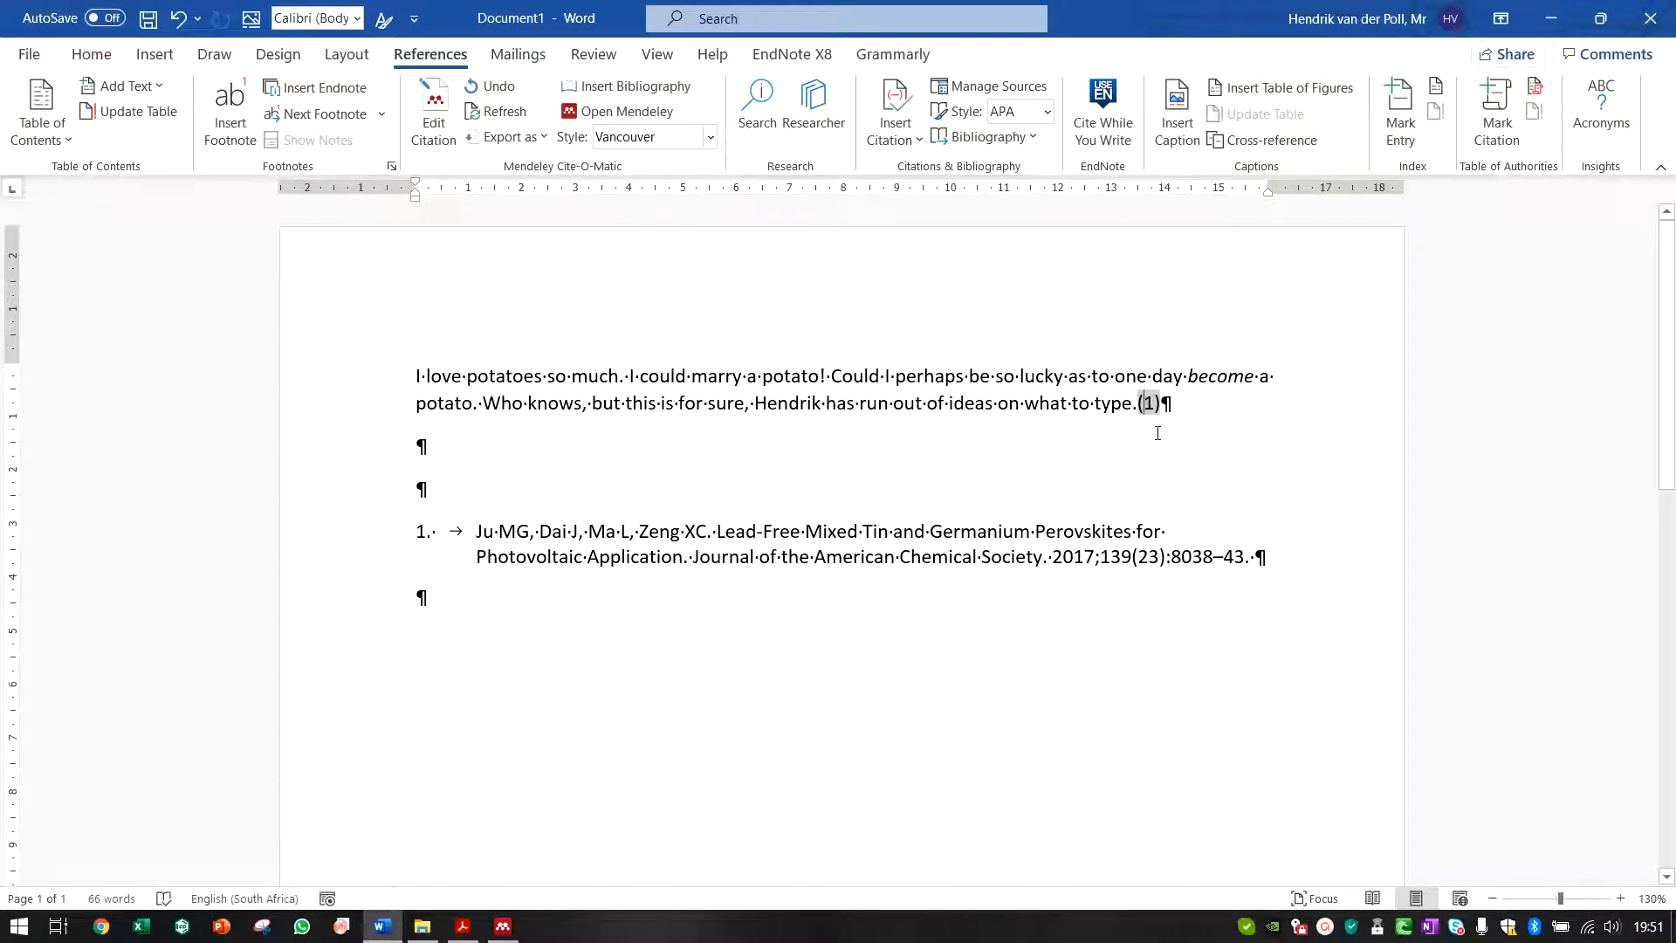
click(459, 541)
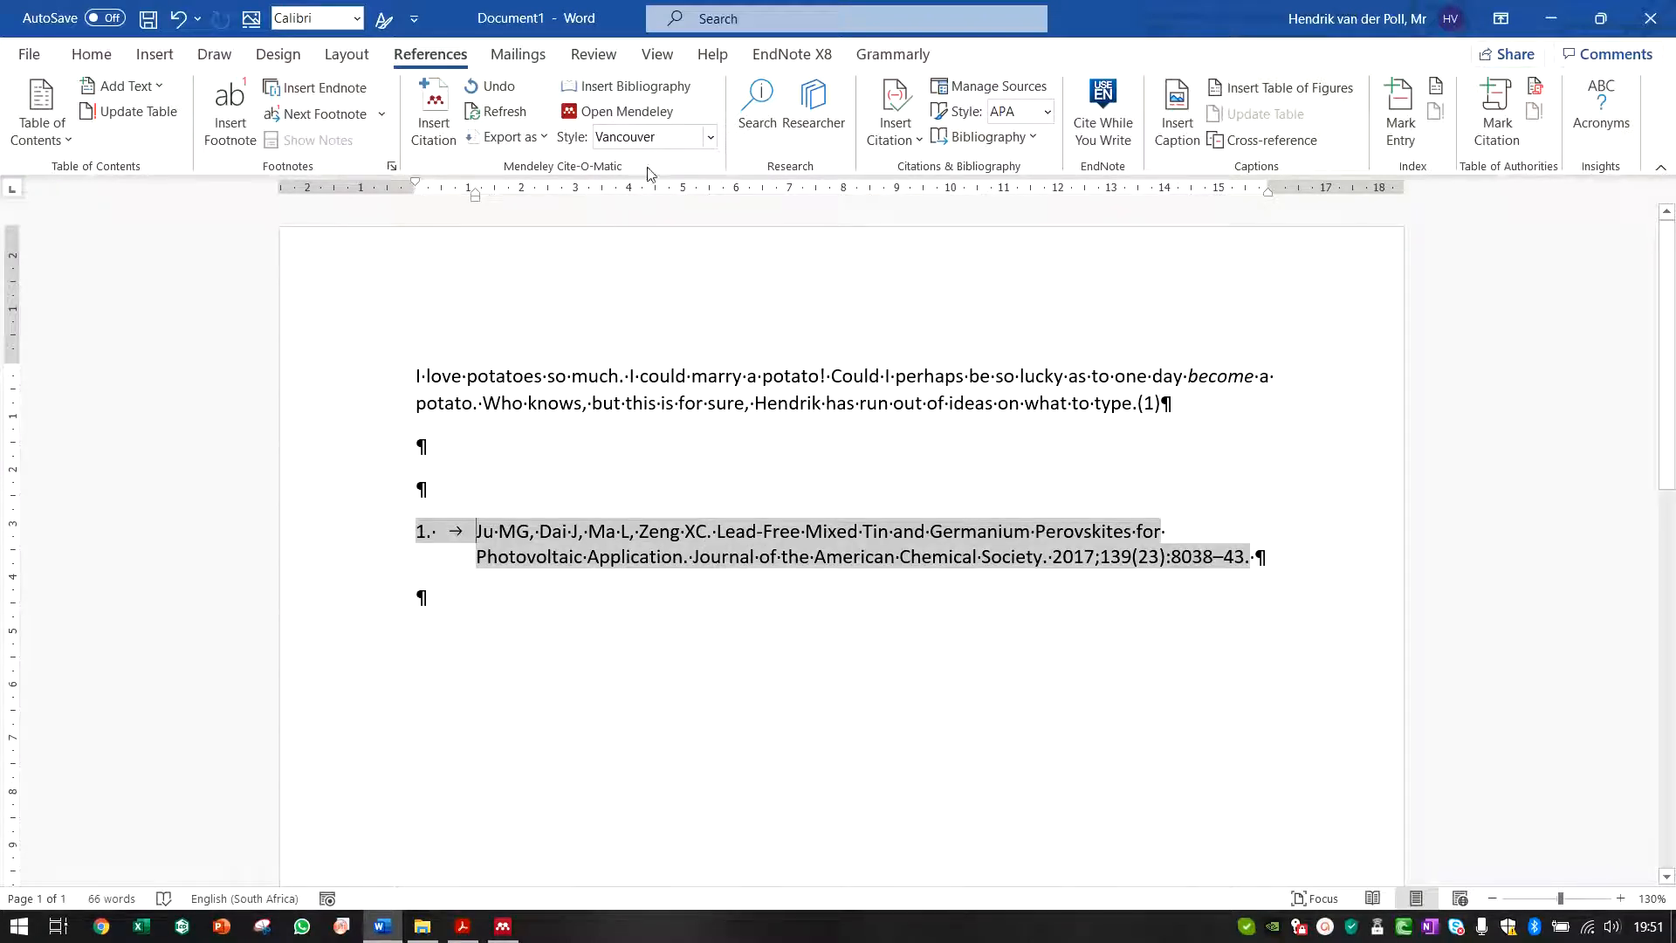
click(709, 136)
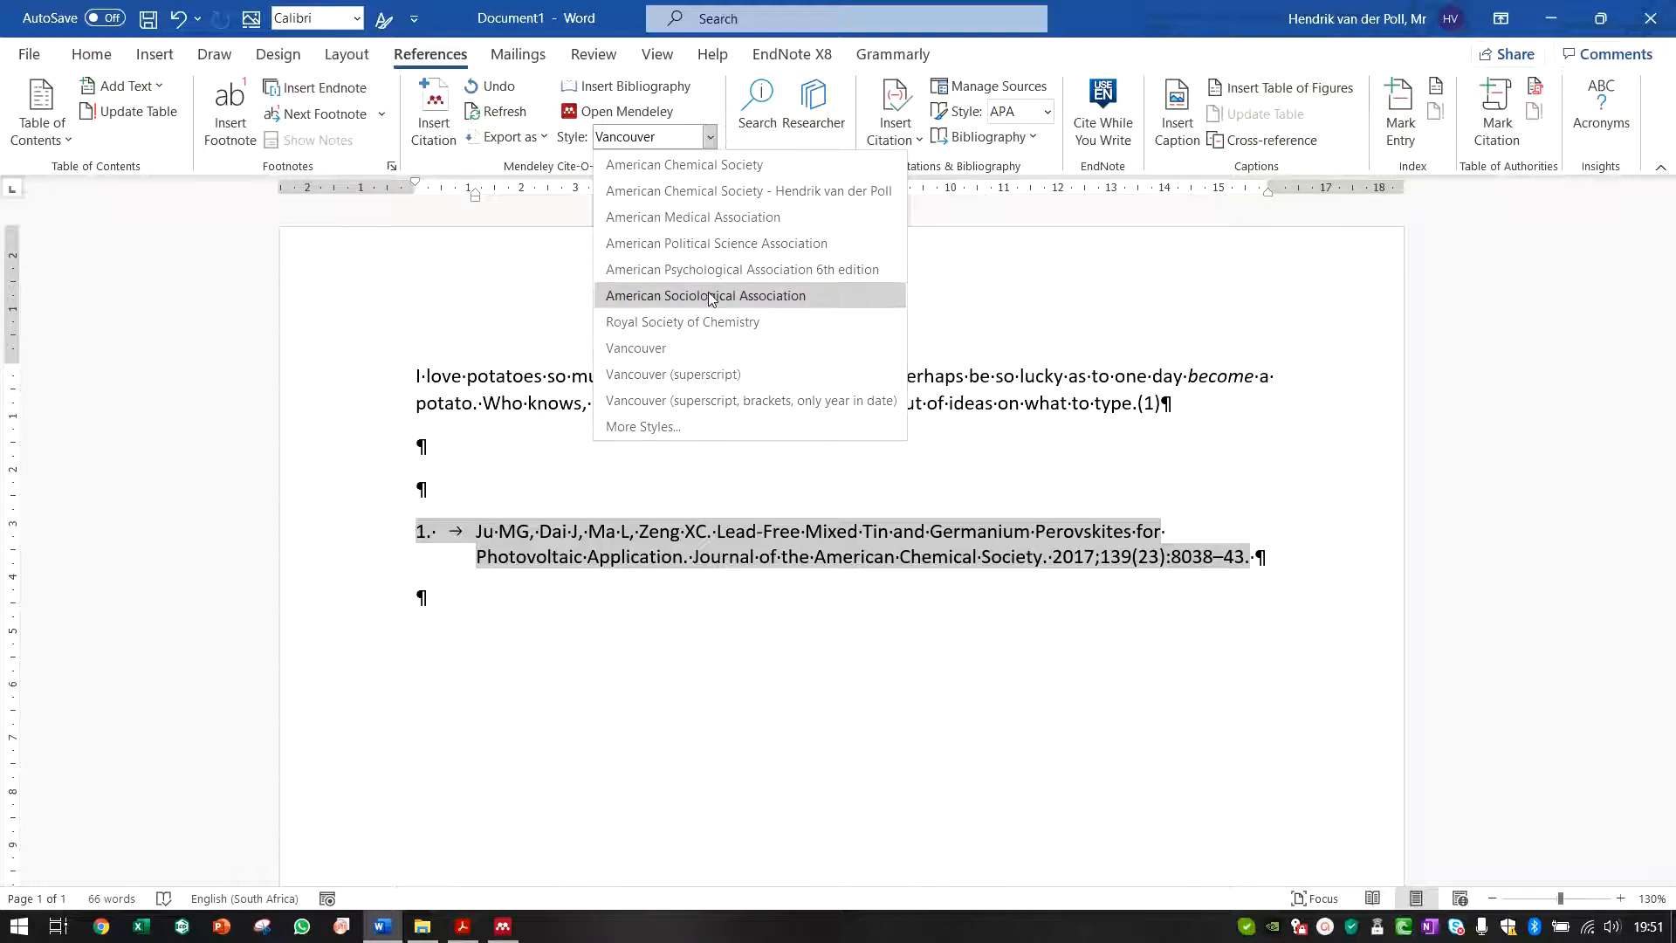
click(709, 319)
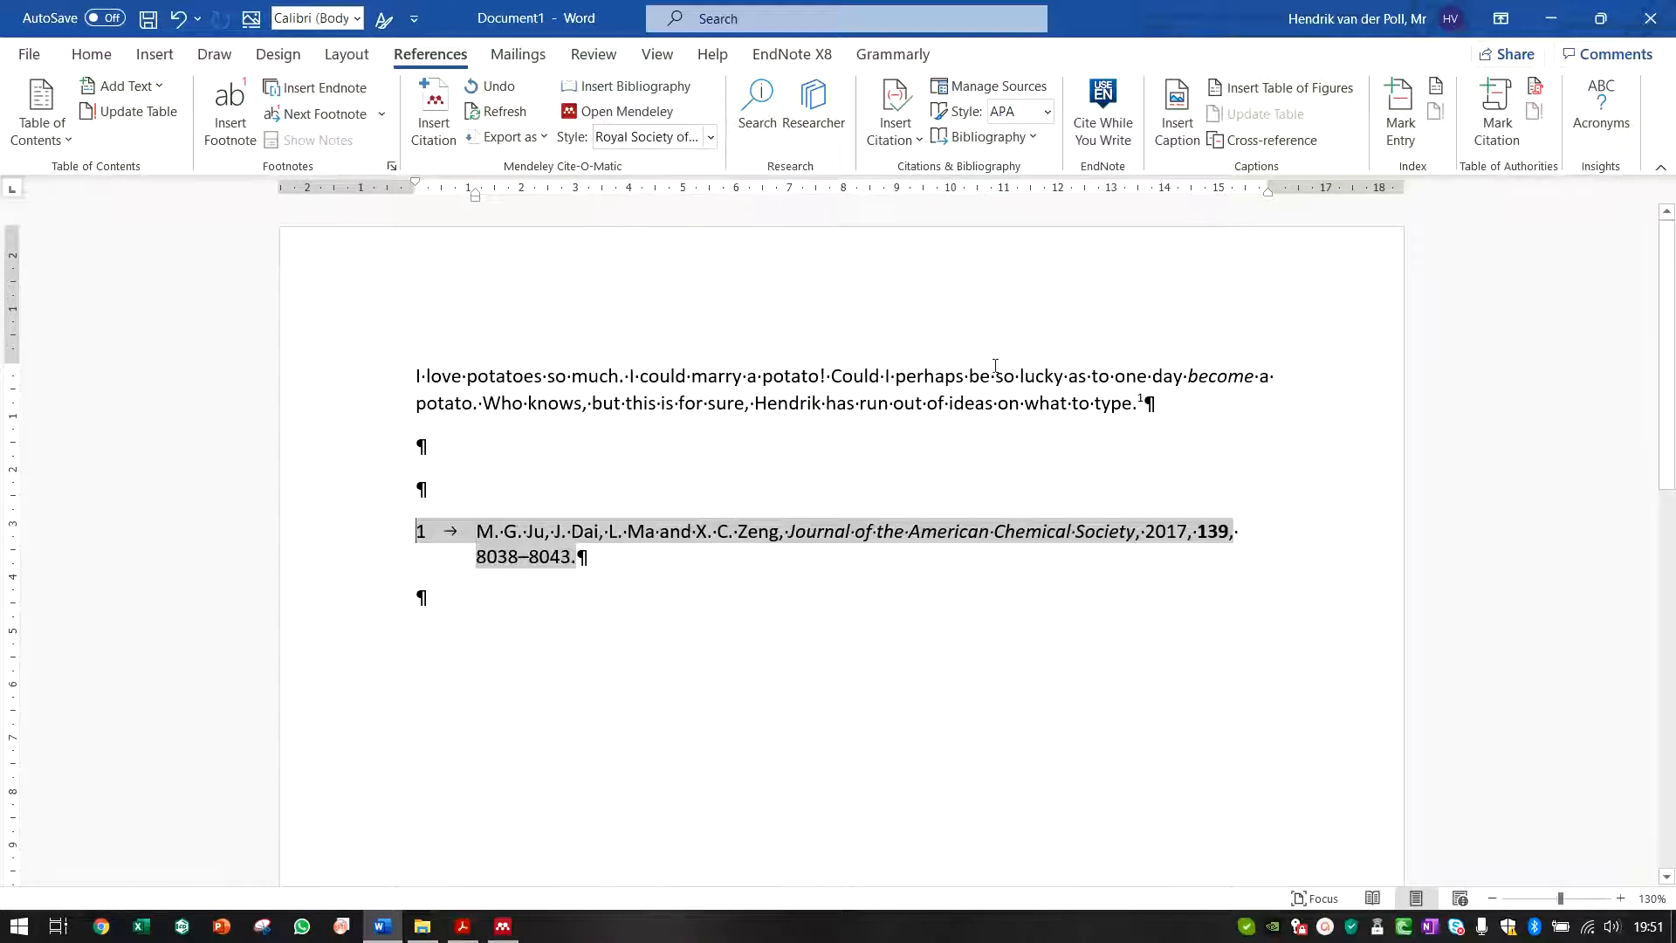
Step: Edit the superscript citation, search for "perovskites" and add the 2016 article "Critical Role of Grain Boundaries for Ion Migration" to it
click(1145, 404)
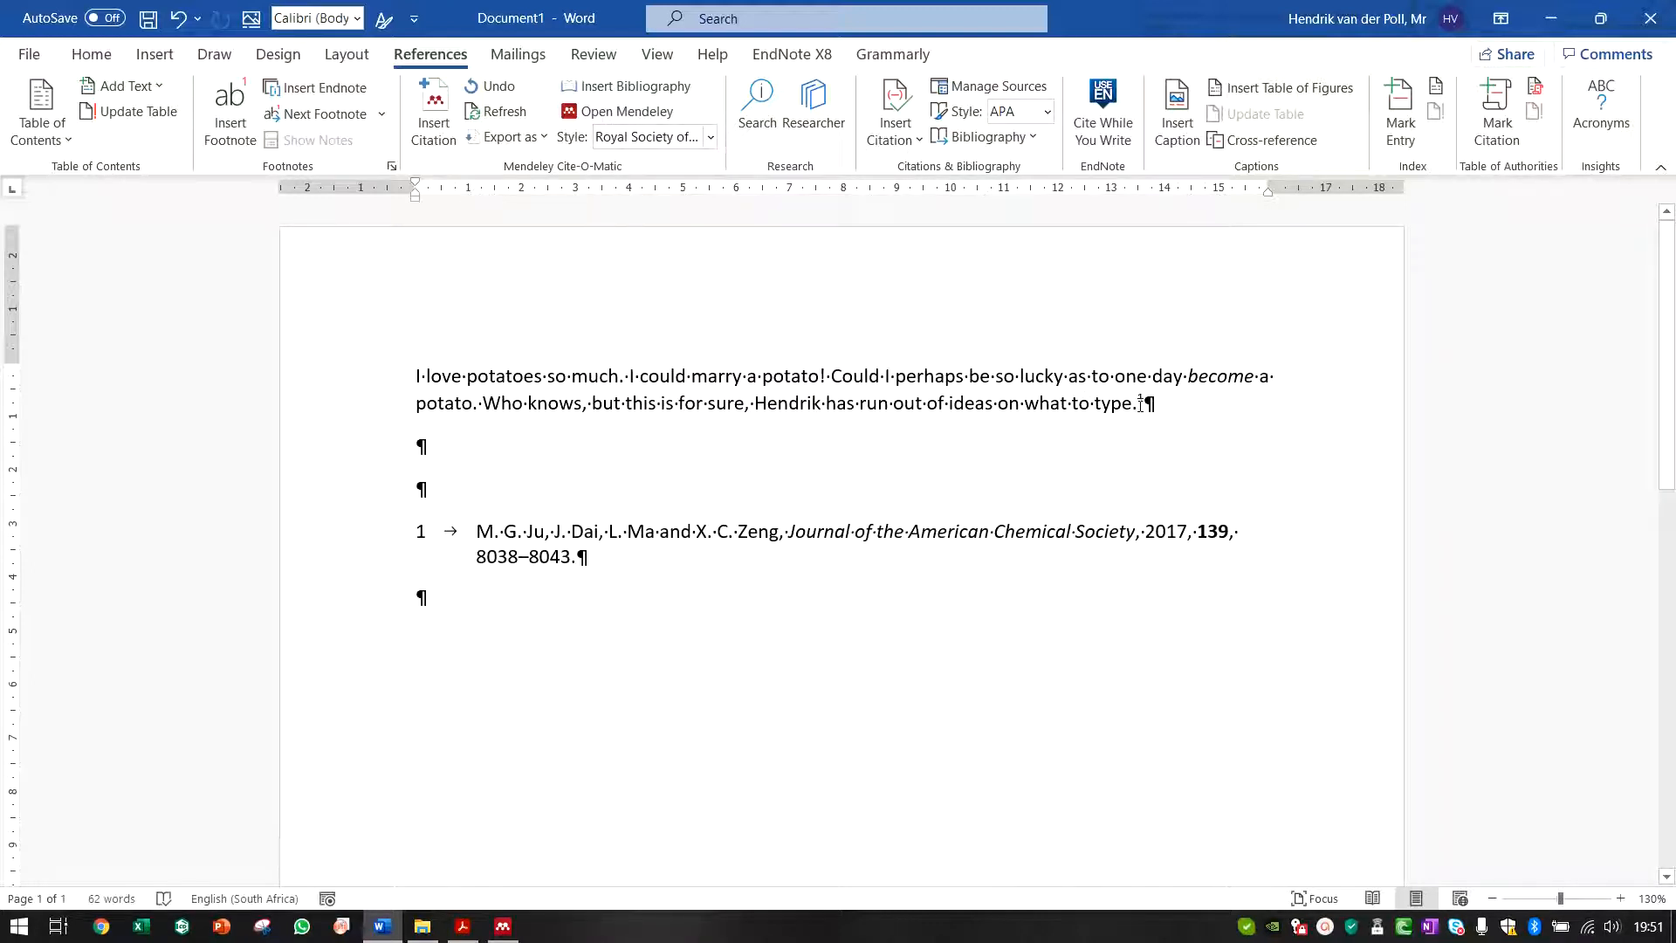
click(1139, 403)
click(1150, 404)
key(Left)
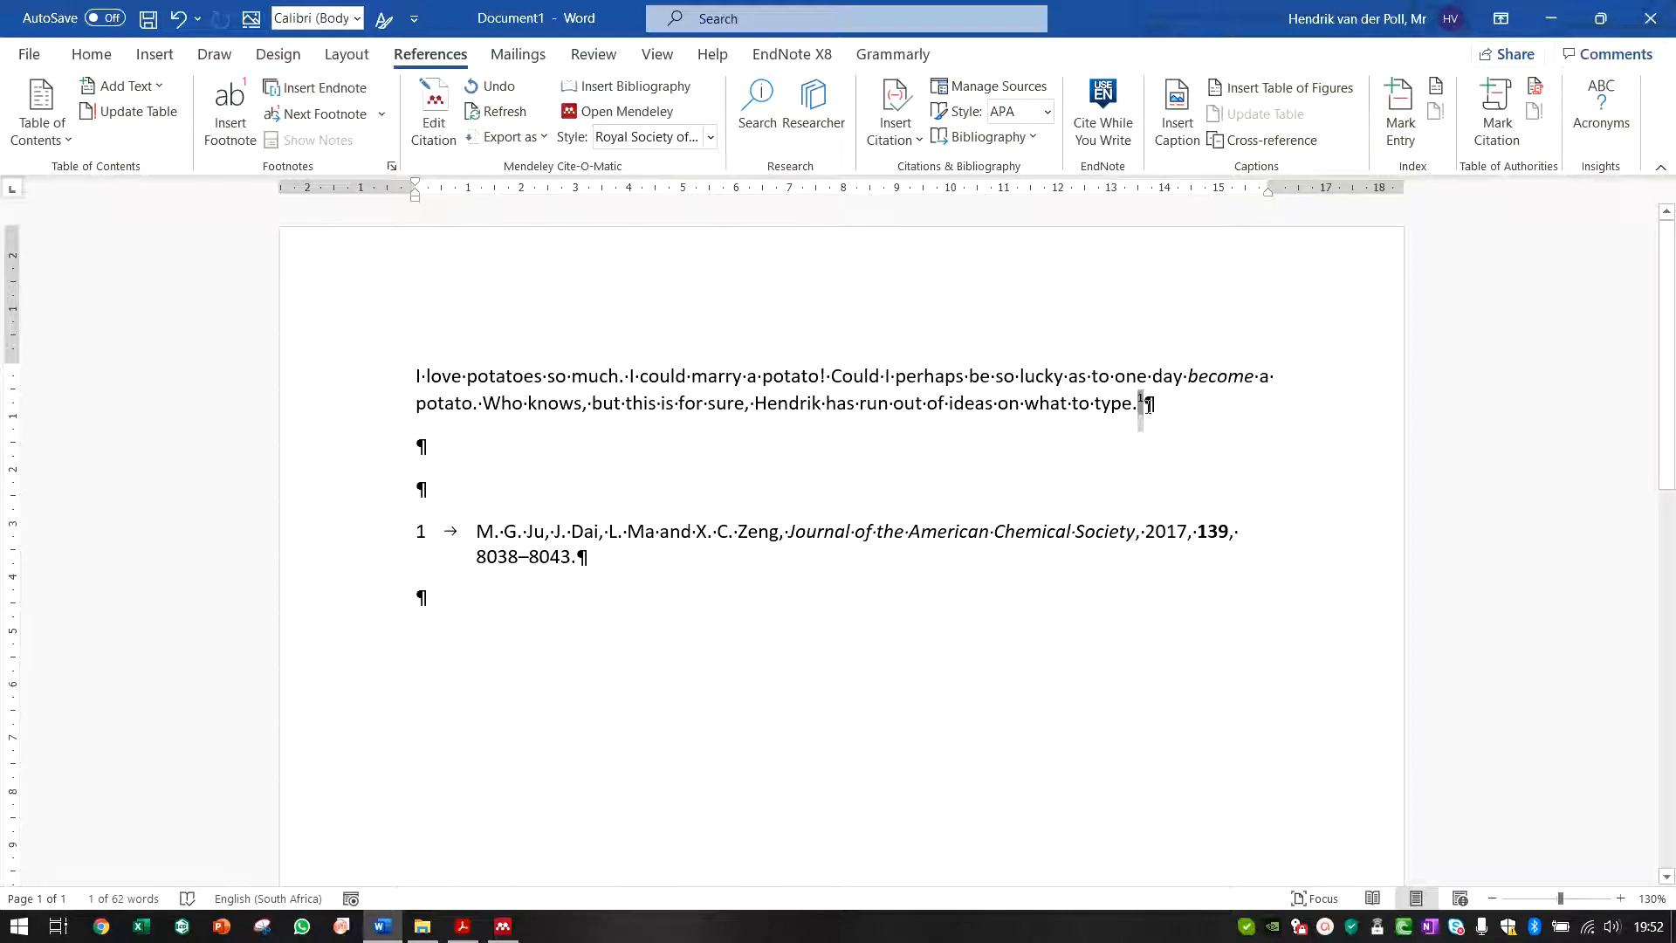
click(1148, 407)
drag(1146, 407, 1138, 411)
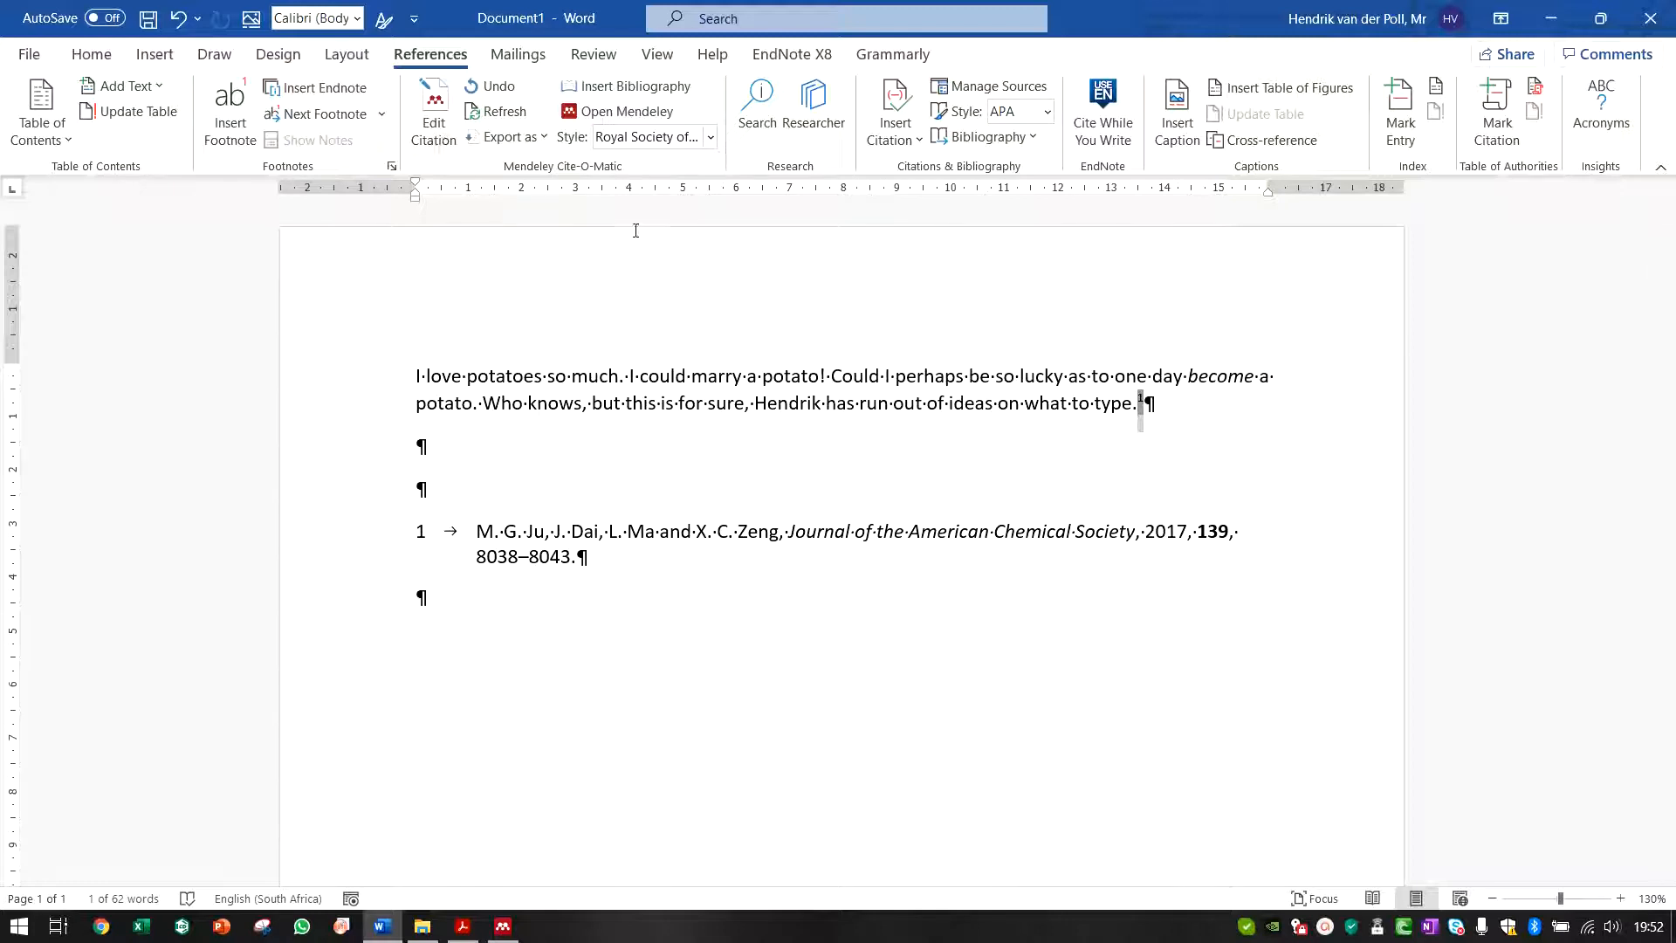
click(1165, 423)
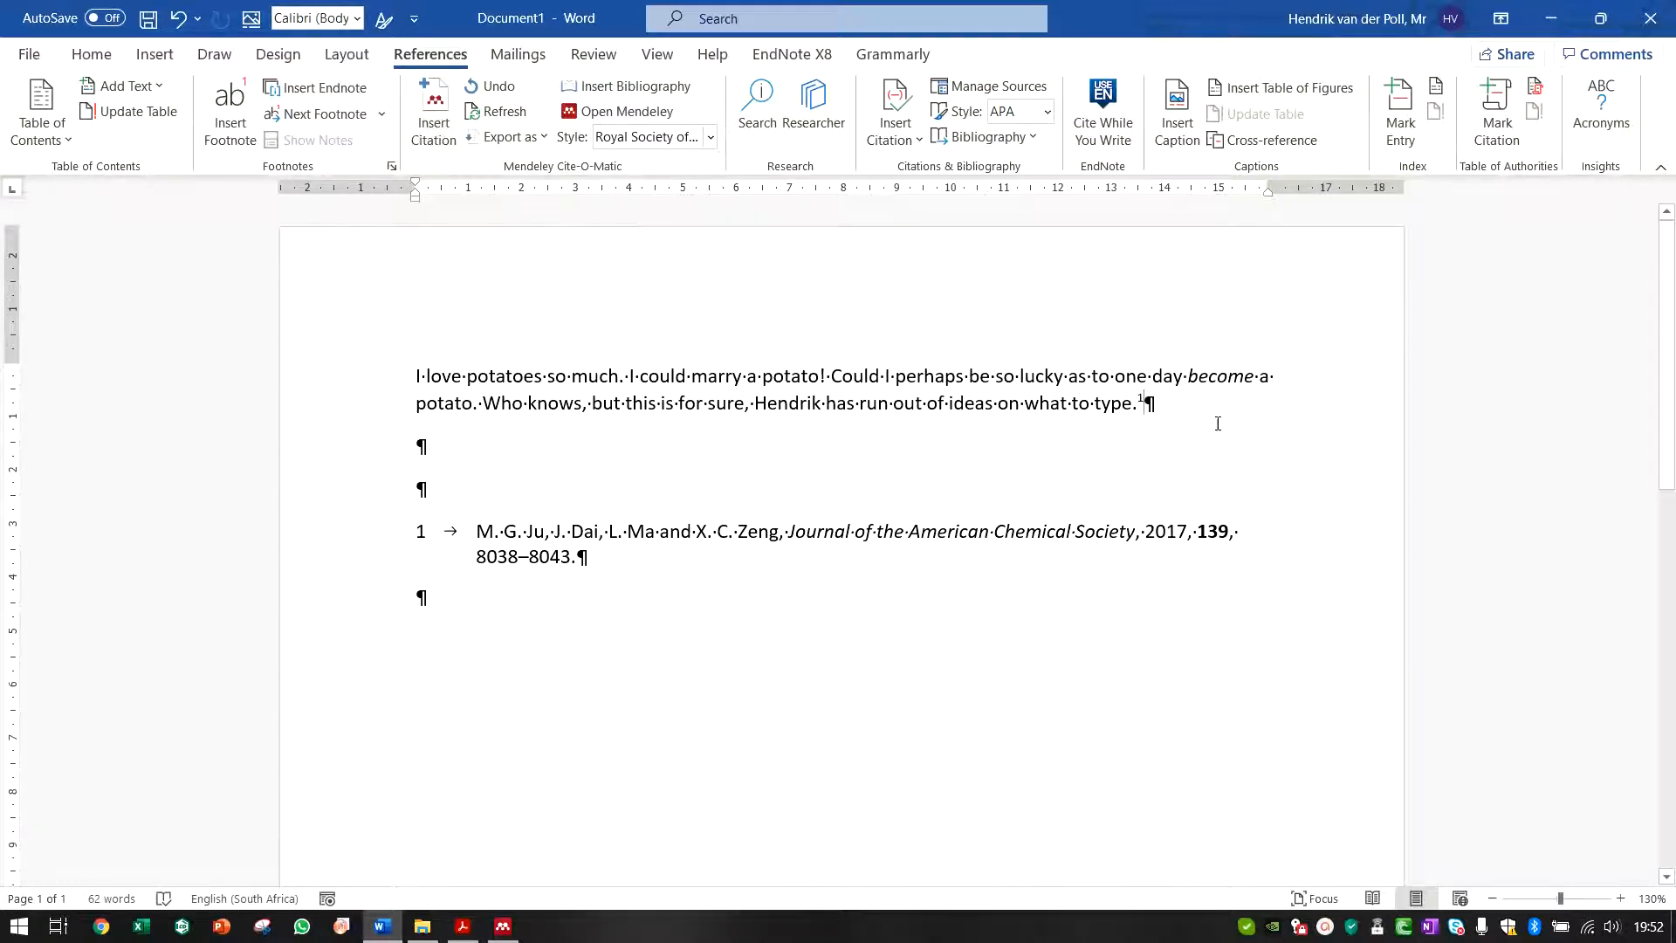
drag(1144, 408, 1140, 409)
click(436, 122)
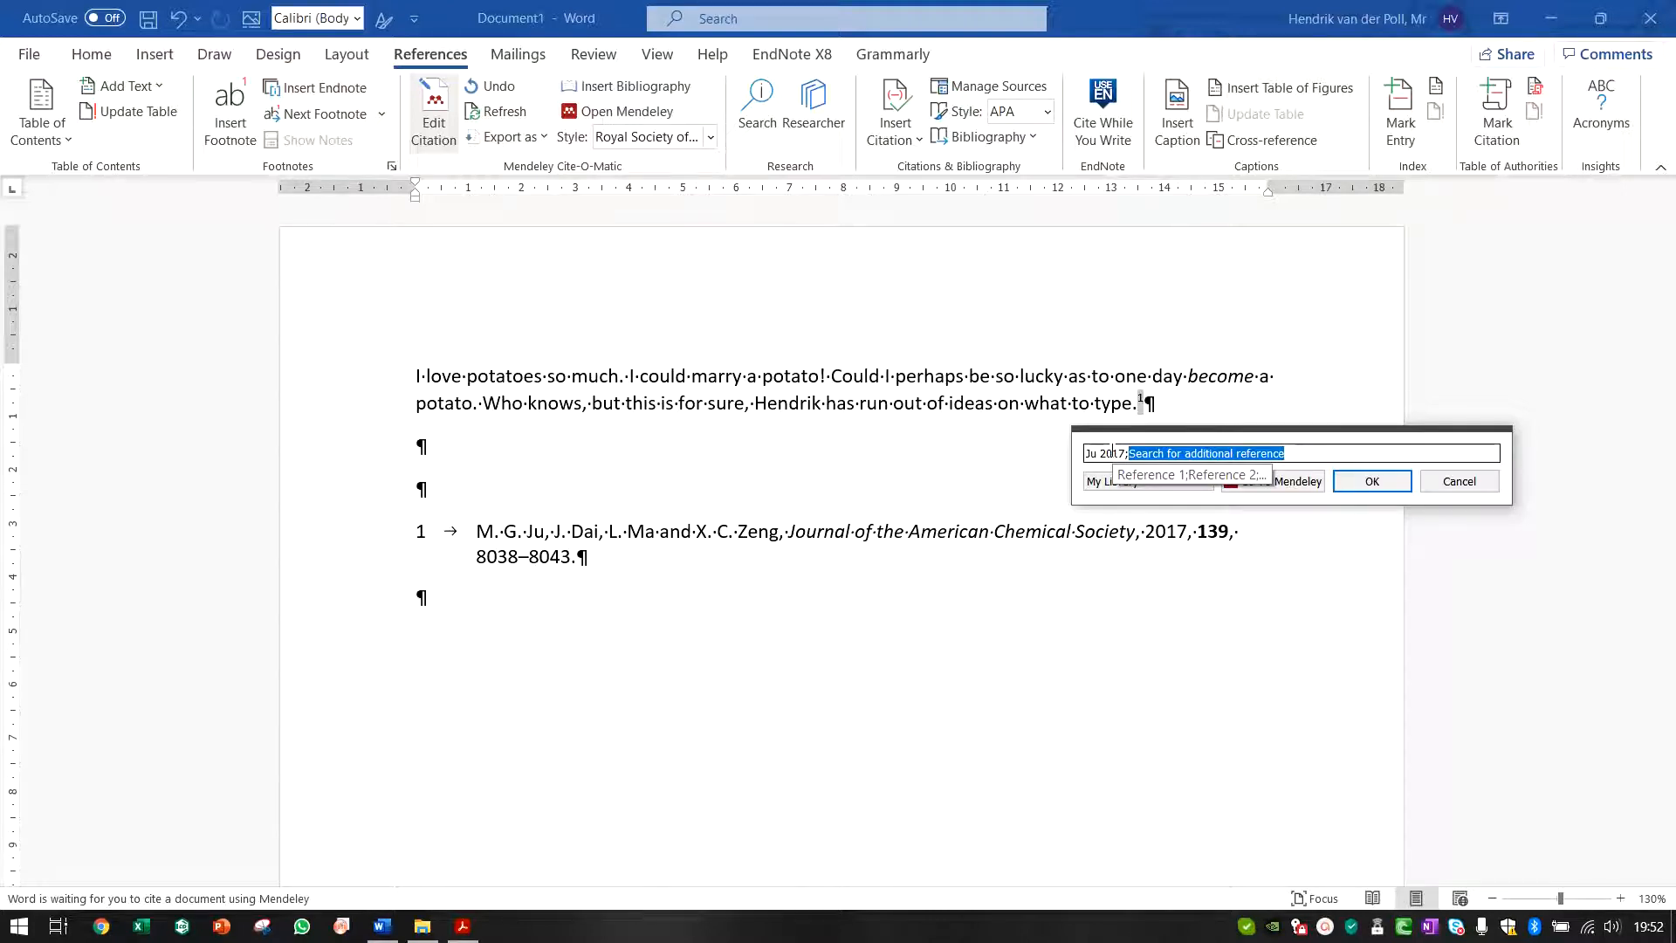
text(perovsk)
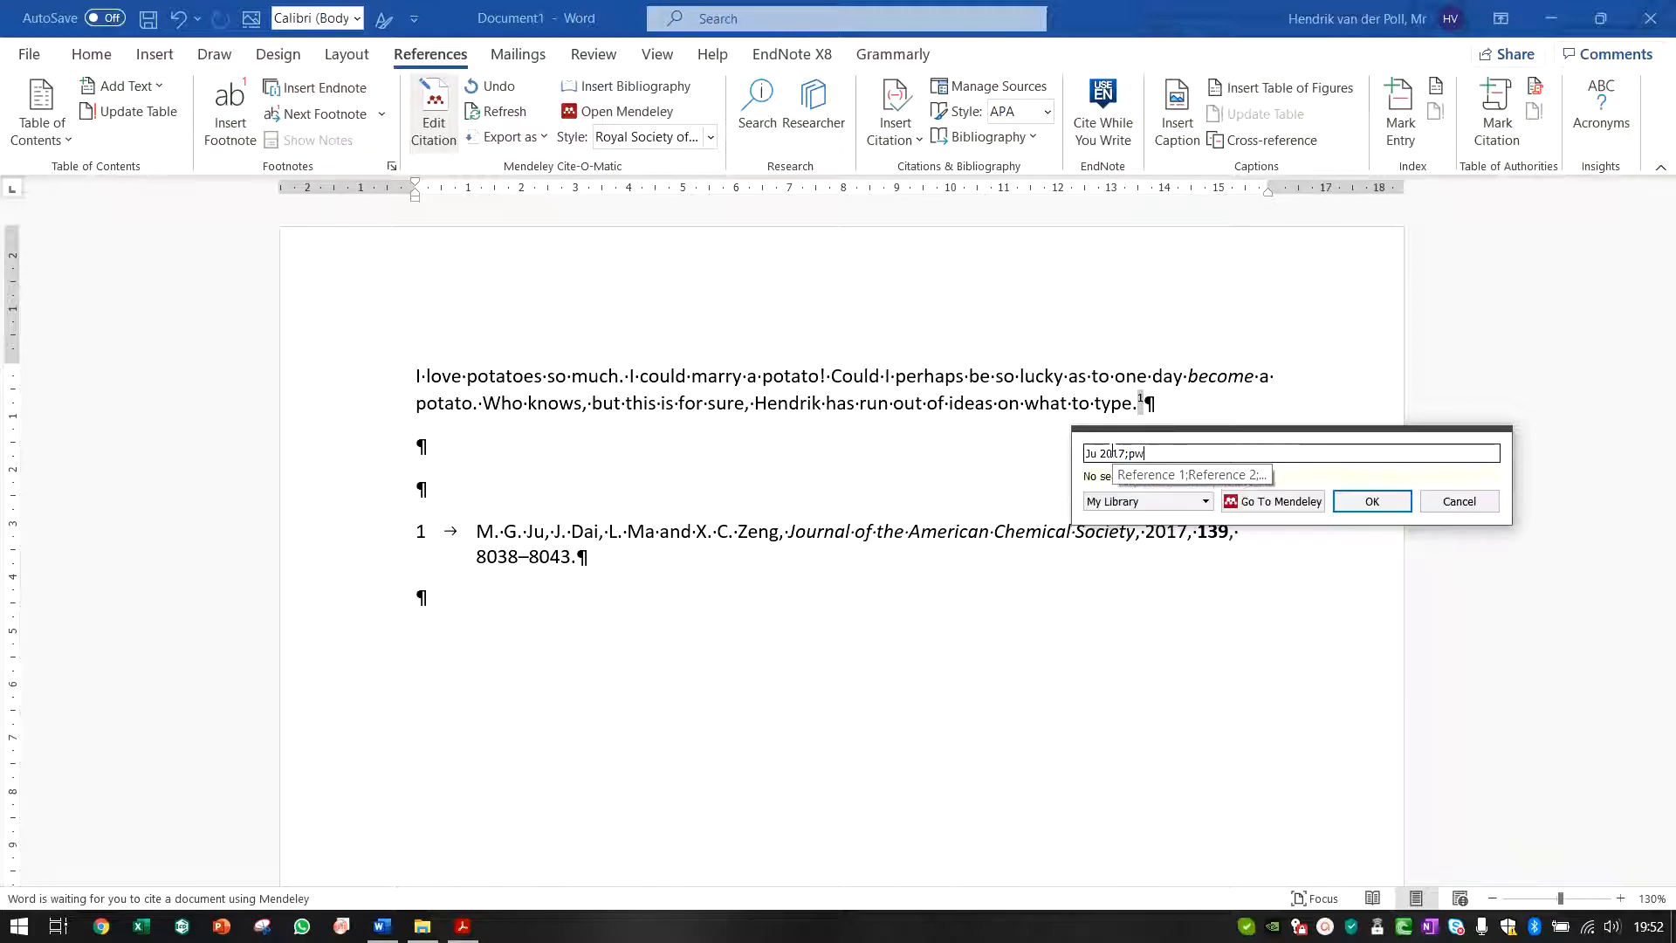
text(ites)
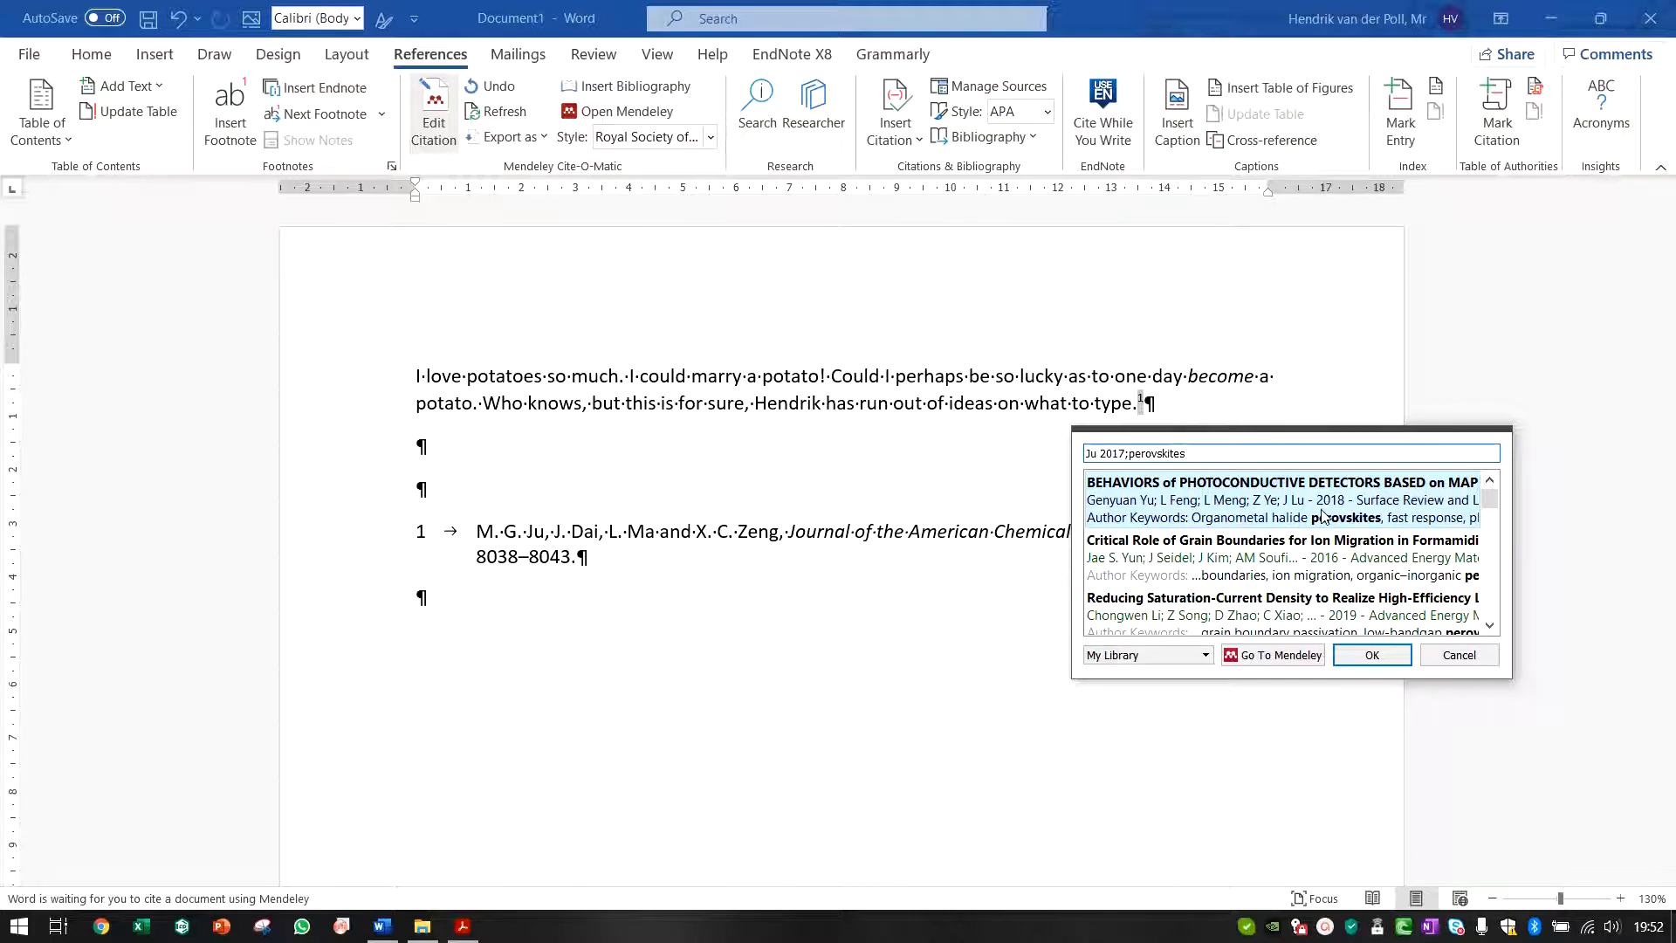
click(1262, 557)
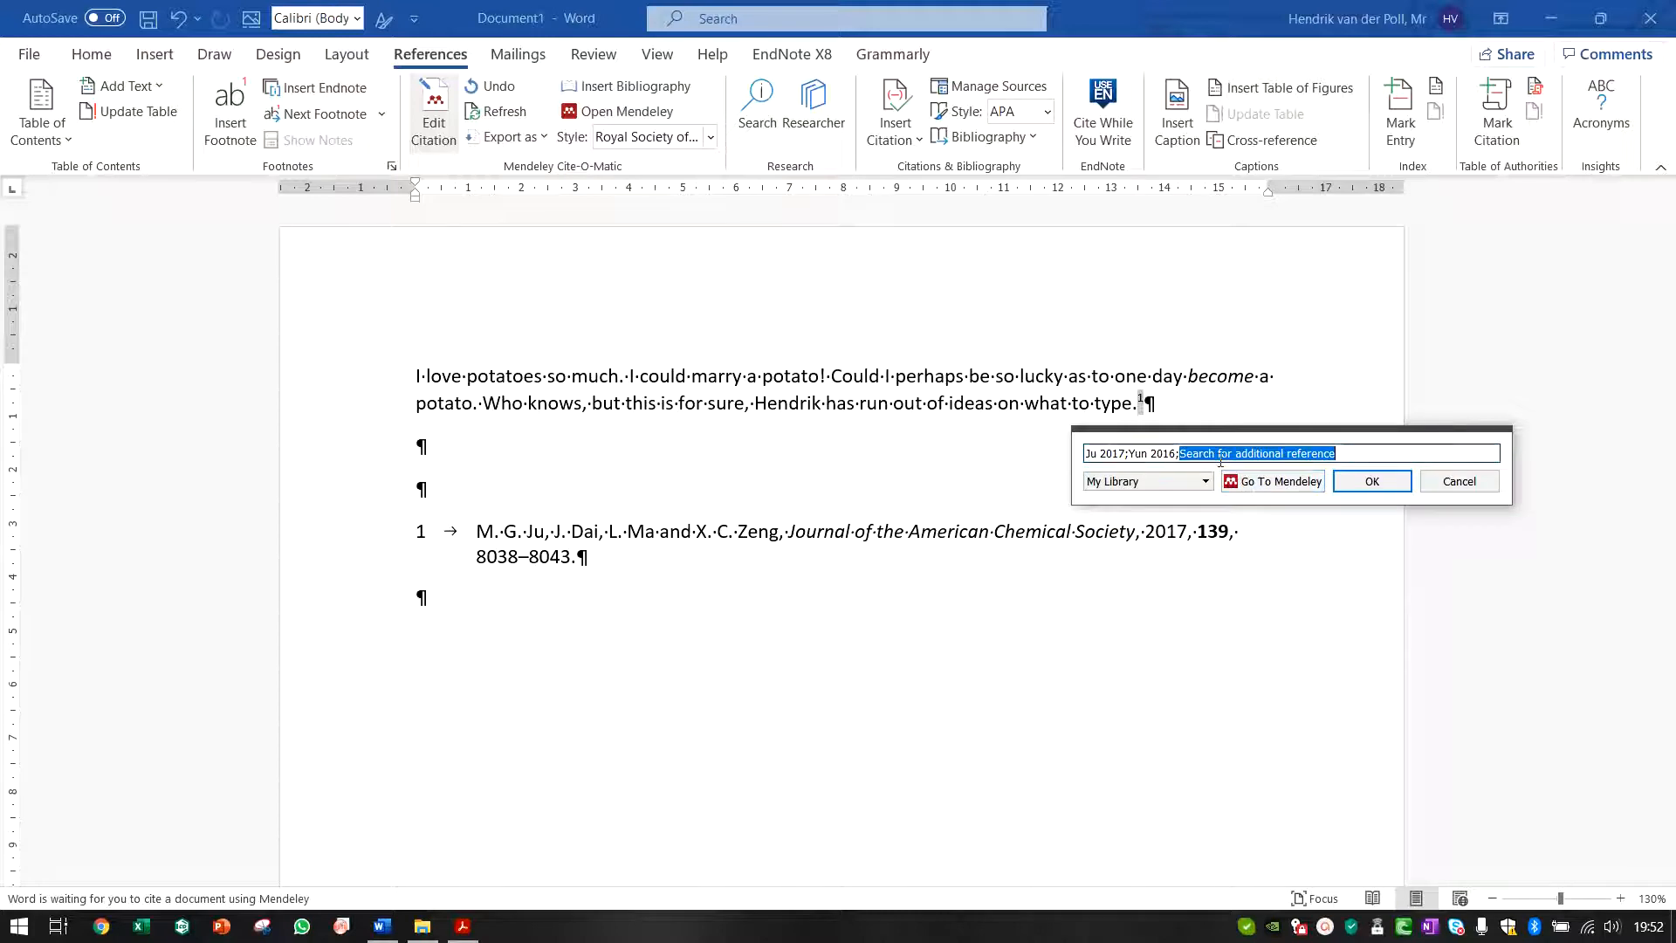
Step: Add the 2018 "Limitations of Cs 3 Bi 2 I 9" and 2004 "Exact analytical solutions" solar cell articles to the citation and apply it
text(perovs)
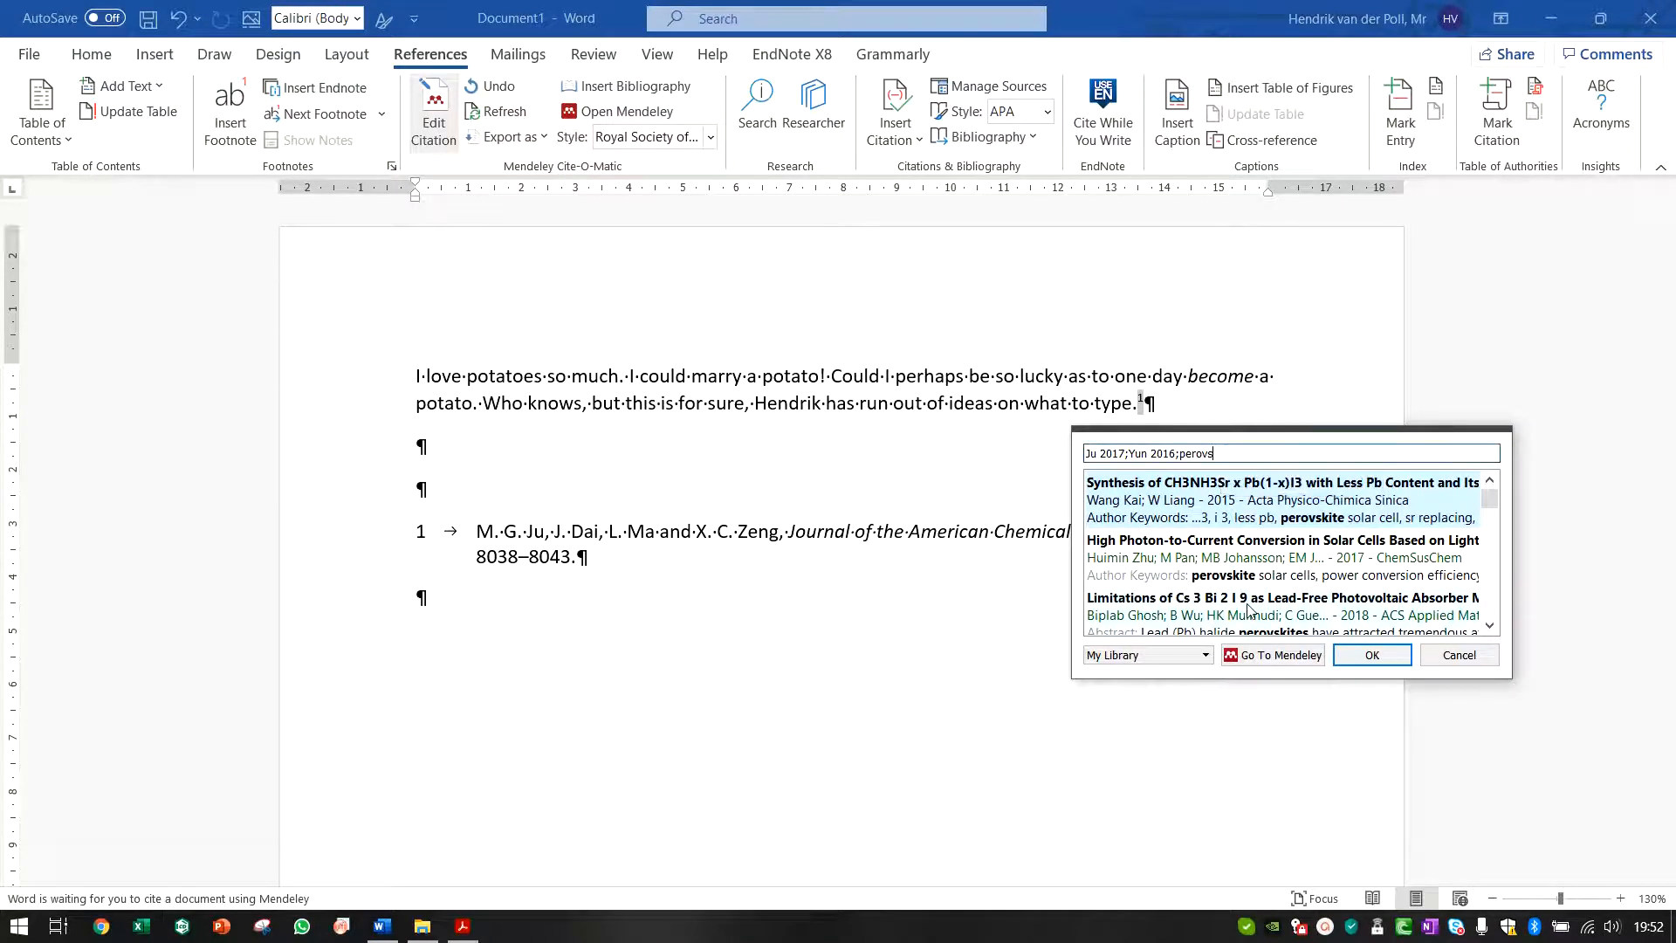
click(1245, 597)
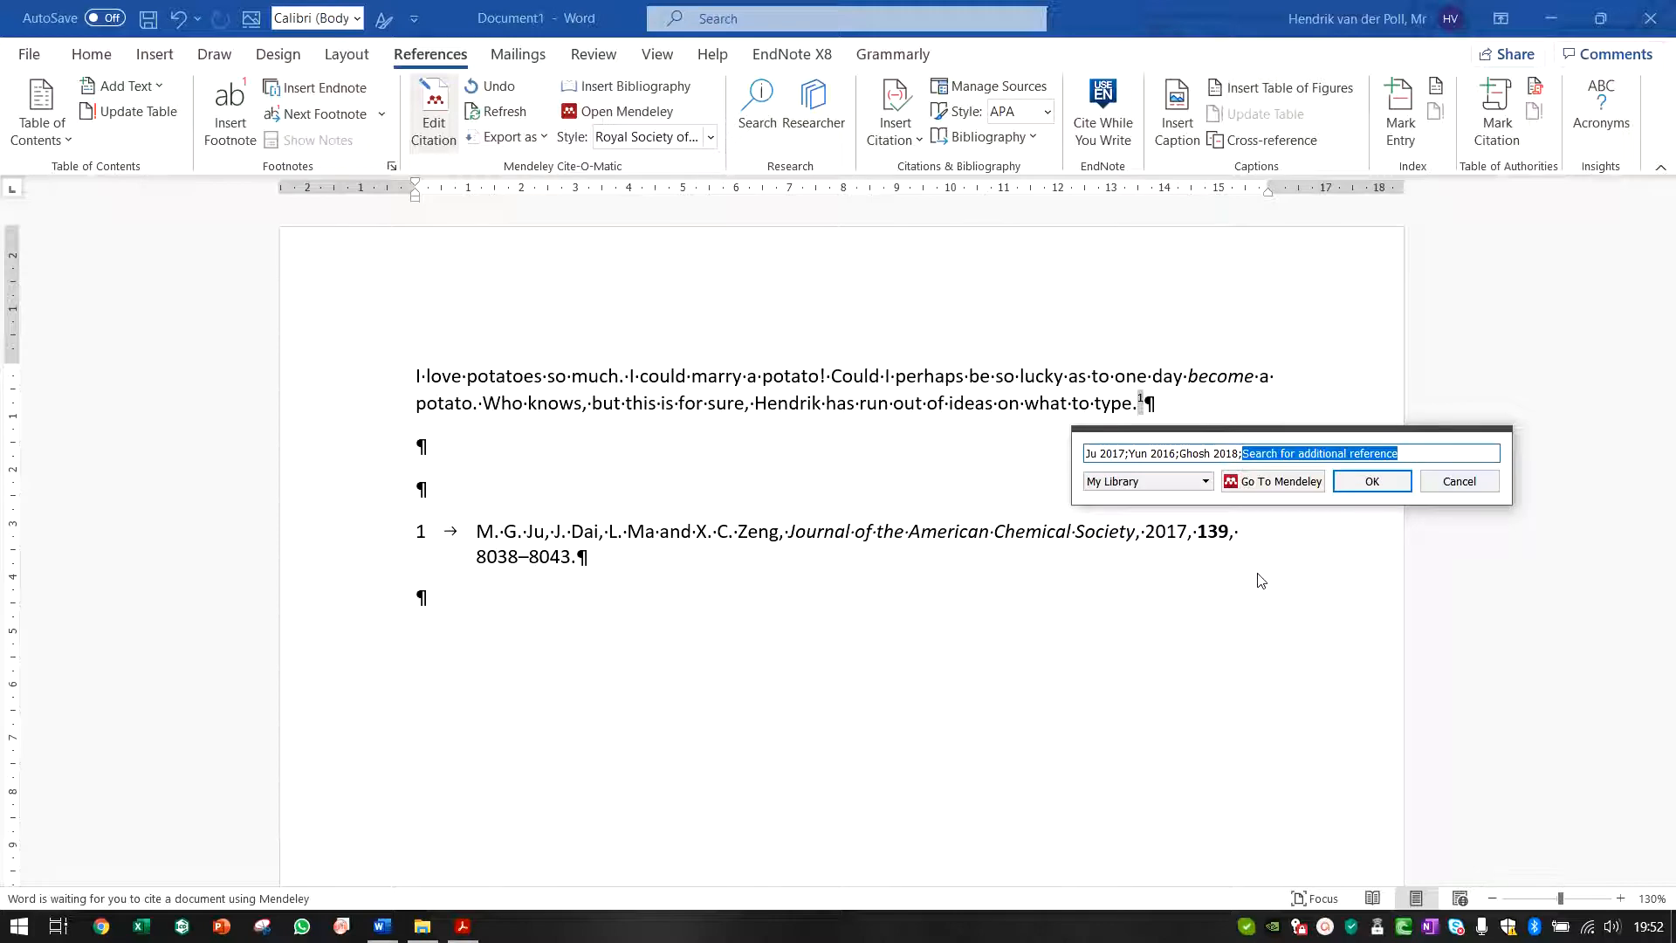
text(jain)
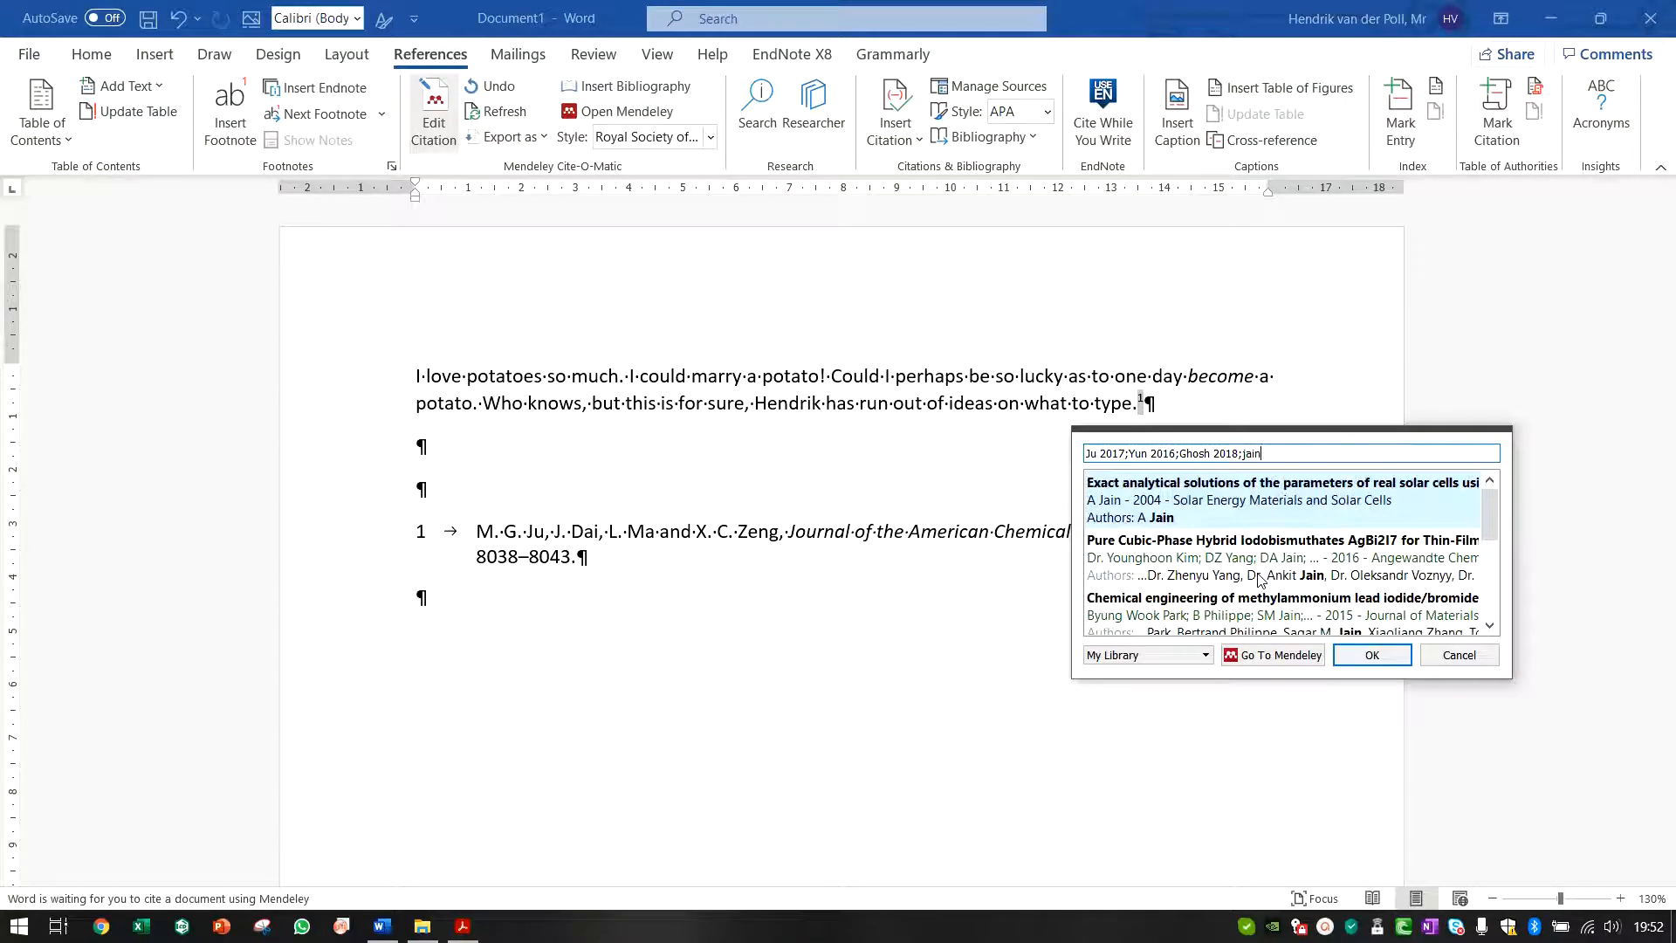
click(1306, 511)
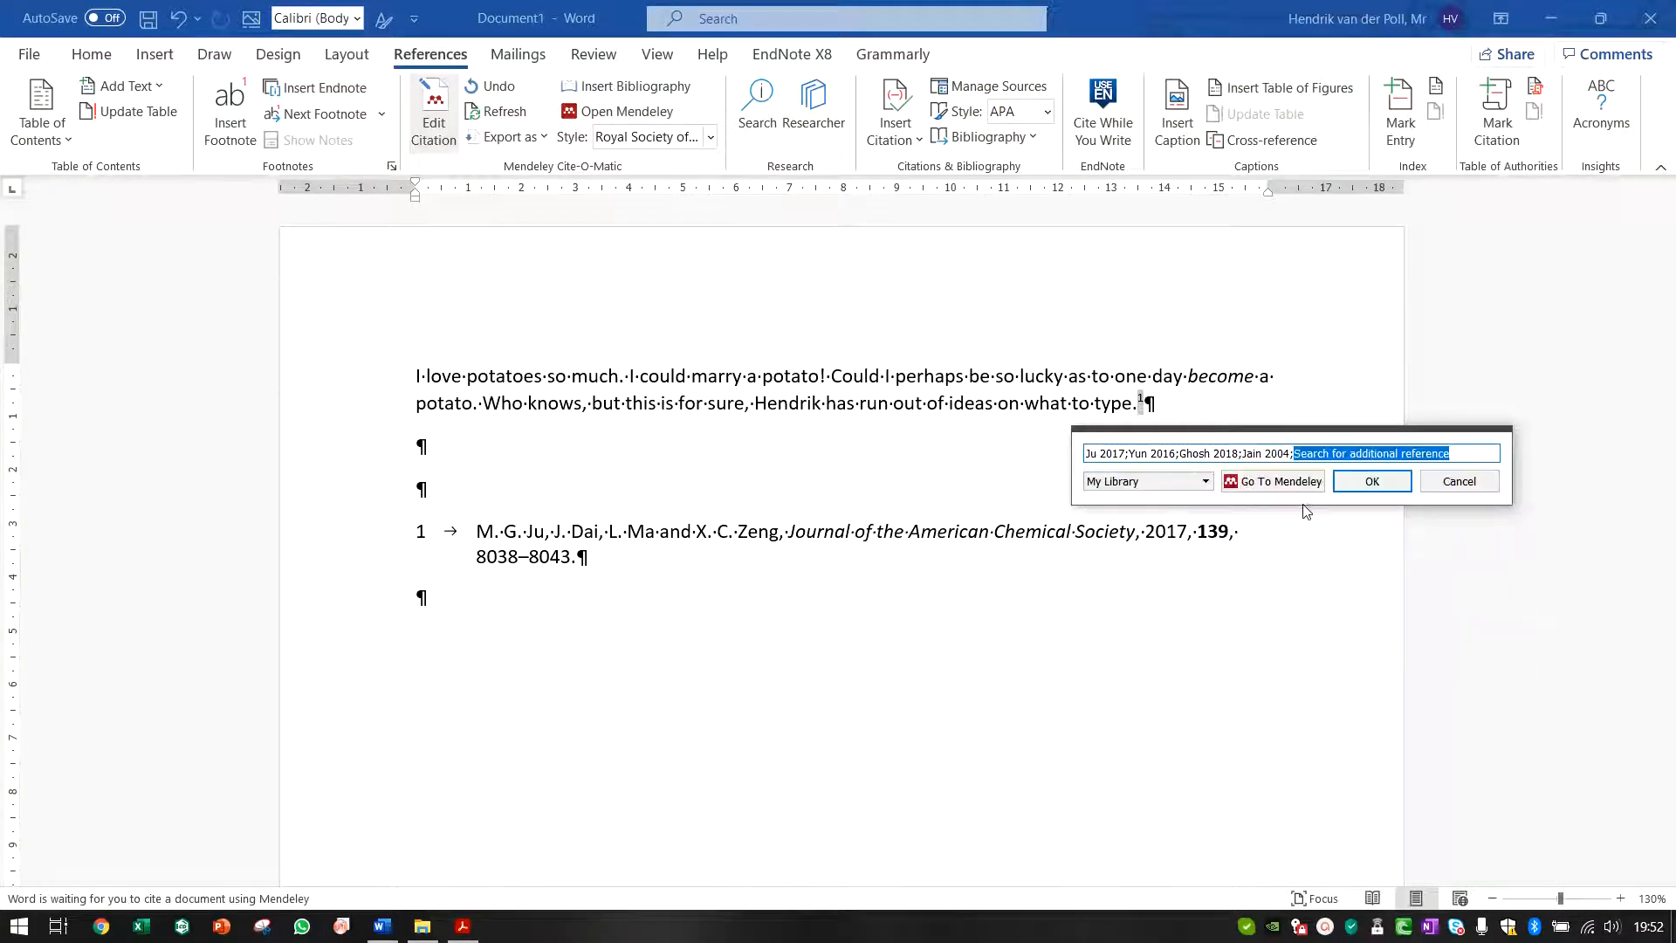
click(1377, 483)
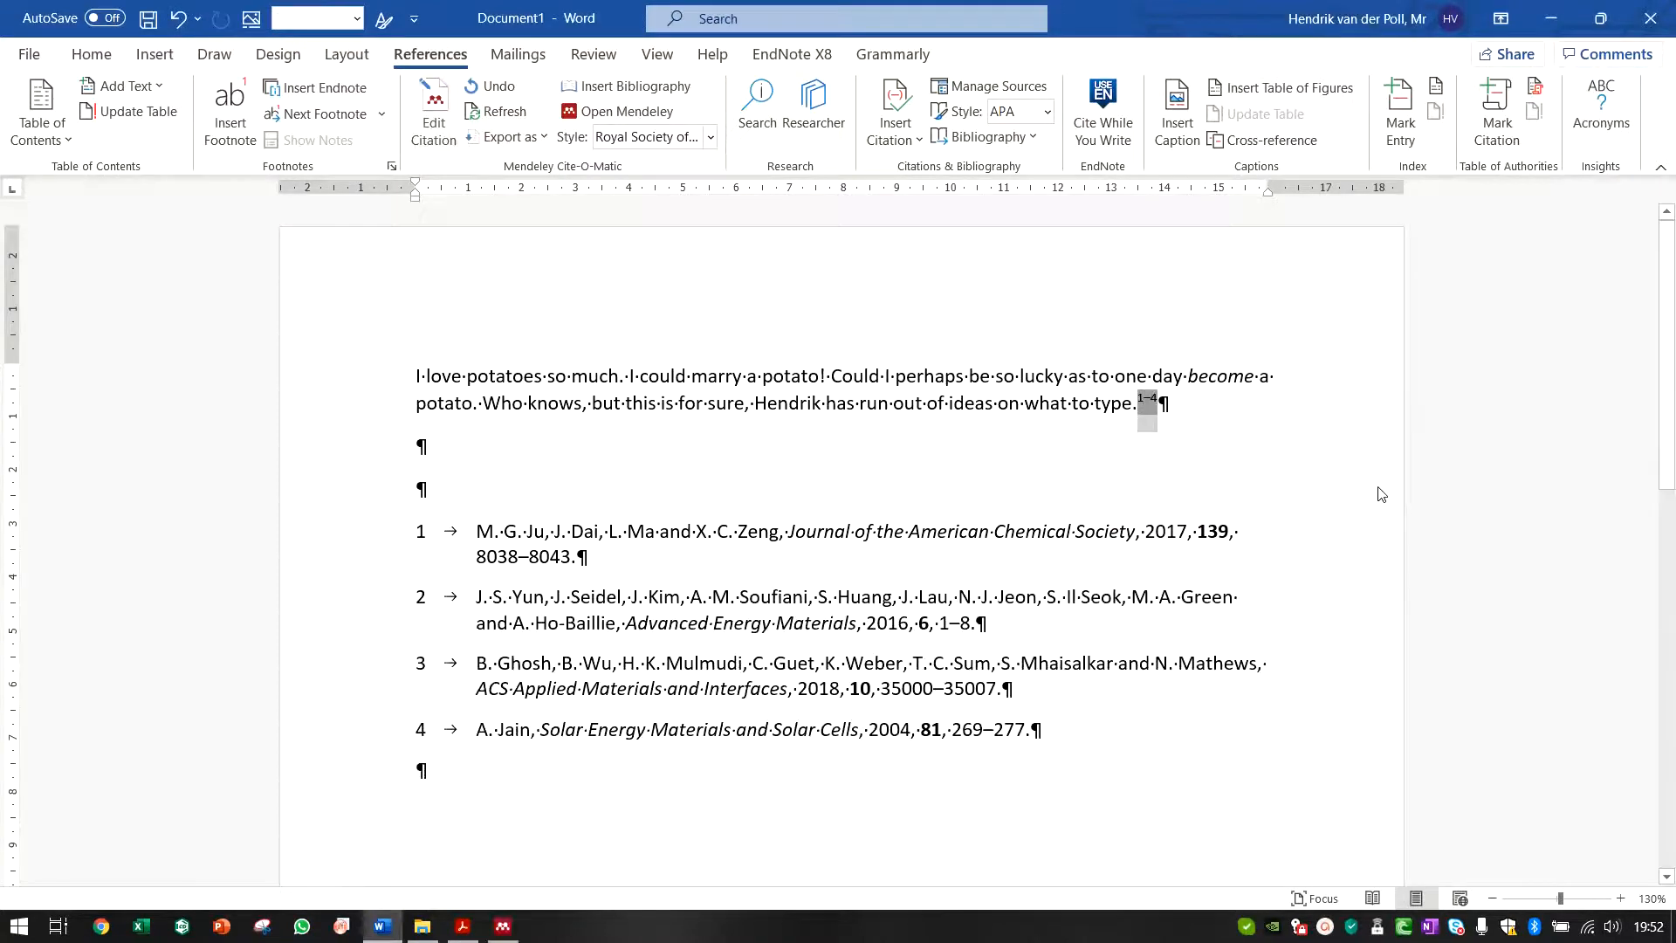
Step: Deselect the combined citation and hide the document's formatting marks
click(1146, 407)
click(832, 473)
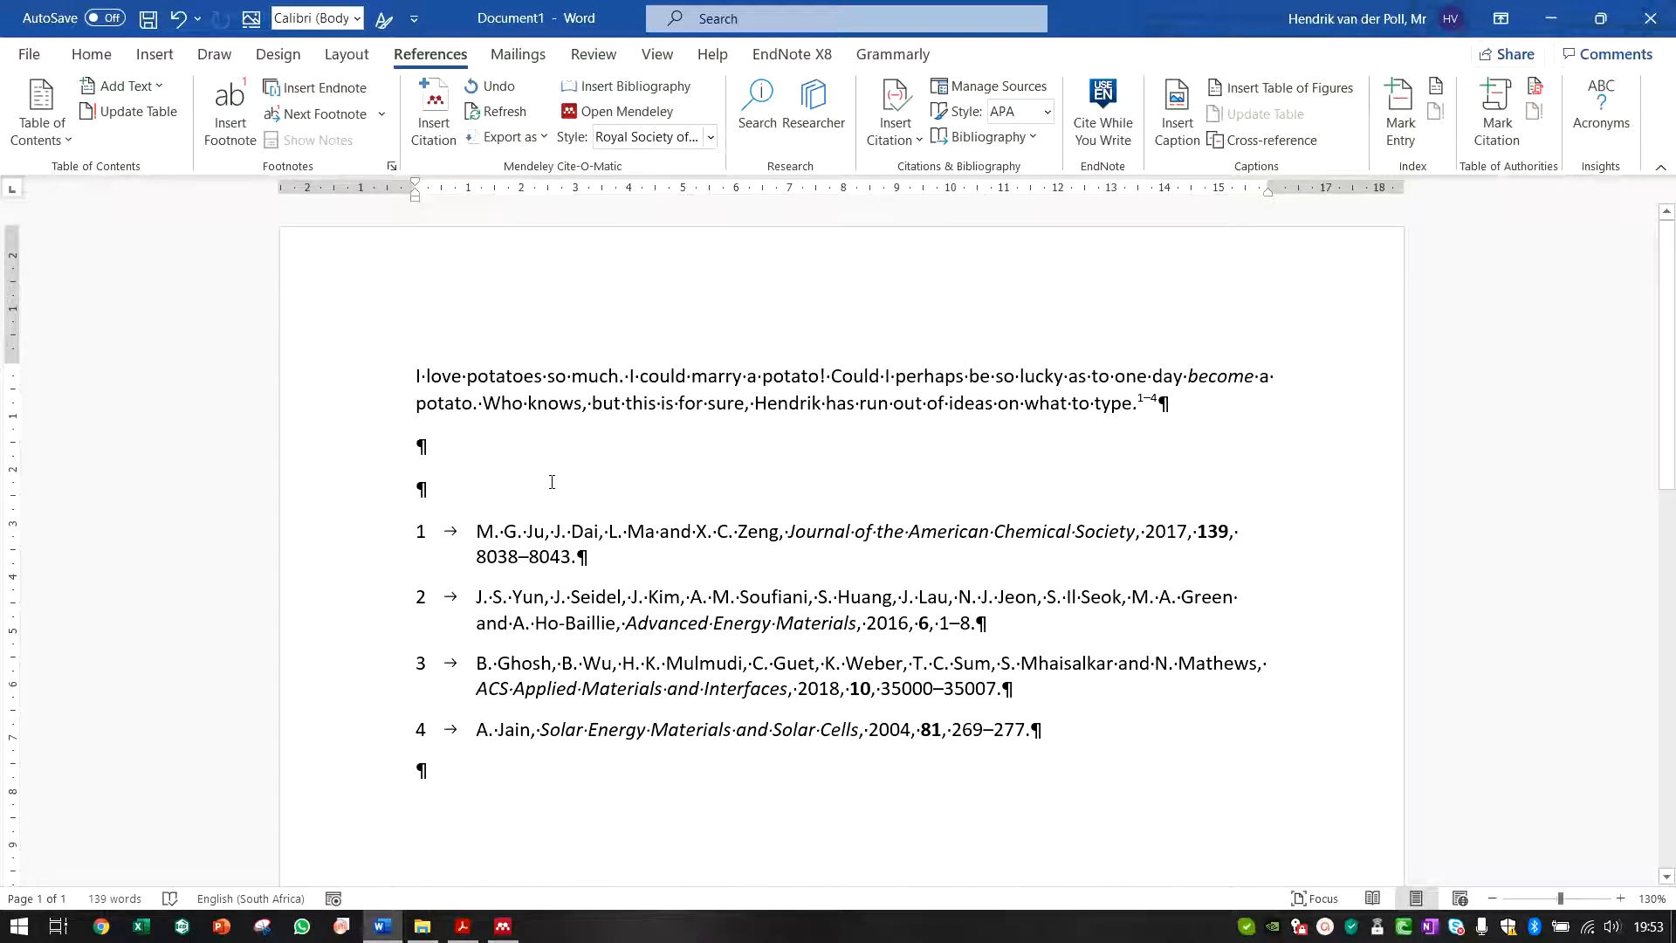
click(96, 54)
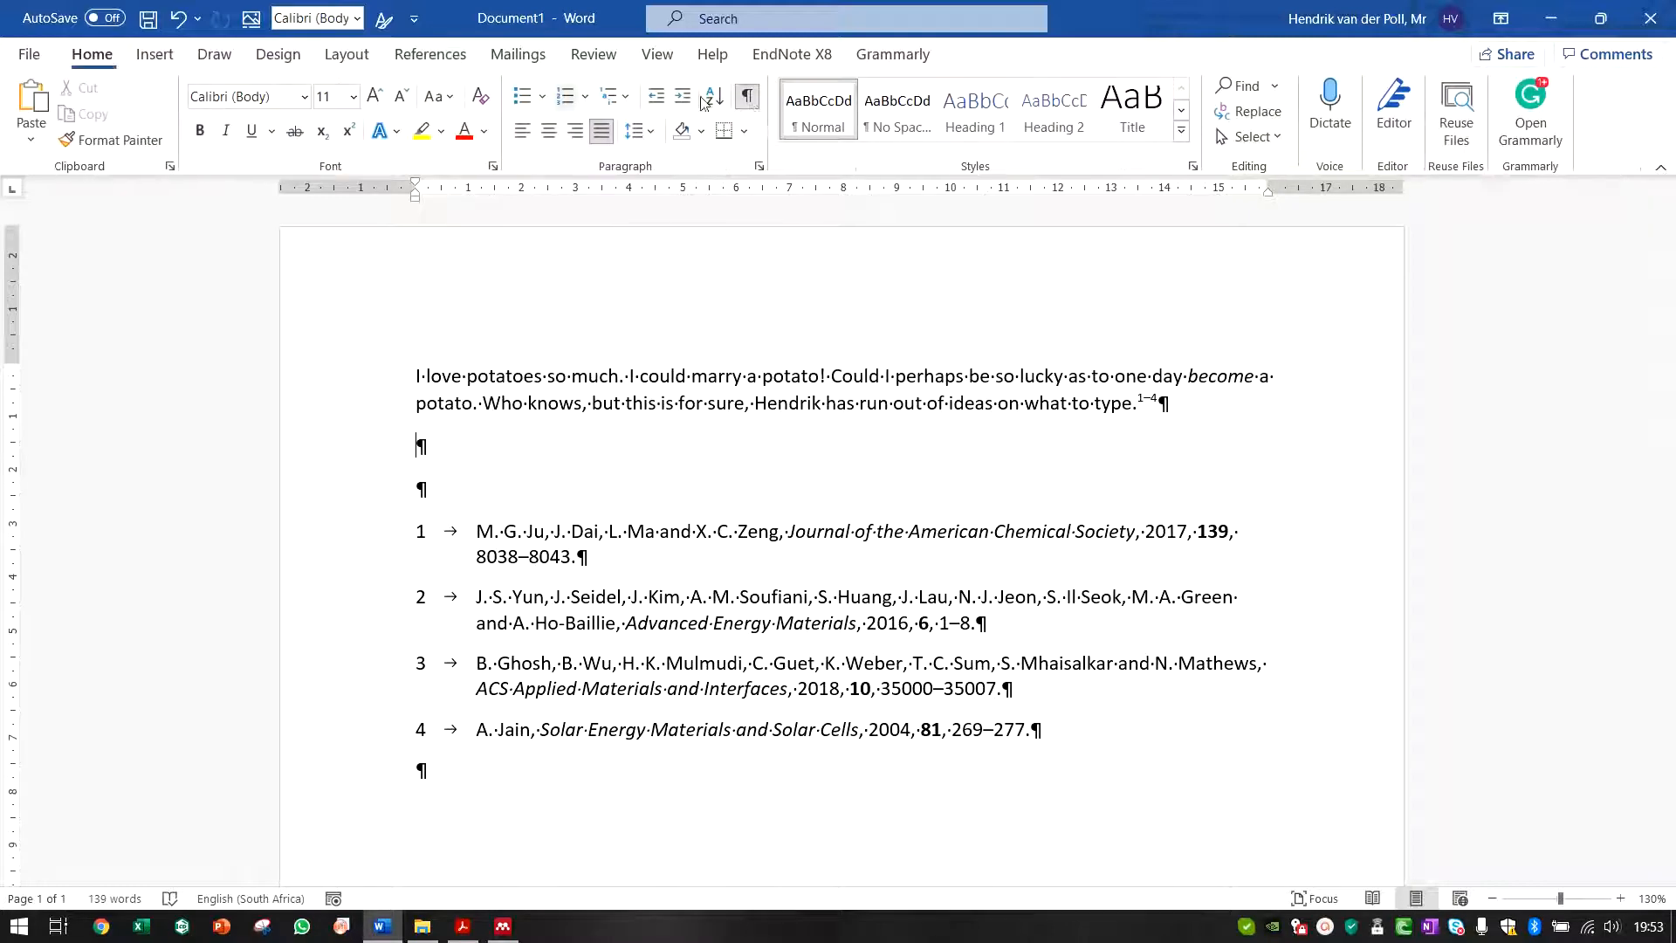
click(752, 101)
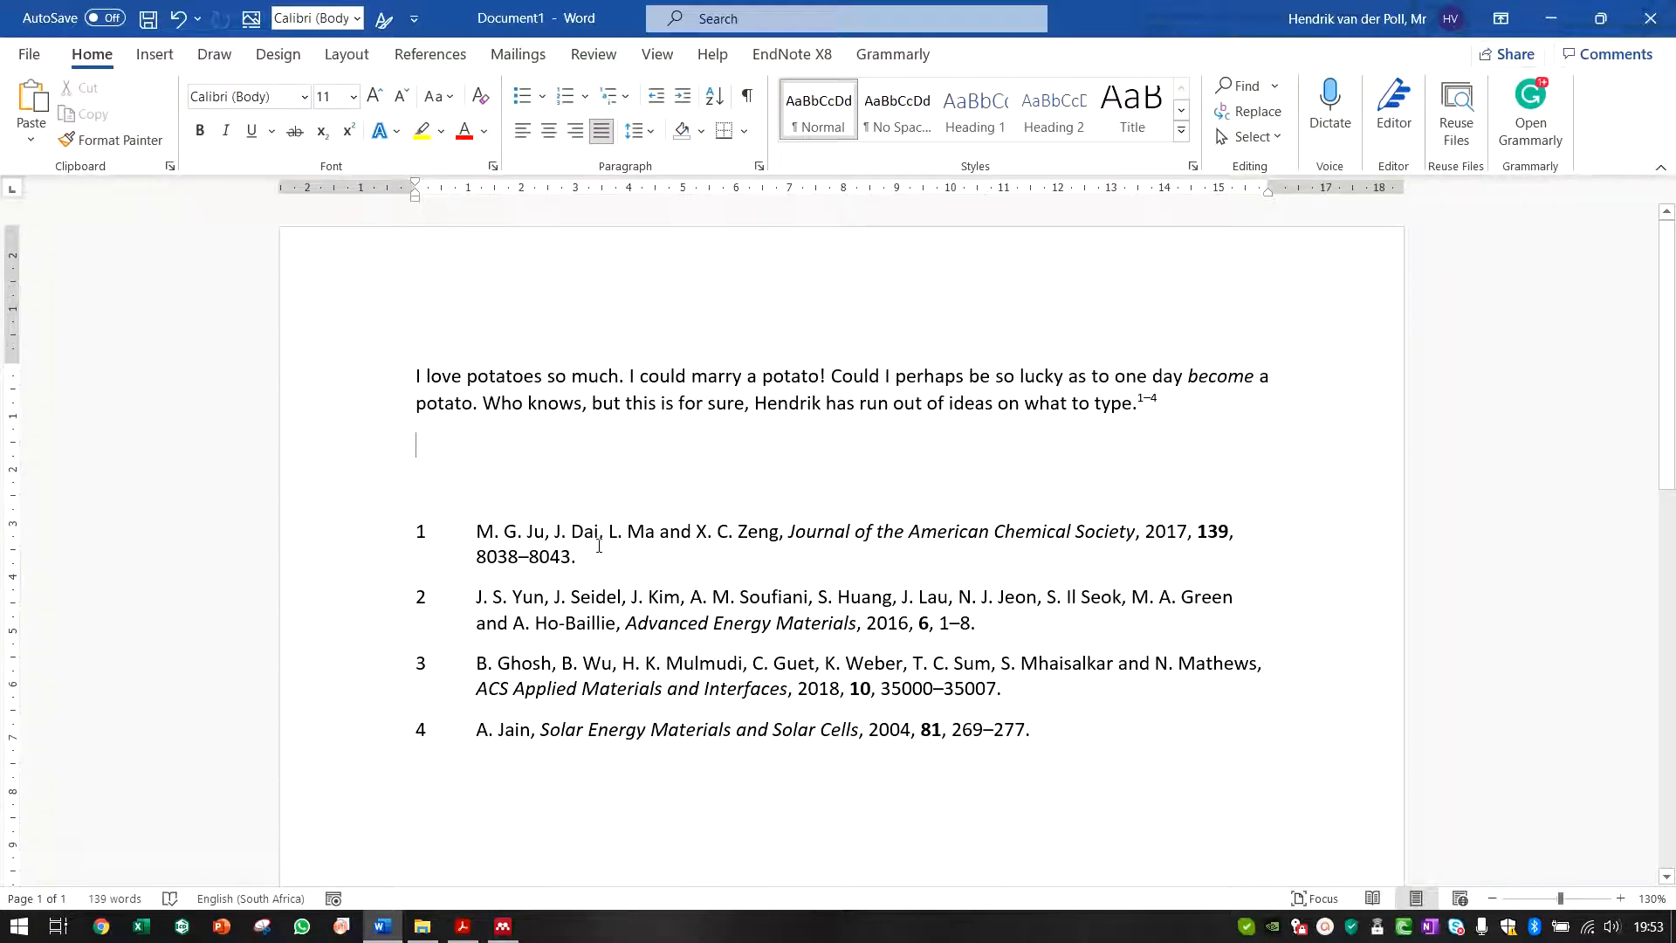
Step: Examine the line endings and layout of the bibliography entries, and show the formatting marks again
click(975, 622)
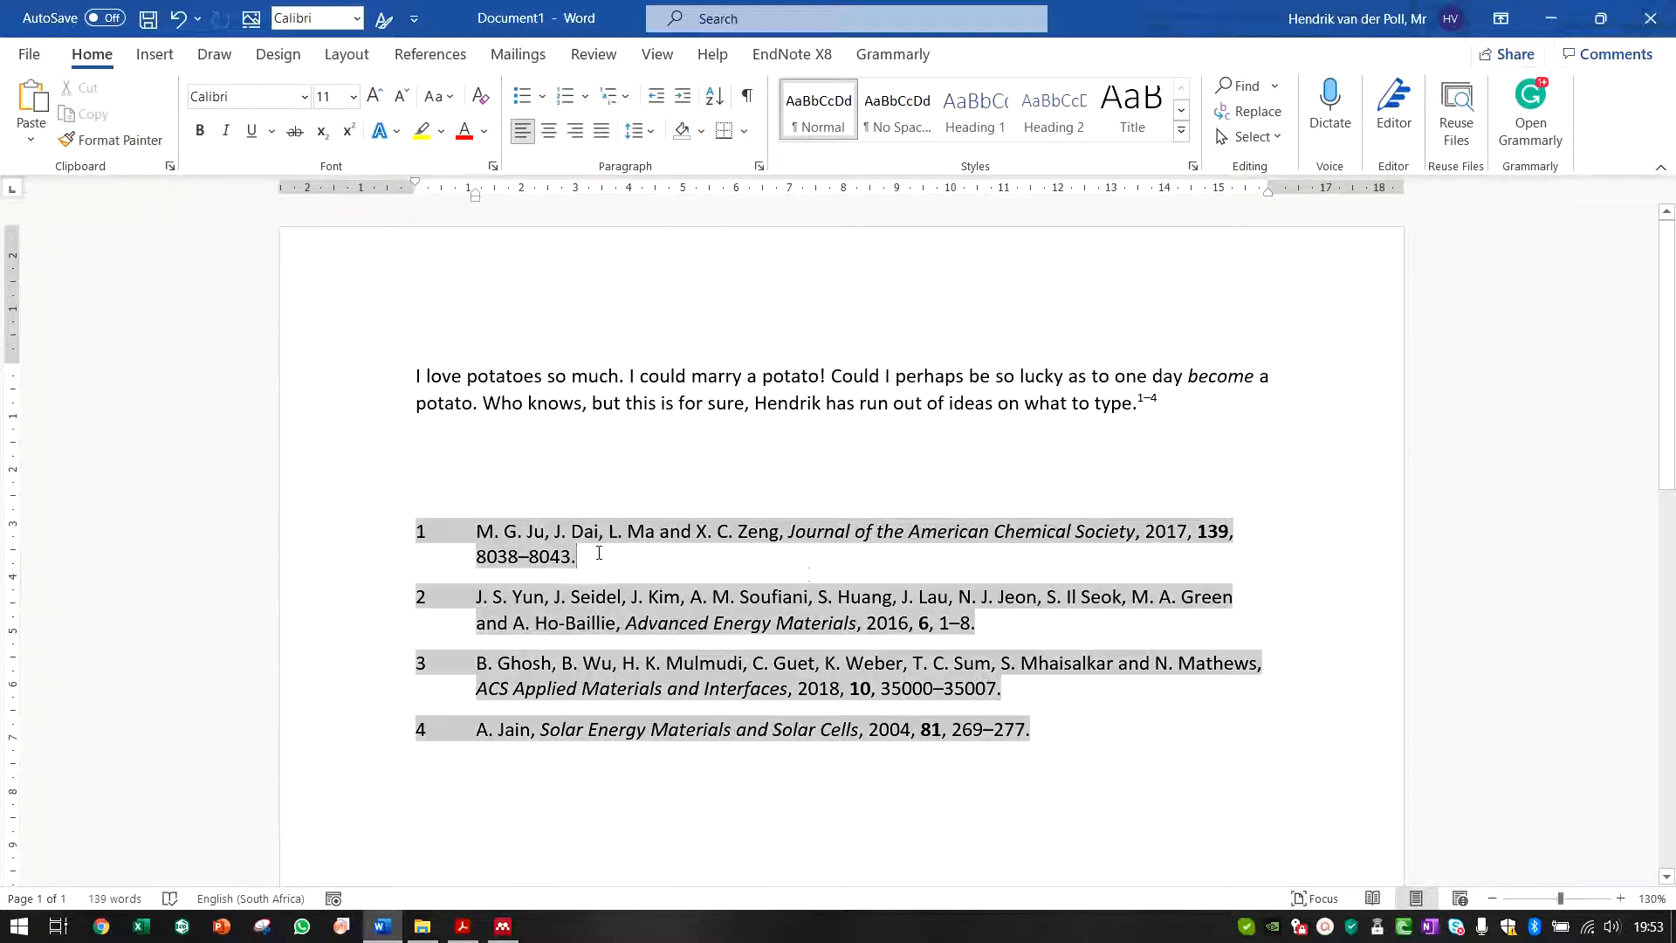
click(1061, 729)
click(944, 728)
click(930, 622)
click(614, 558)
click(992, 730)
click(663, 733)
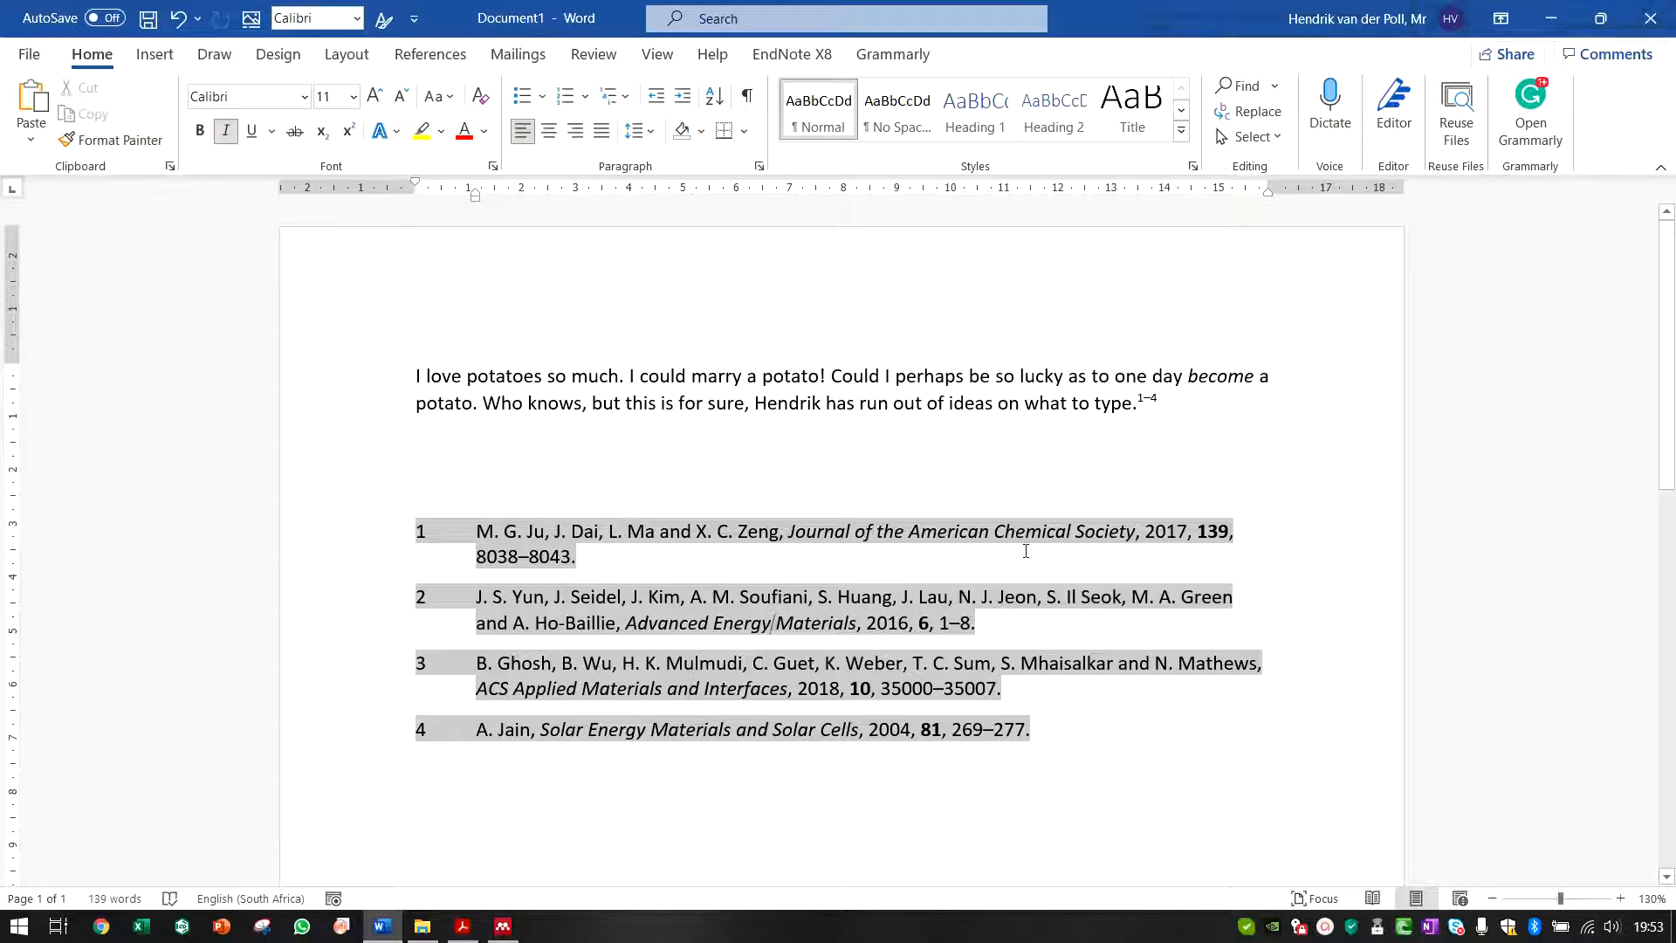
key(Down)
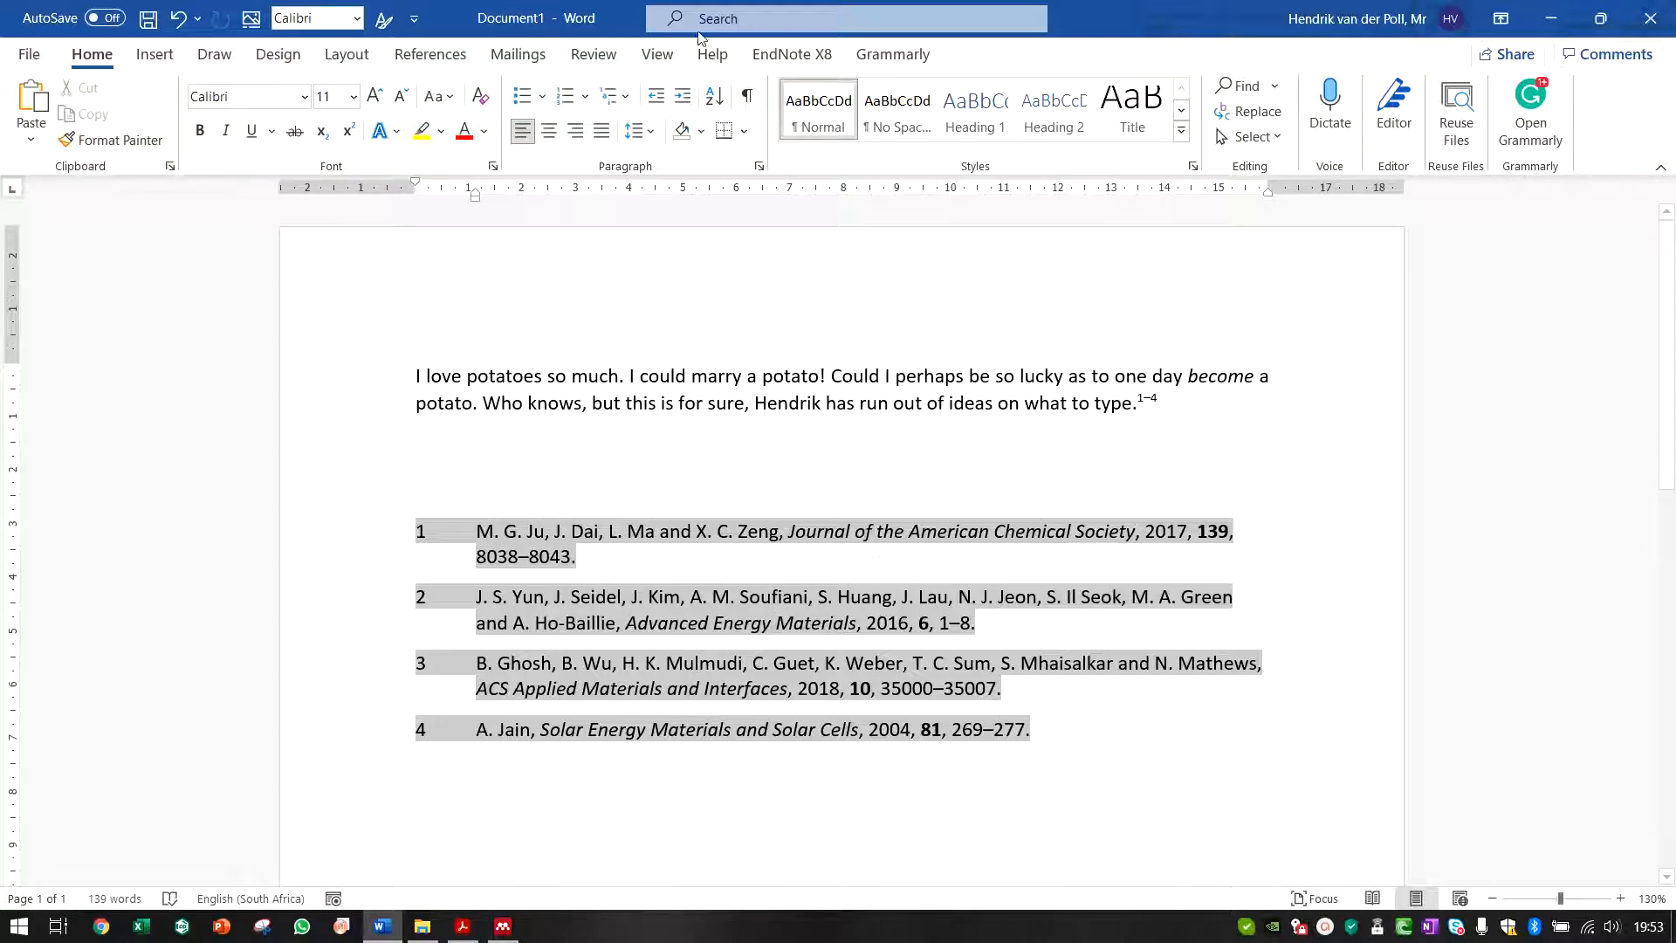
key(ctrl+shift+8)
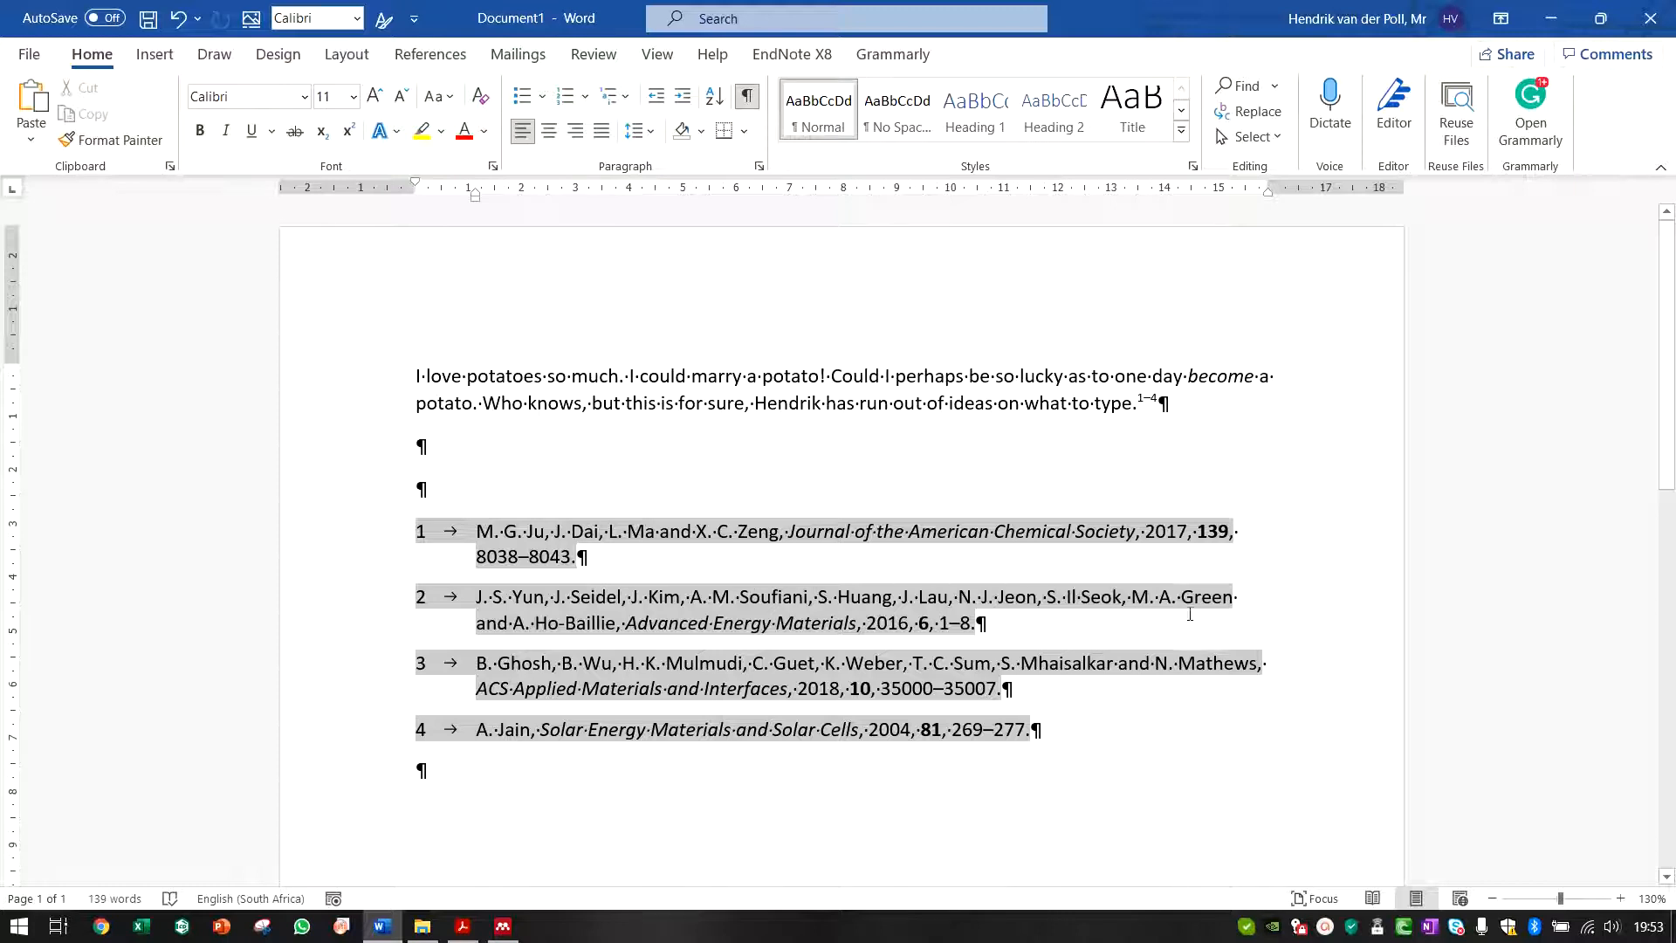
Step: Insert a Mendeley citation to the 2004 "Exact analytical solutions" solar cell article after the first sentence, searching by its author
click(536, 473)
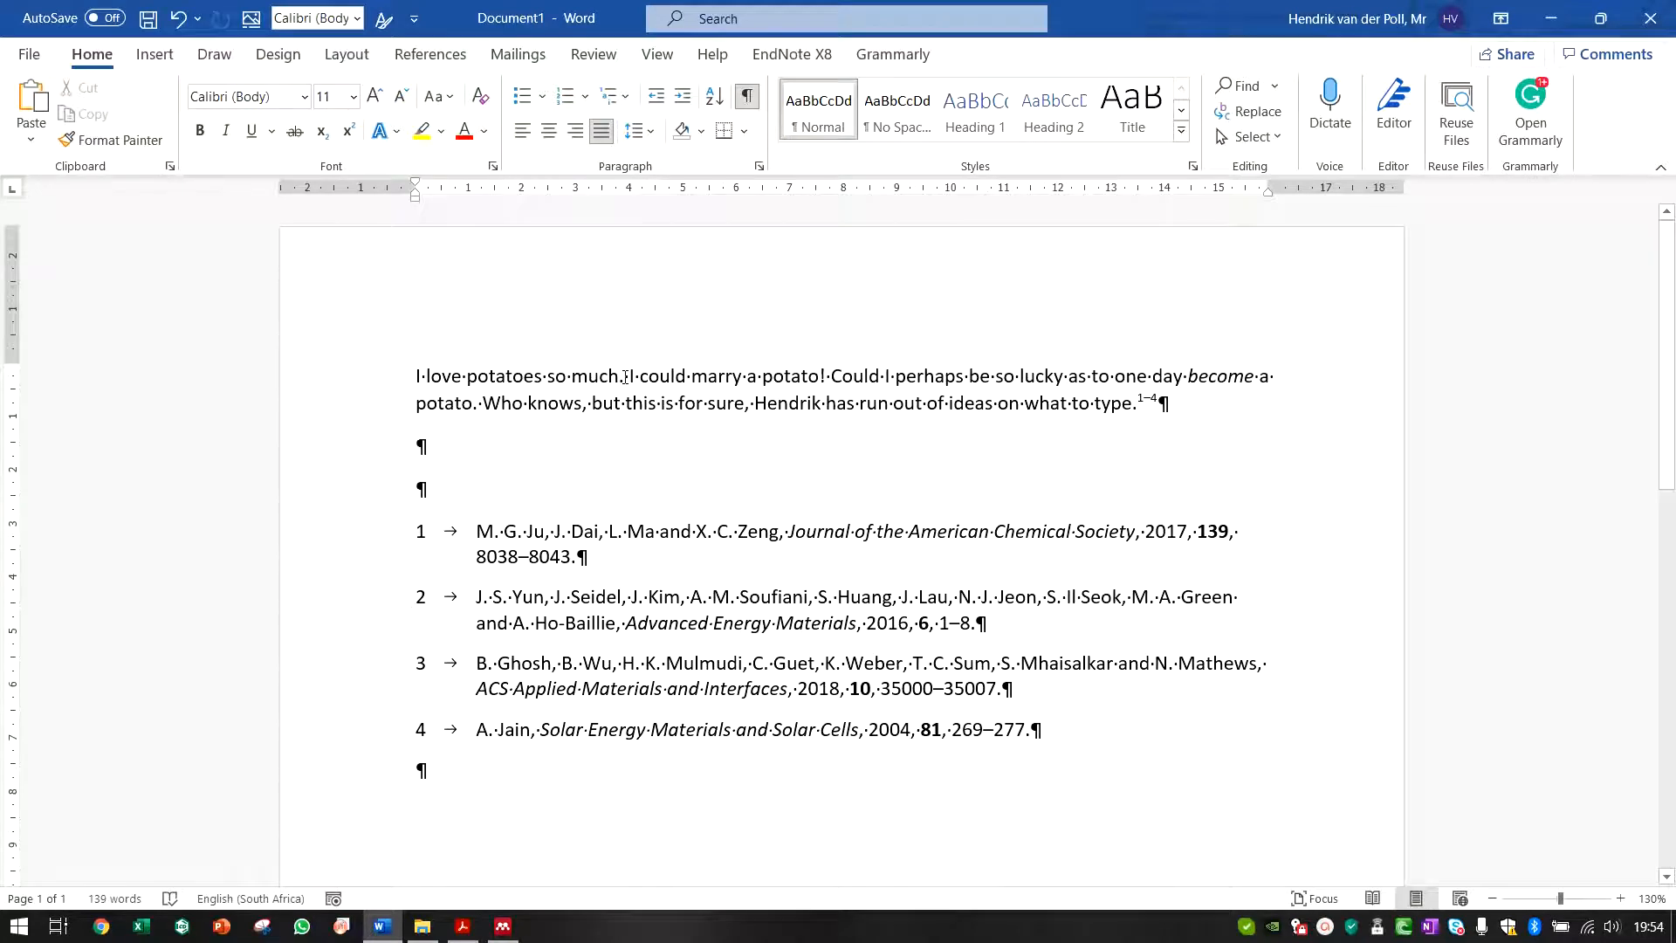
click(423, 61)
click(434, 131)
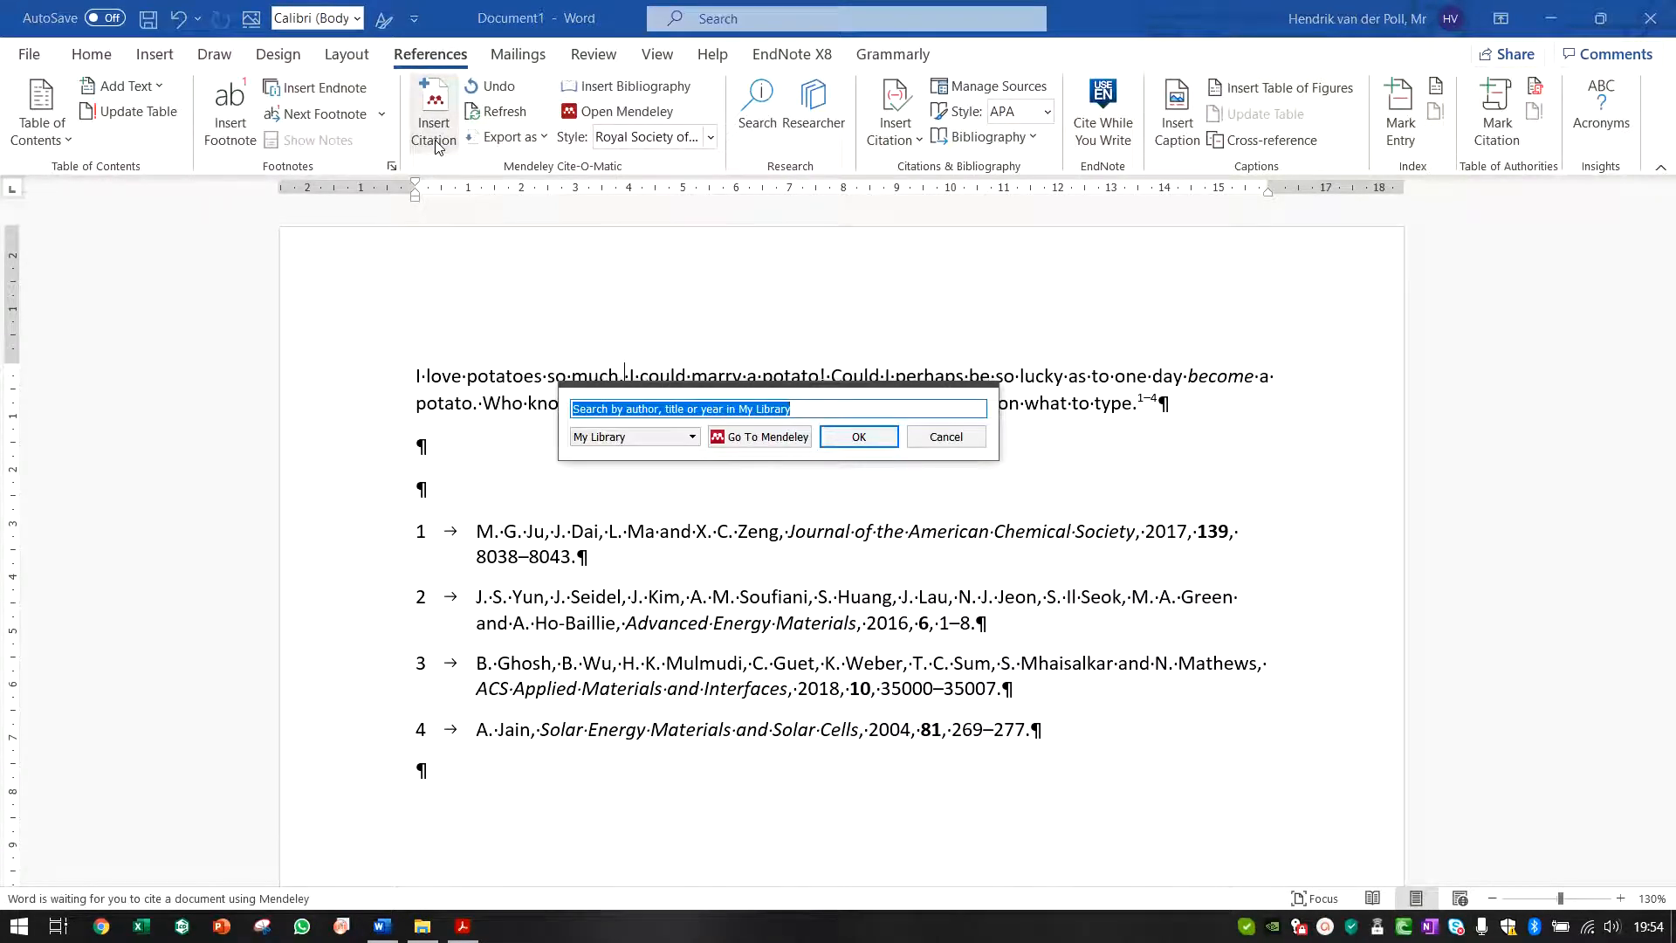
text(jain)
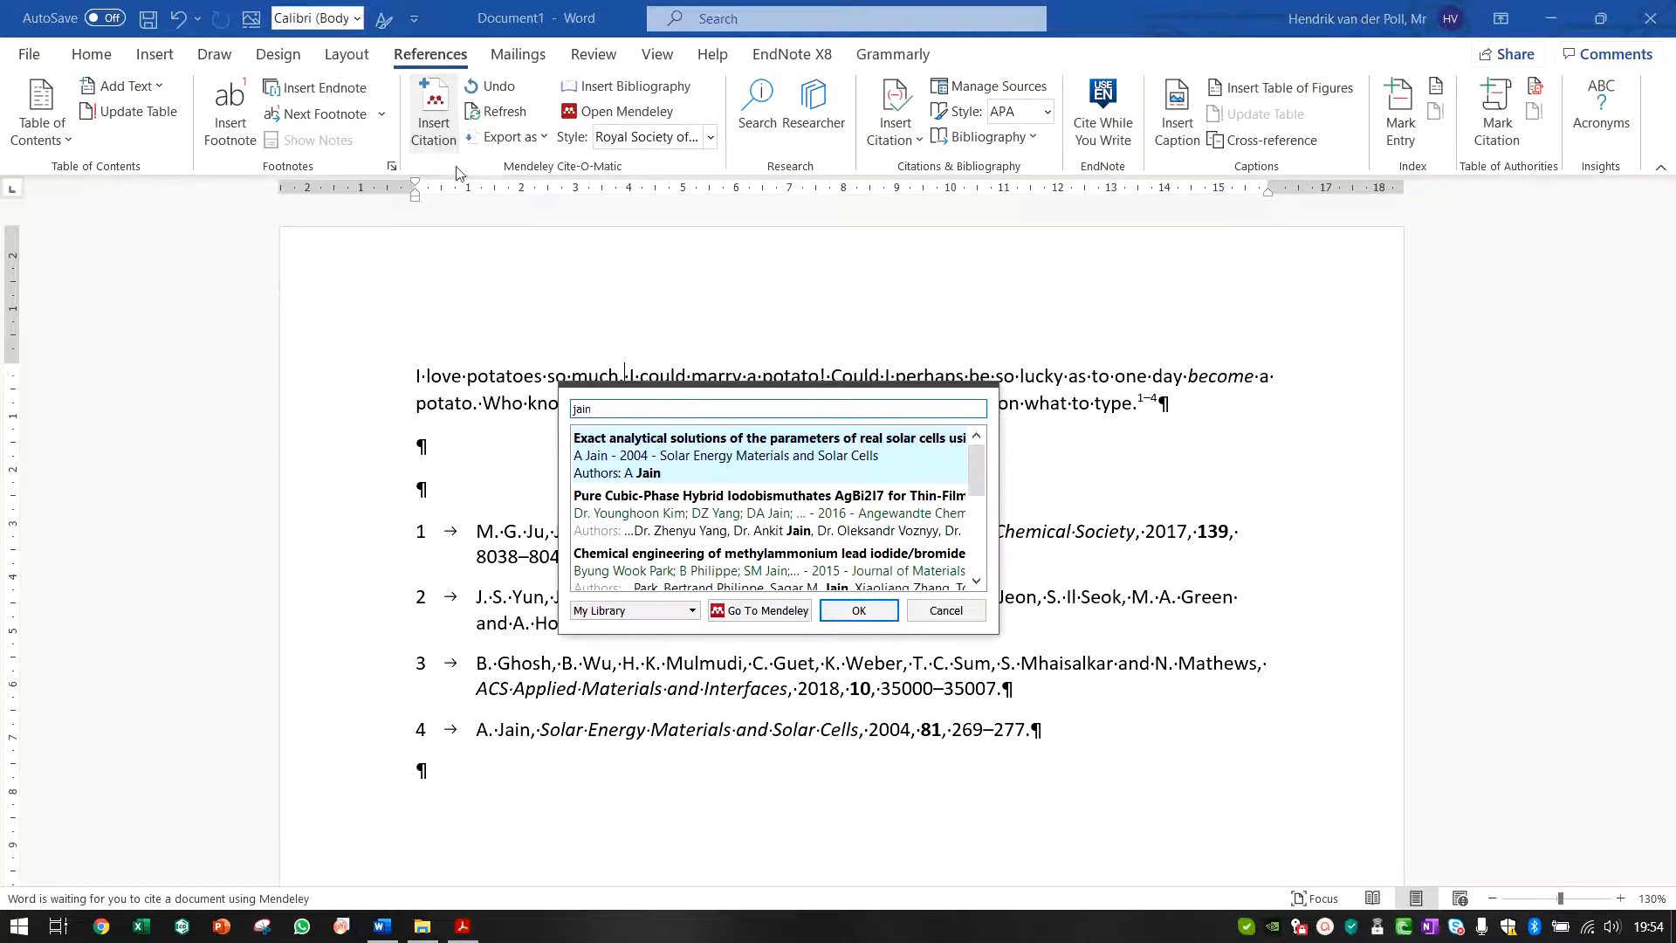
click(793, 439)
click(851, 436)
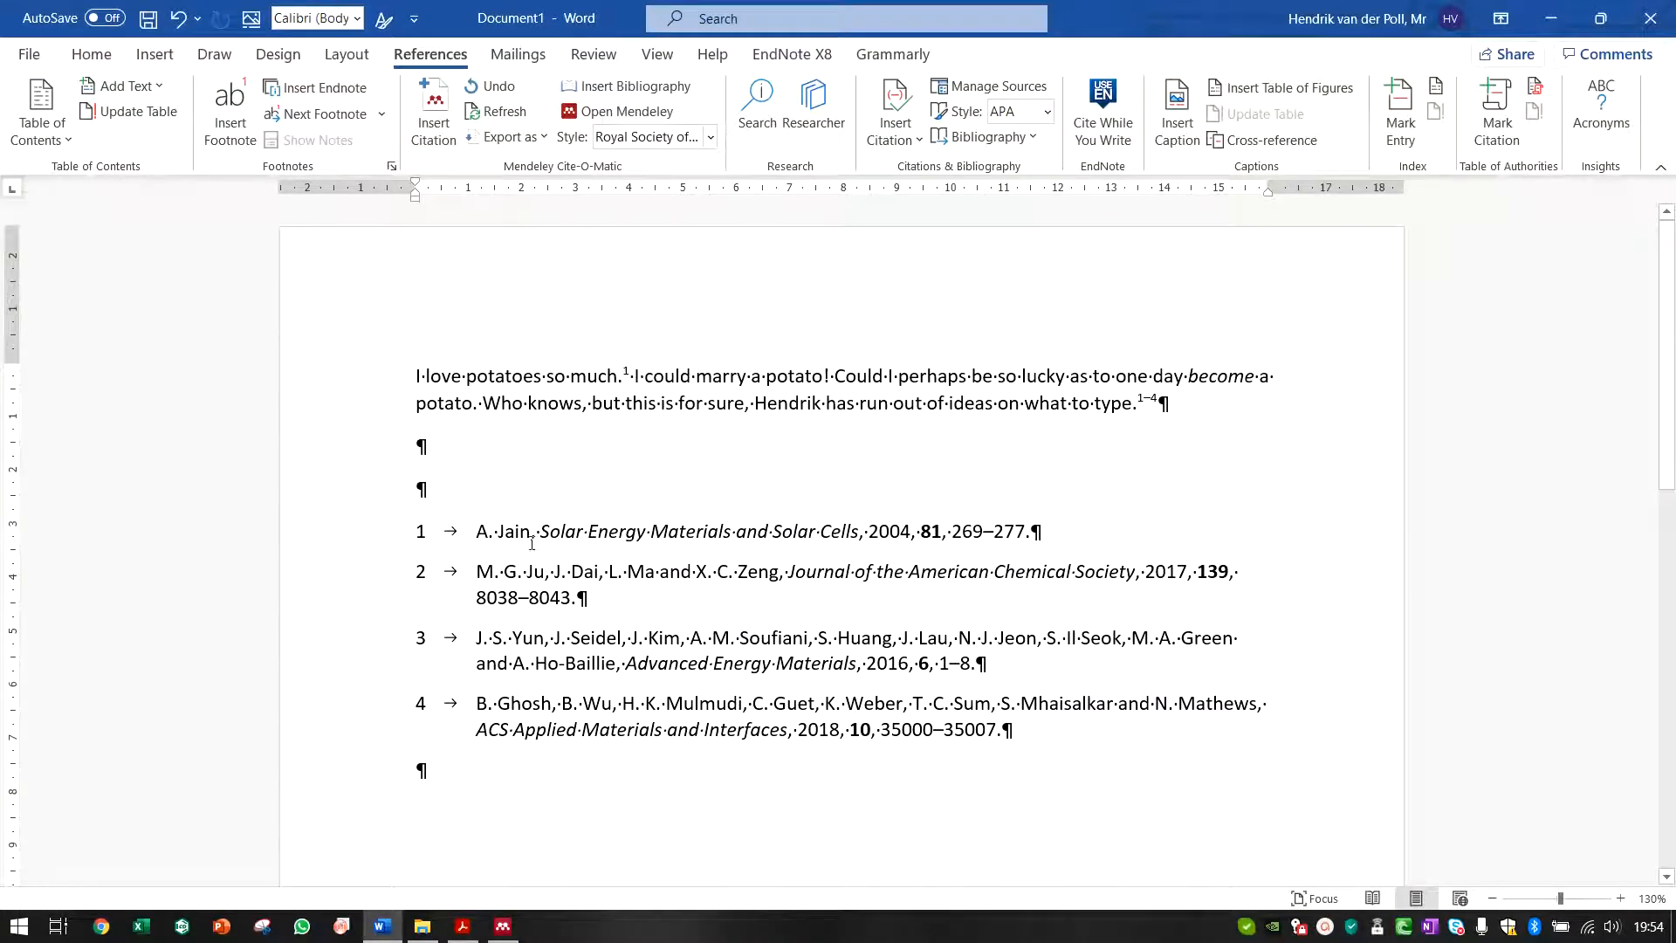
Step: Examine the two superscript citations and the author, journal, volume and page details of the first bibliography entry
click(1150, 408)
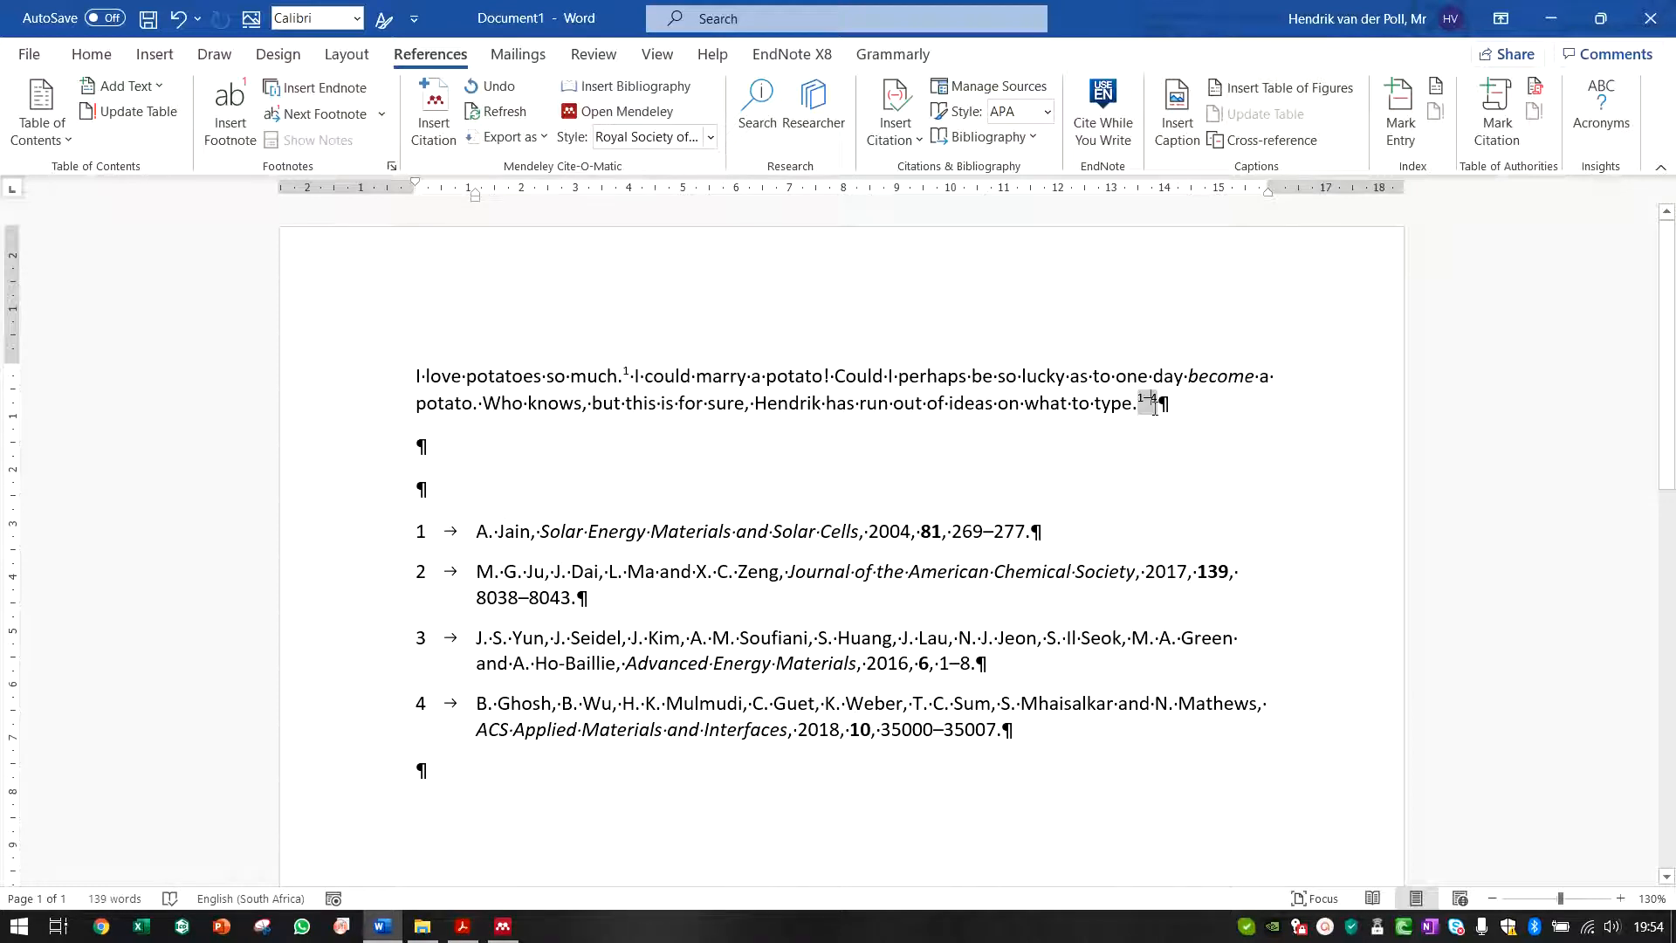
click(634, 381)
click(1175, 416)
click(590, 457)
click(500, 532)
click(578, 531)
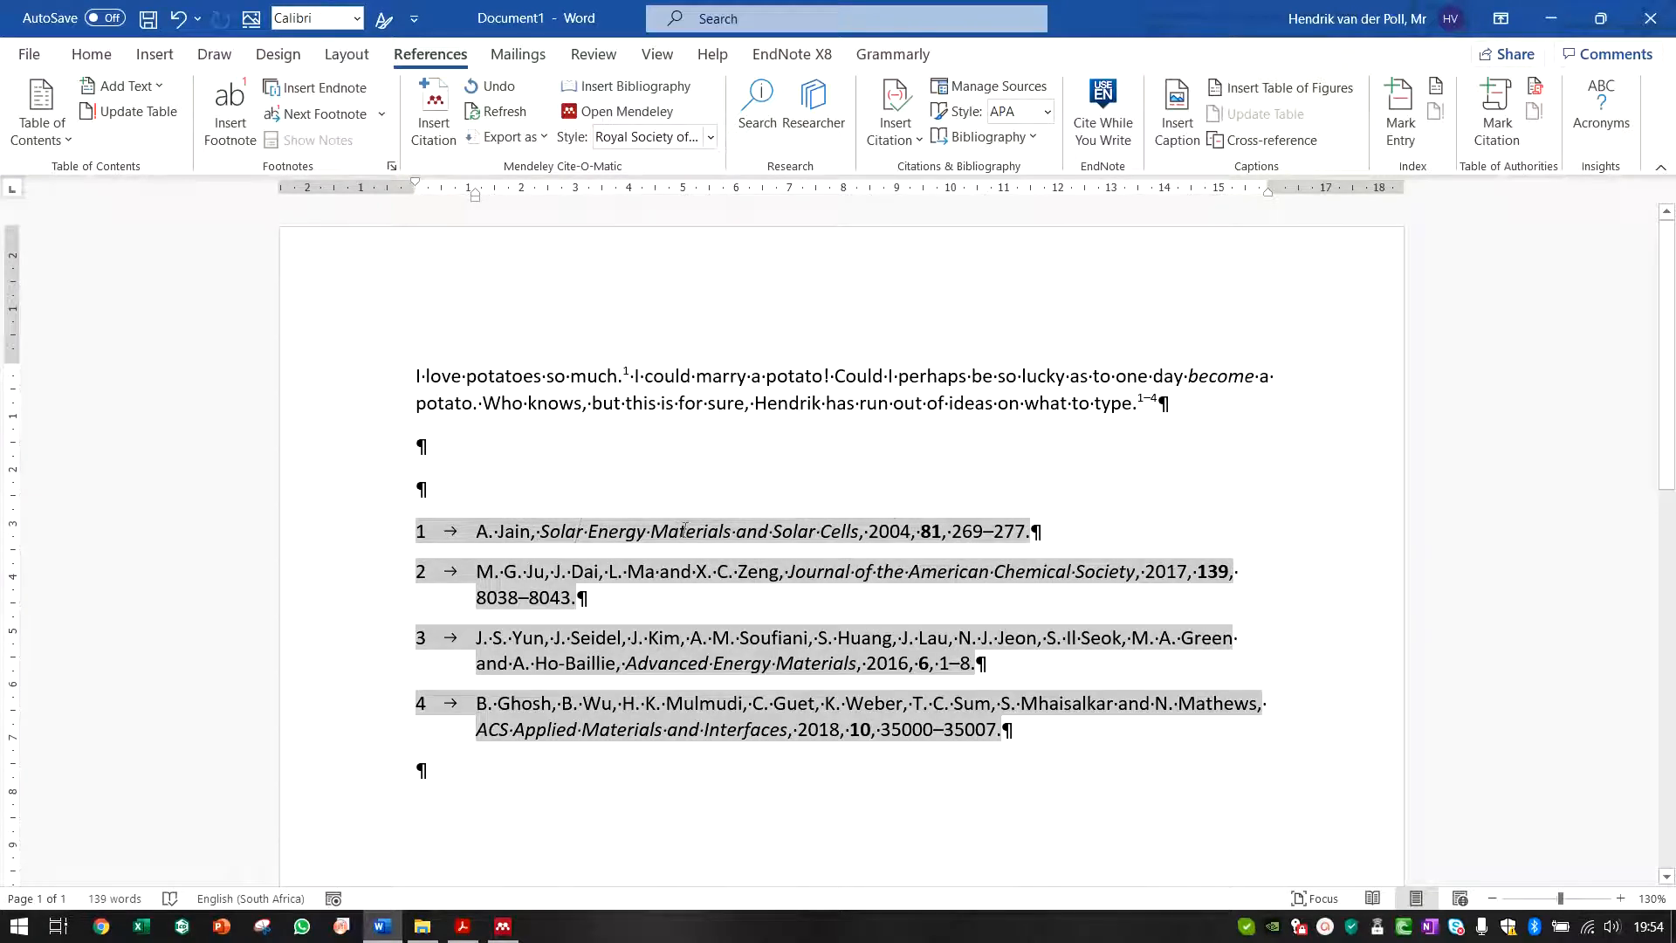
click(931, 535)
click(994, 539)
Step: Add a paragraph reading "H-H and H–H" above the bibliography to contrast a hyphen with an en dash
click(669, 467)
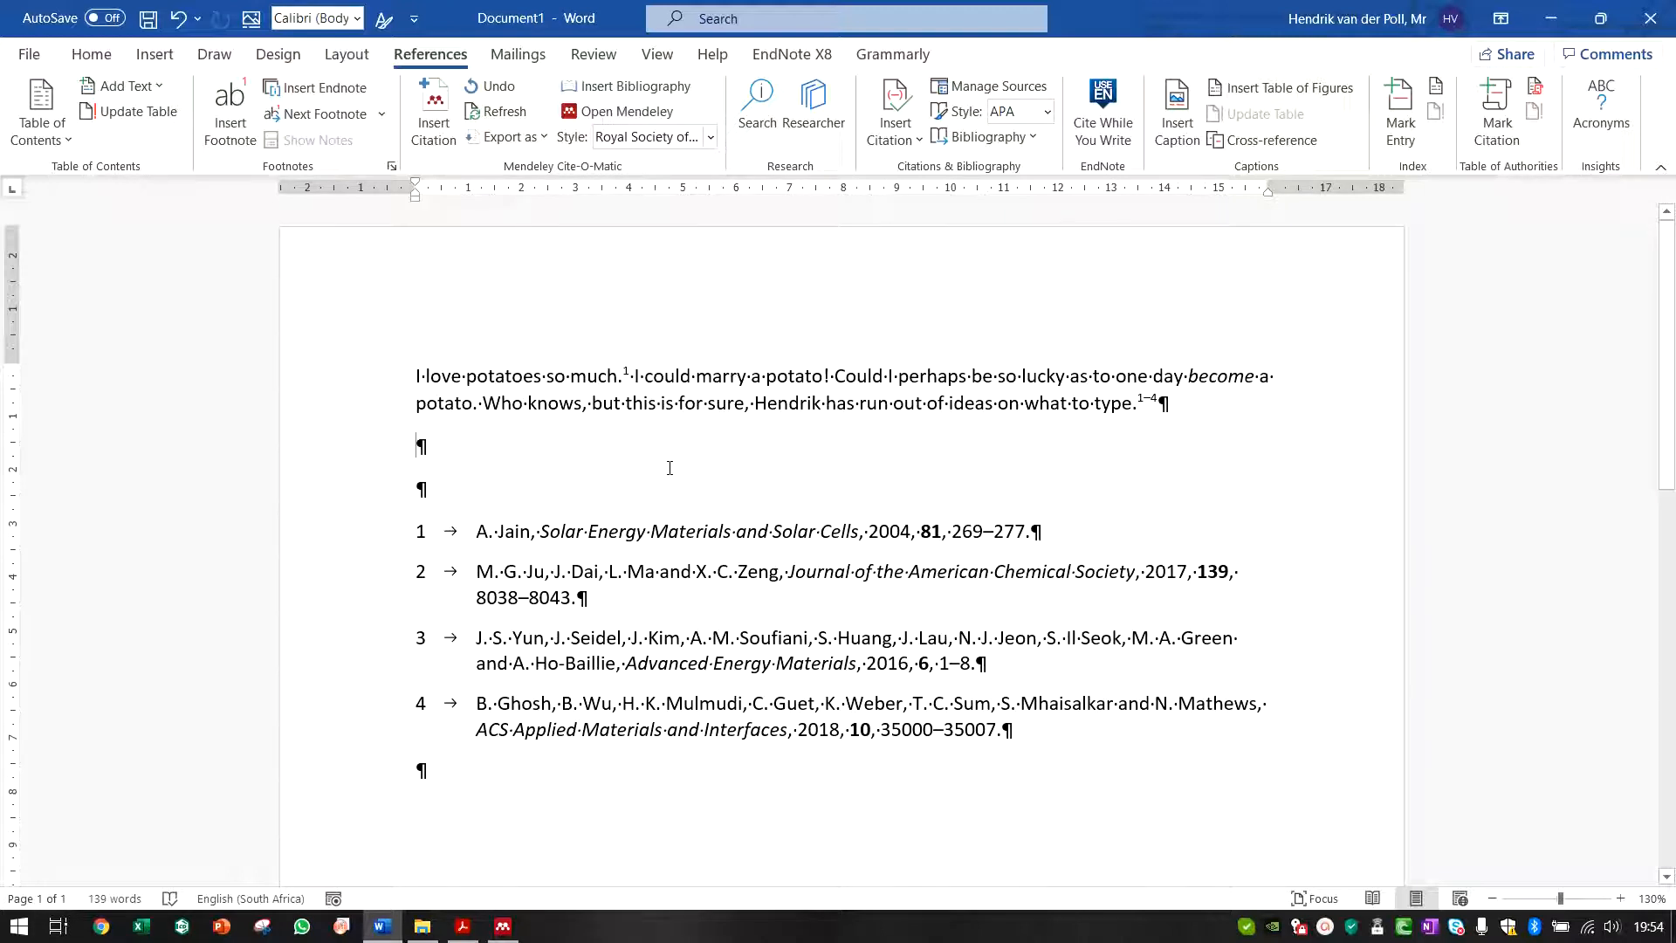
key(Return)
text(-)
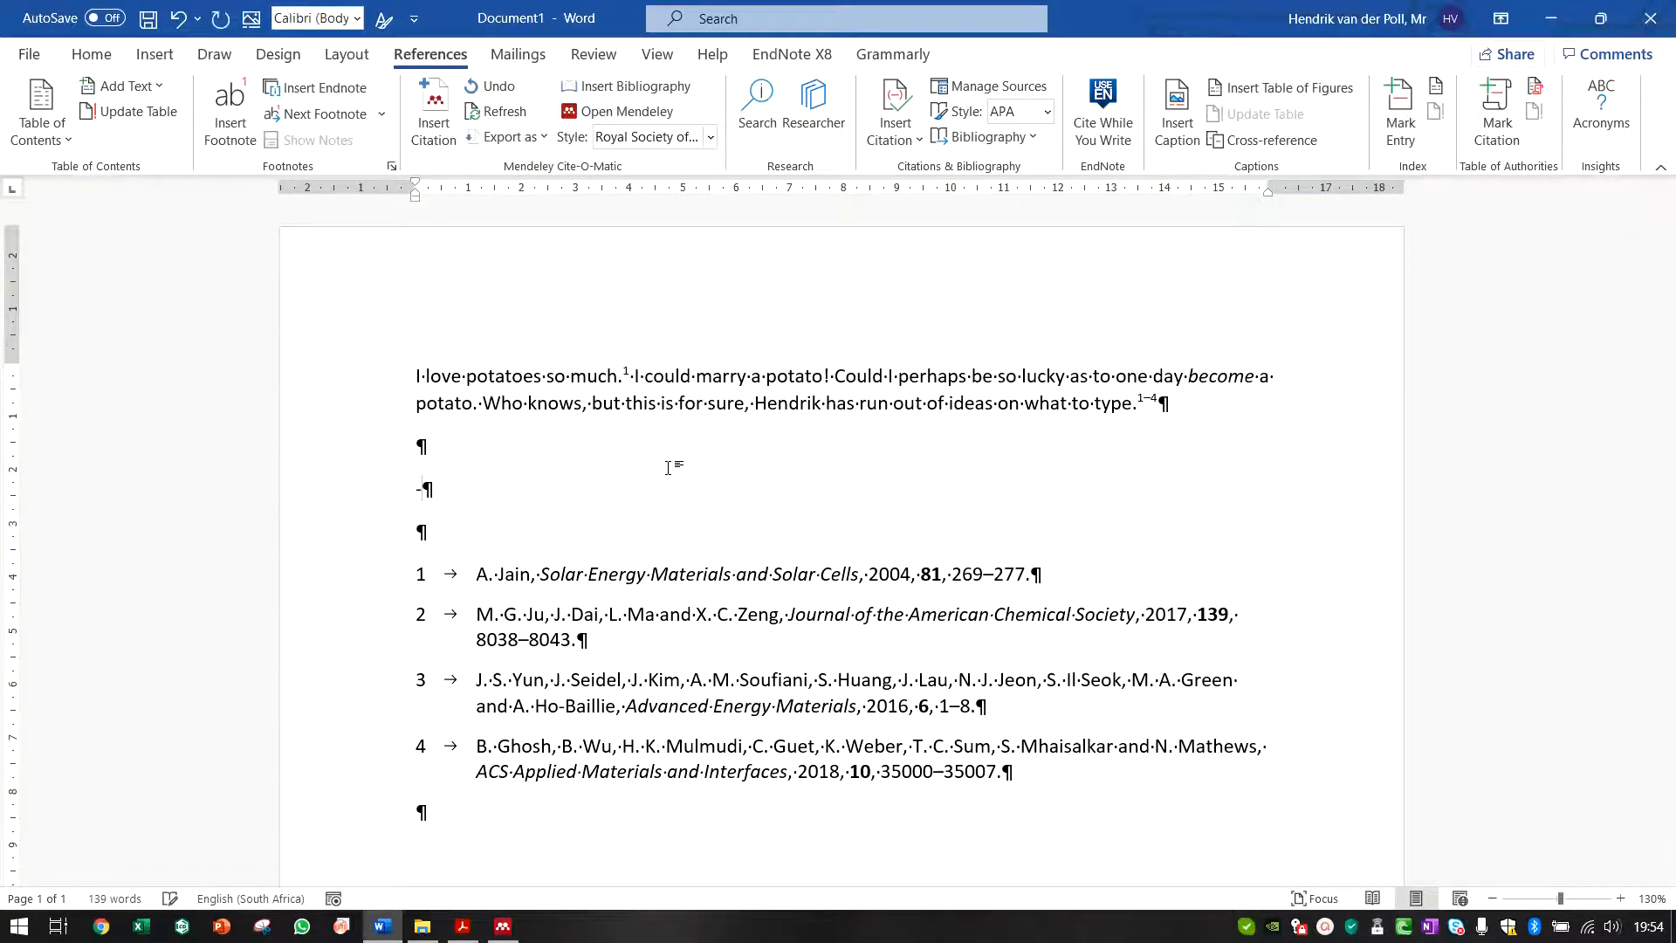
key(BackSpace)
key(BackSpace)
text(H-H and H–H)
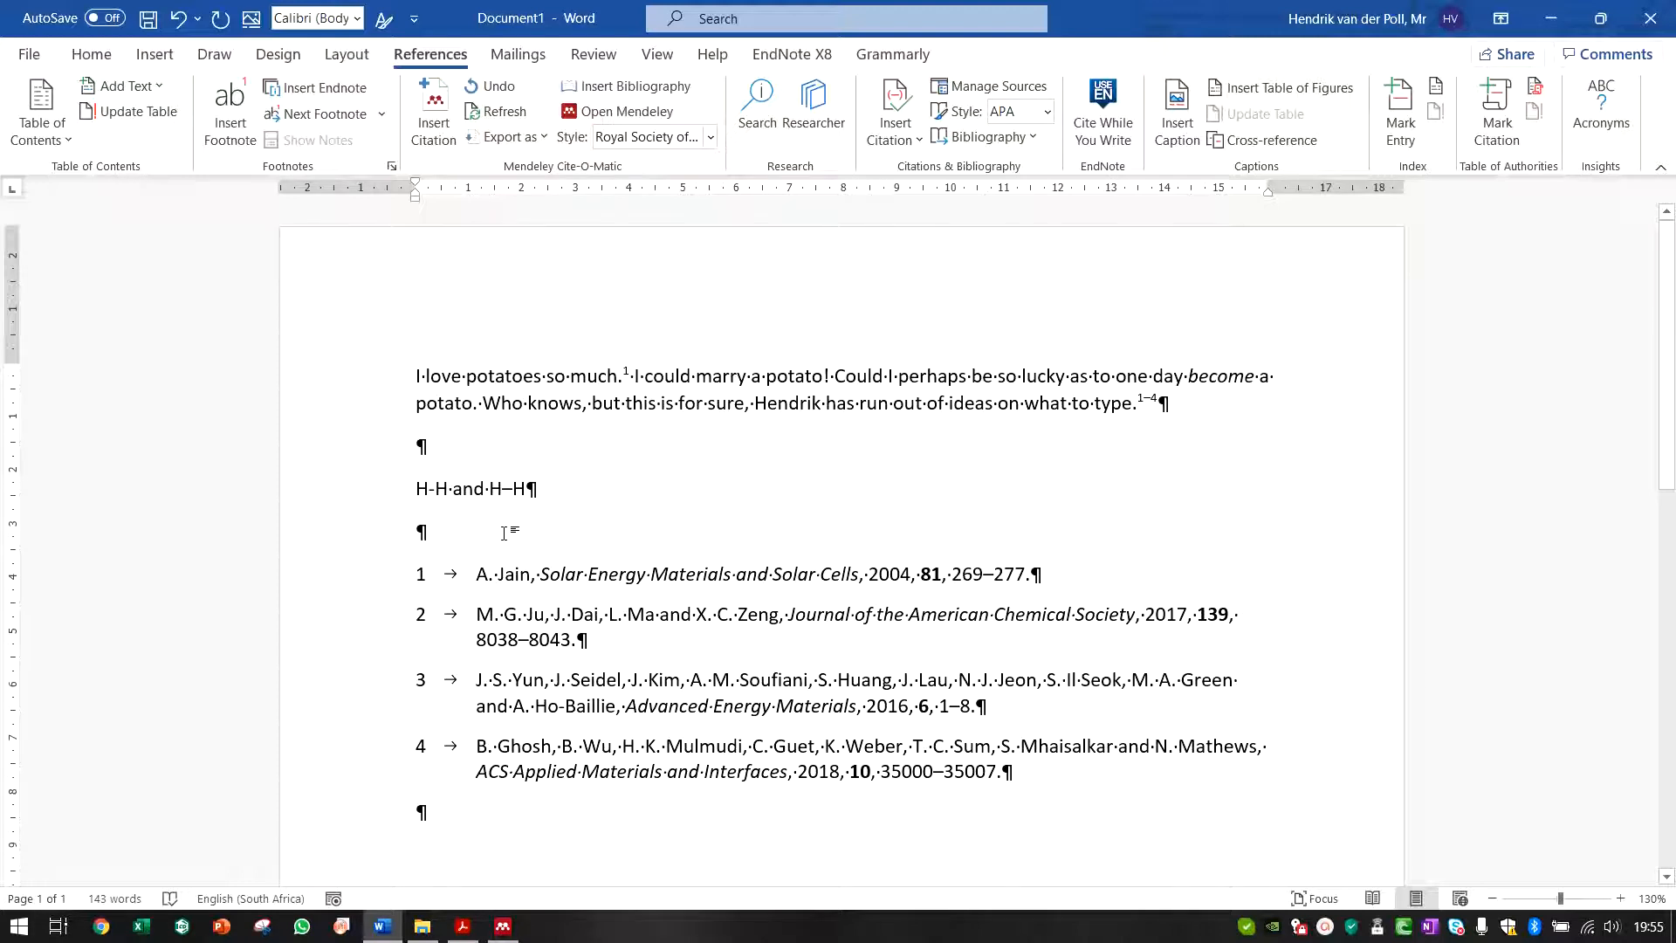
Step: Compare the hyphenated "H-H" sample with the dashes in the page ranges of all four bibliography entries
drag(490, 489, 417, 488)
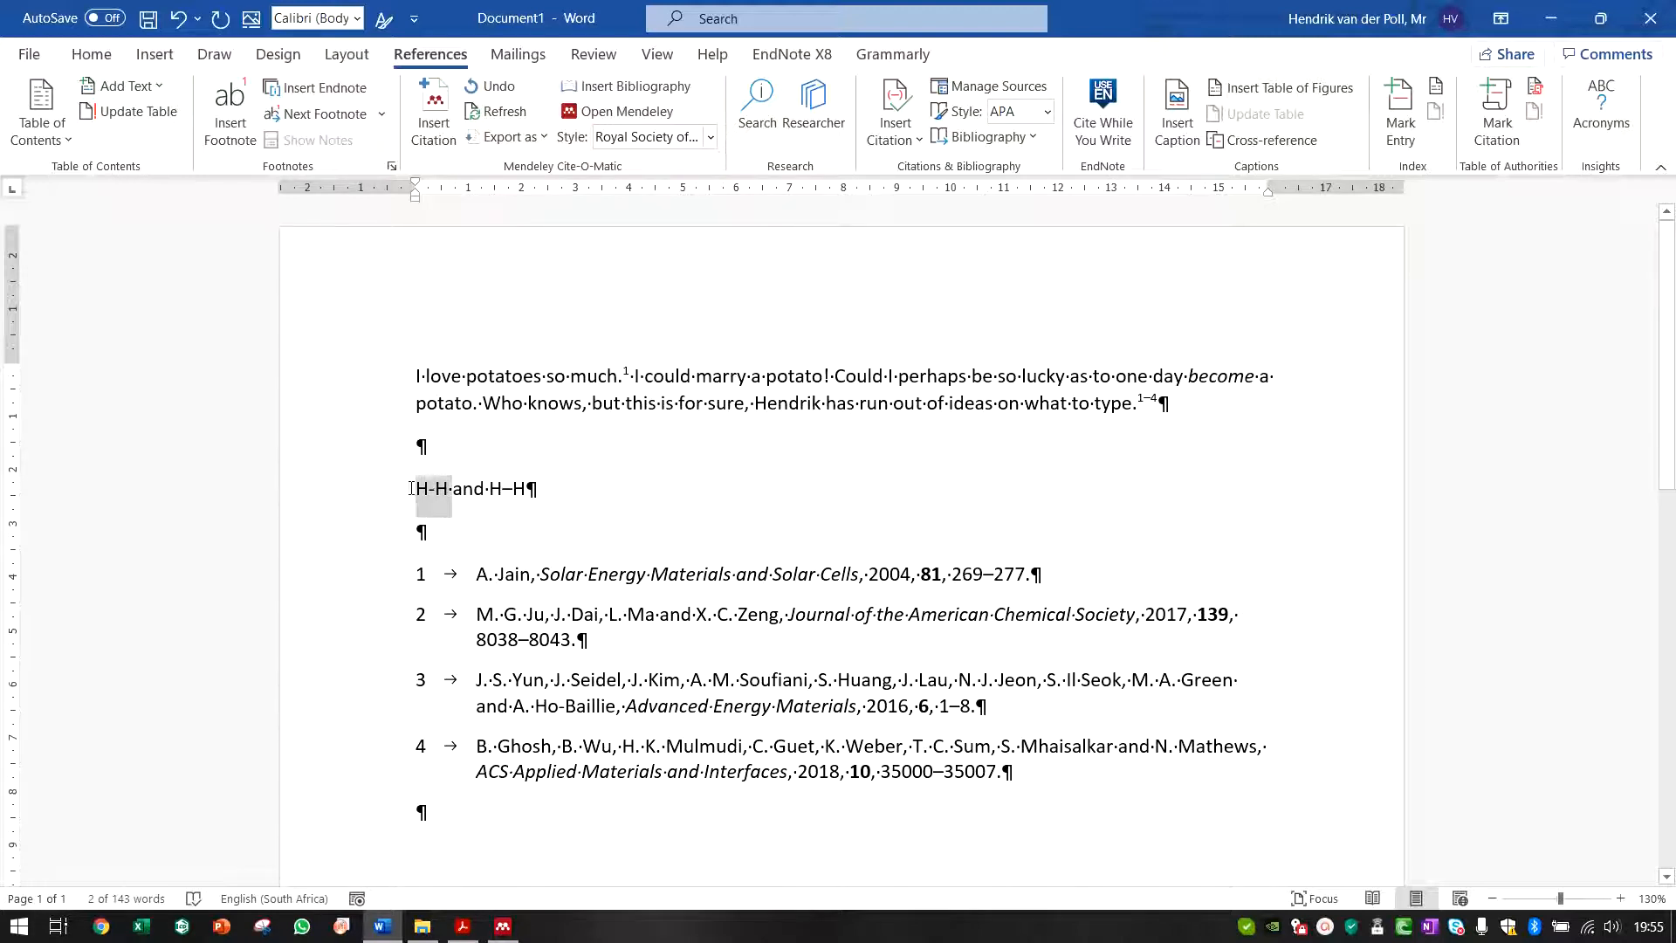
click(440, 544)
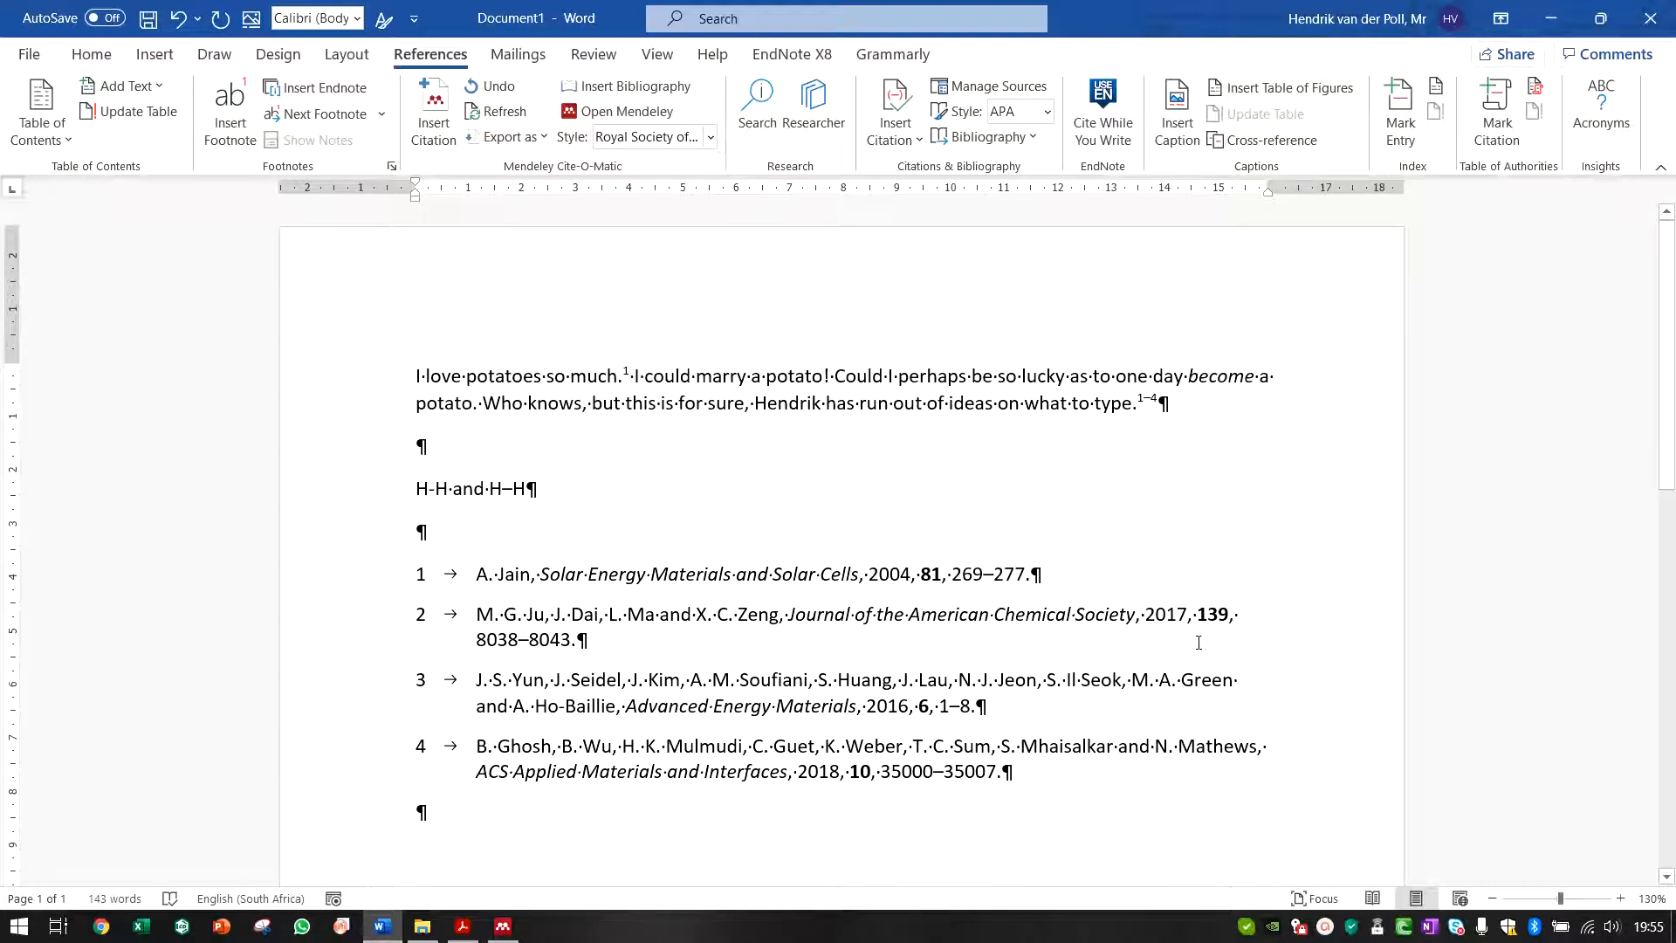
drag(994, 580, 985, 579)
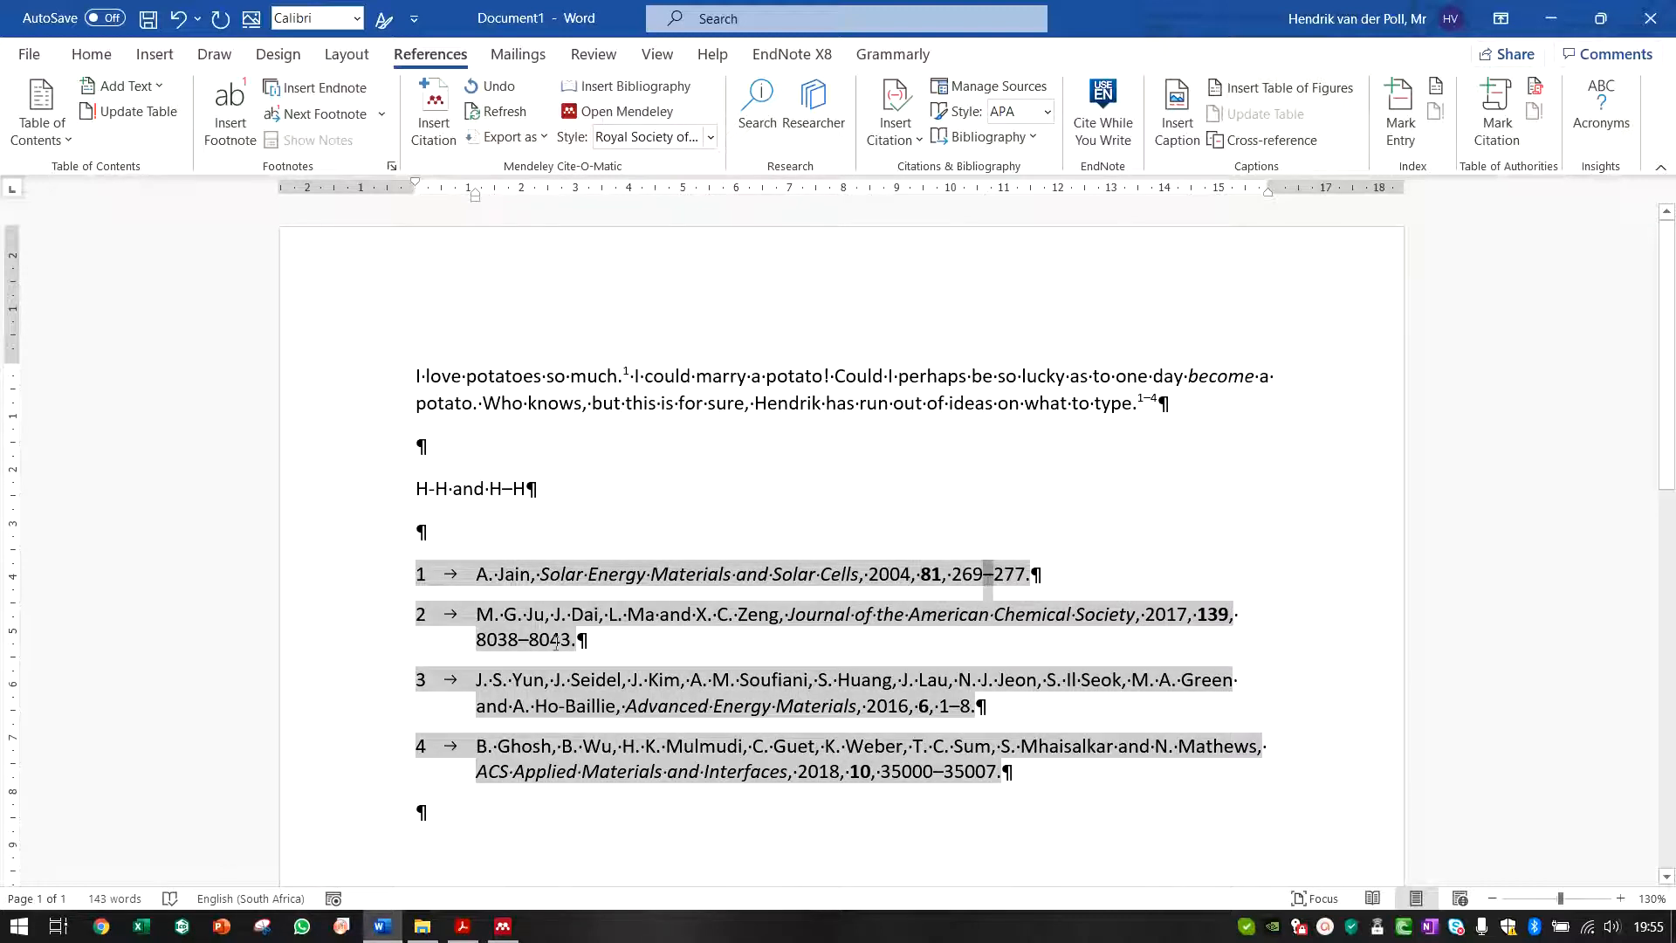
drag(531, 644, 519, 644)
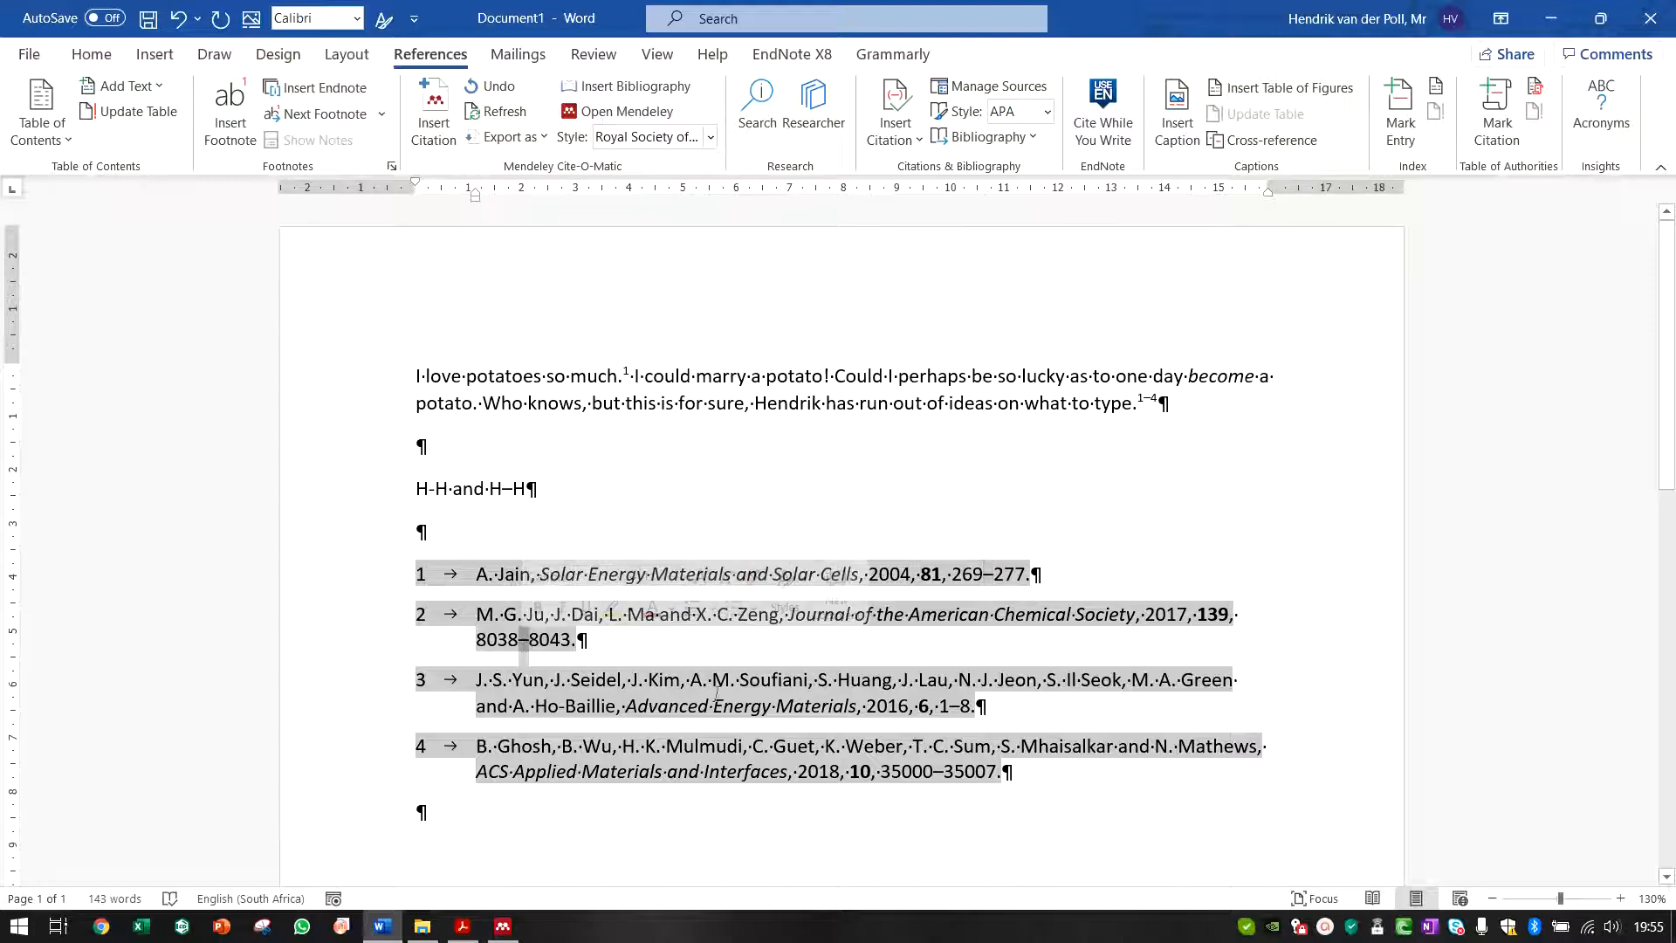
drag(962, 709, 952, 710)
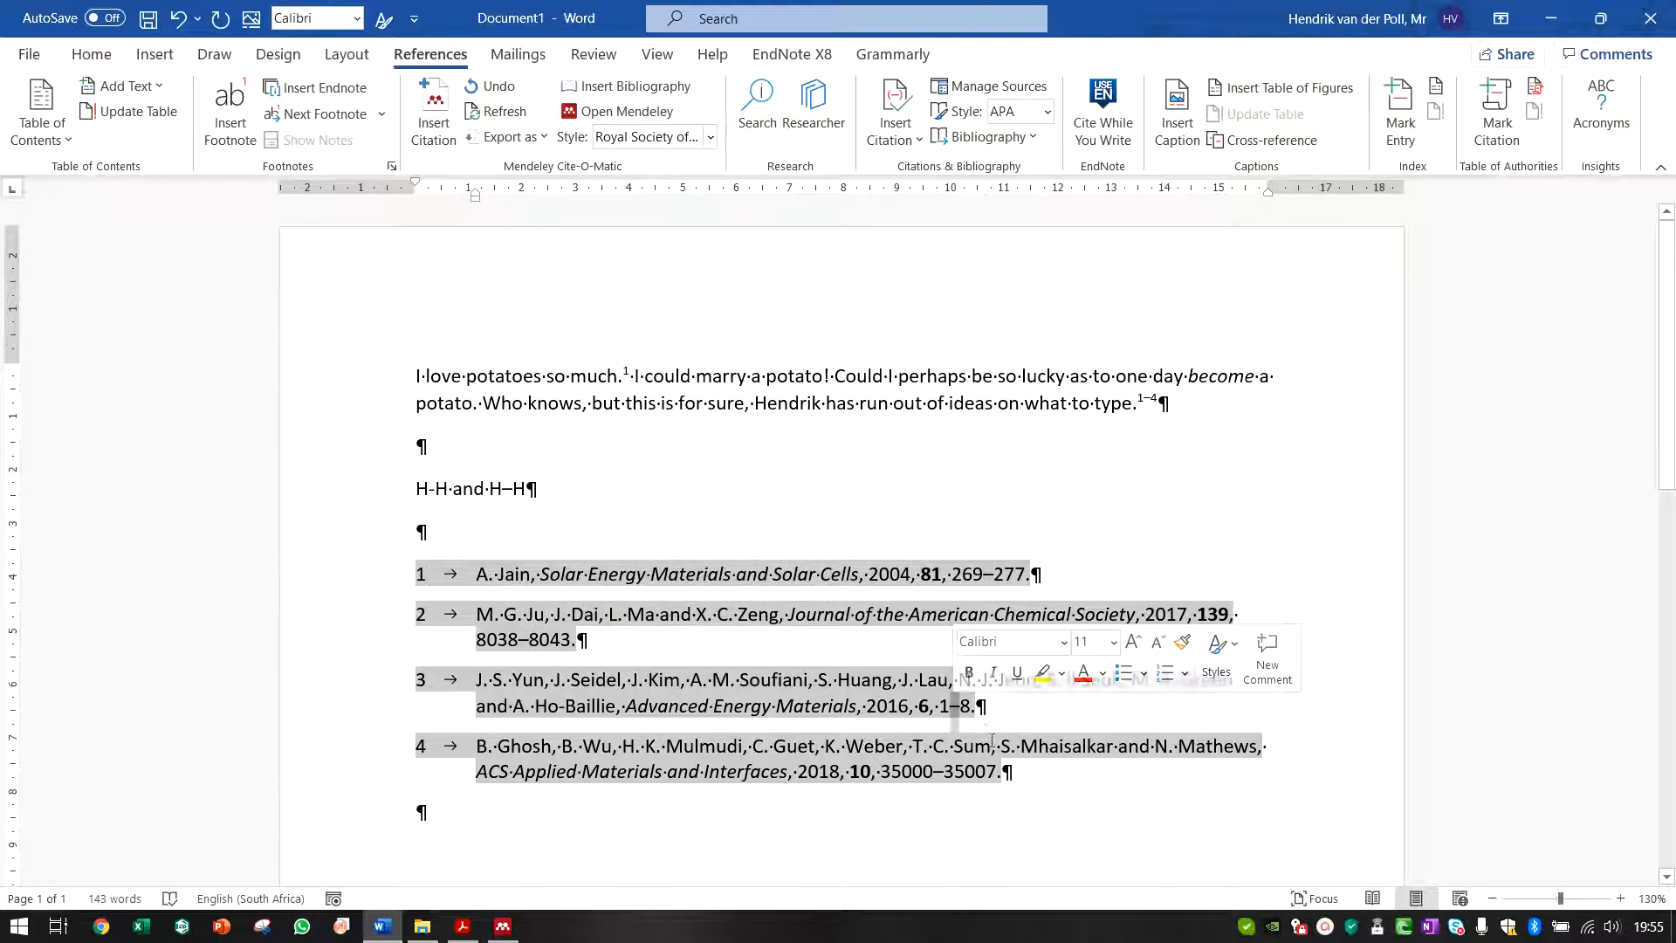
drag(944, 775, 932, 777)
click(696, 815)
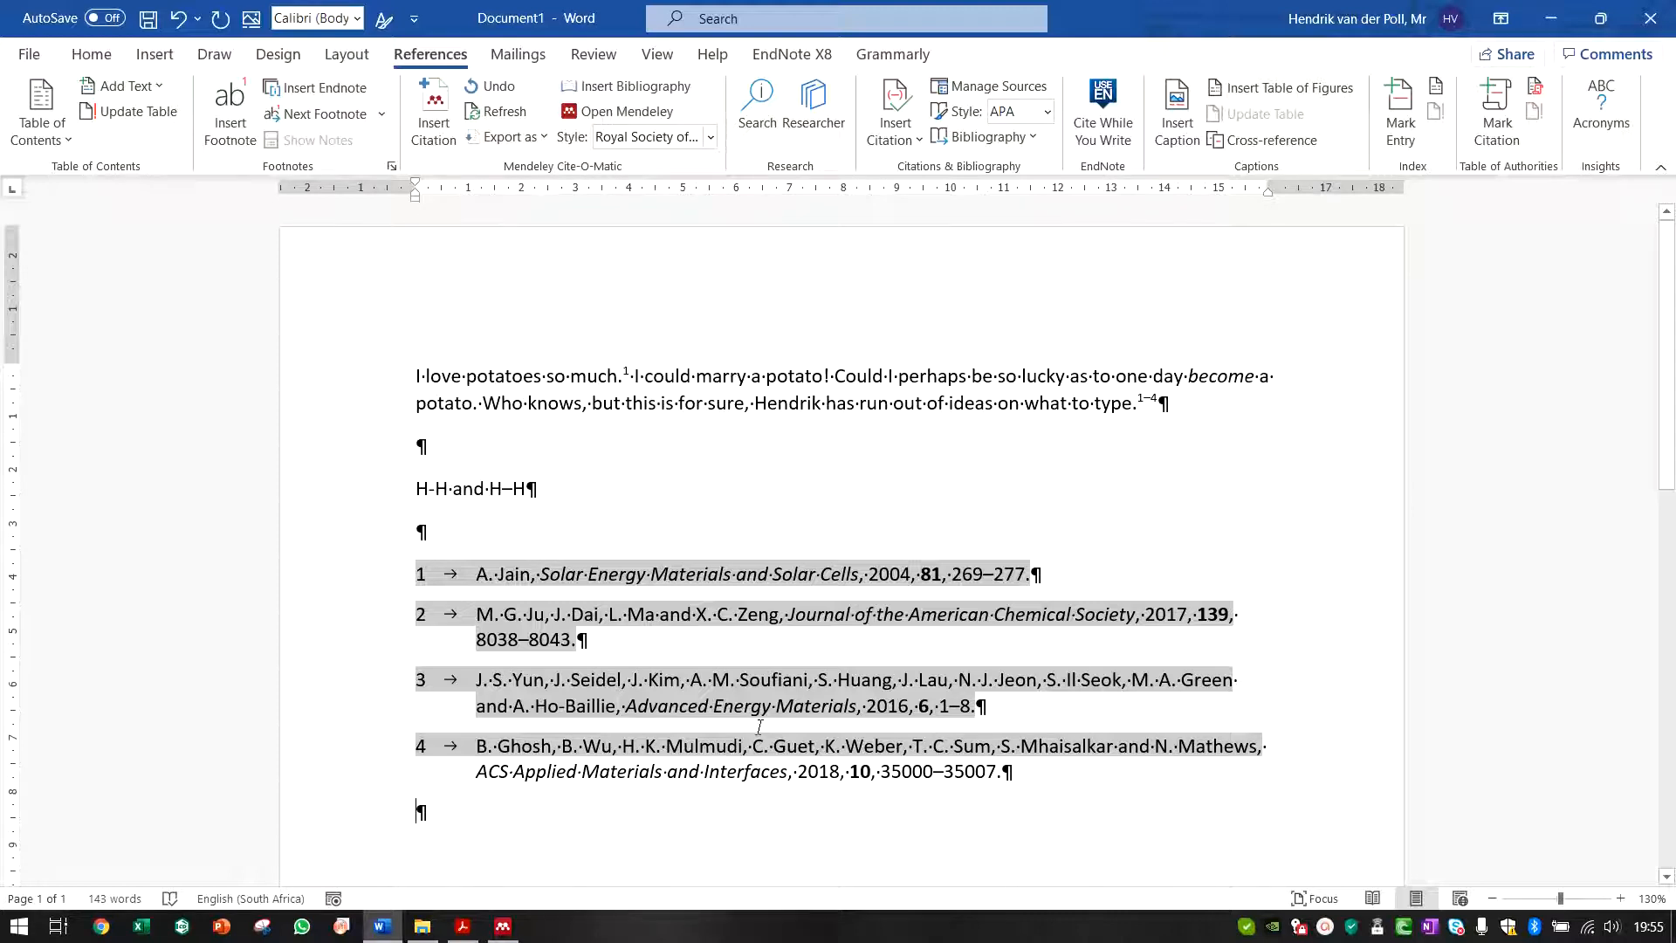
click(654, 650)
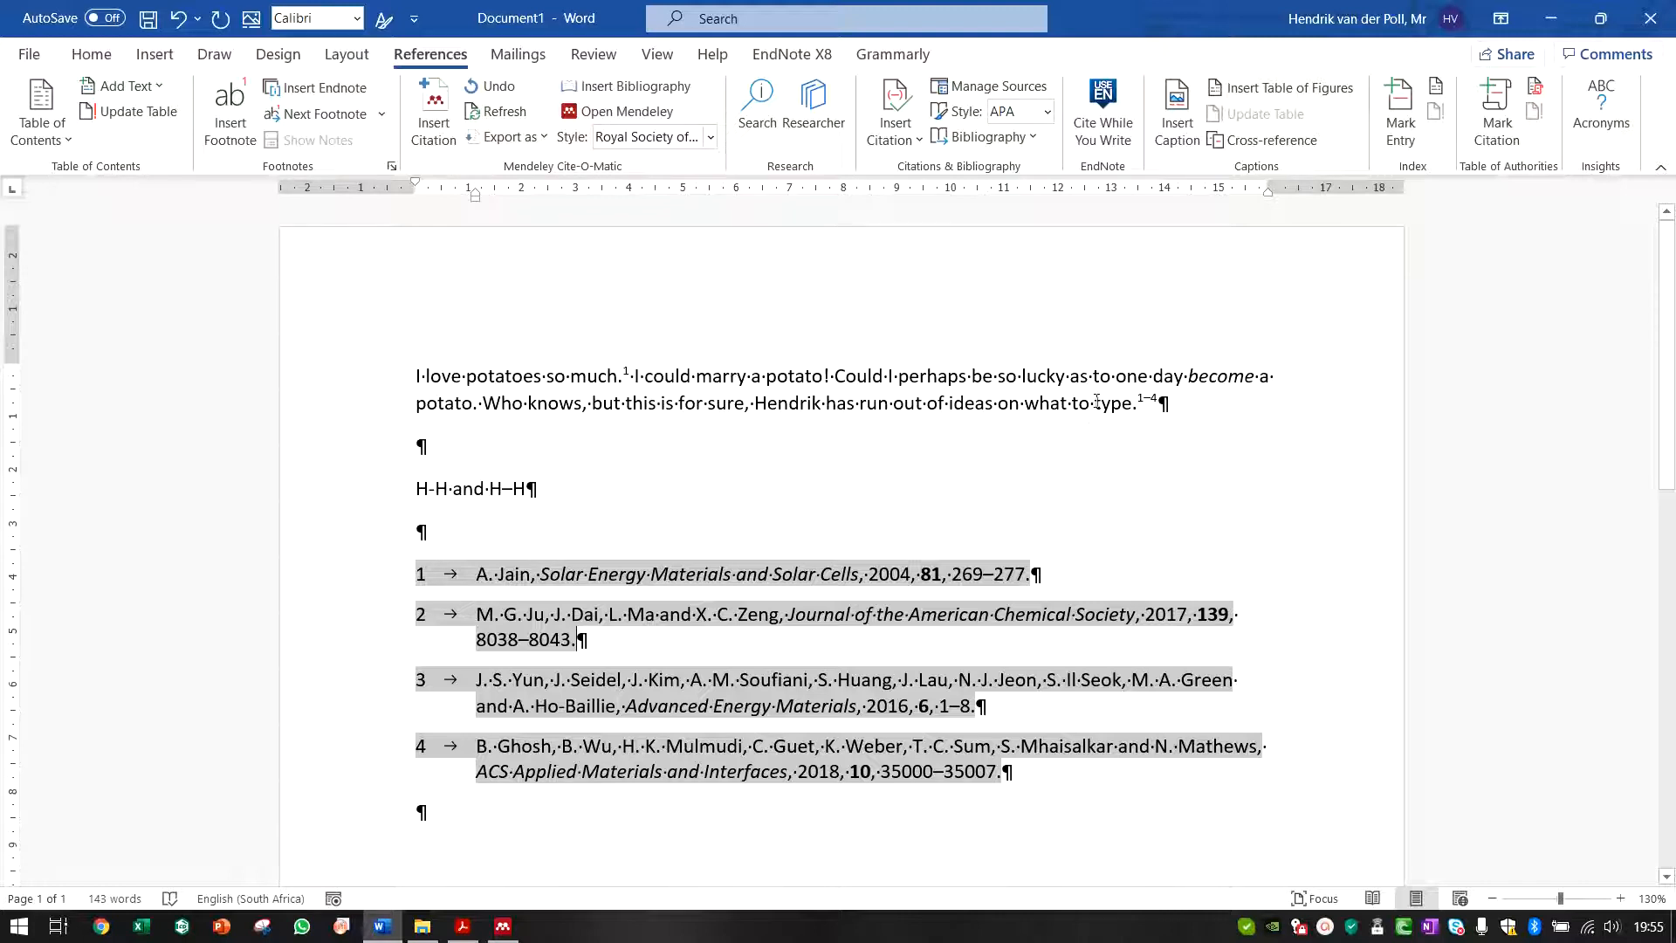
click(931, 576)
Step: Switch to Mendeley Desktop, set the issue of "Lead-Free Mixed Tin and Germanium Perovskites" to 20, and refresh the citations back in Word
click(502, 926)
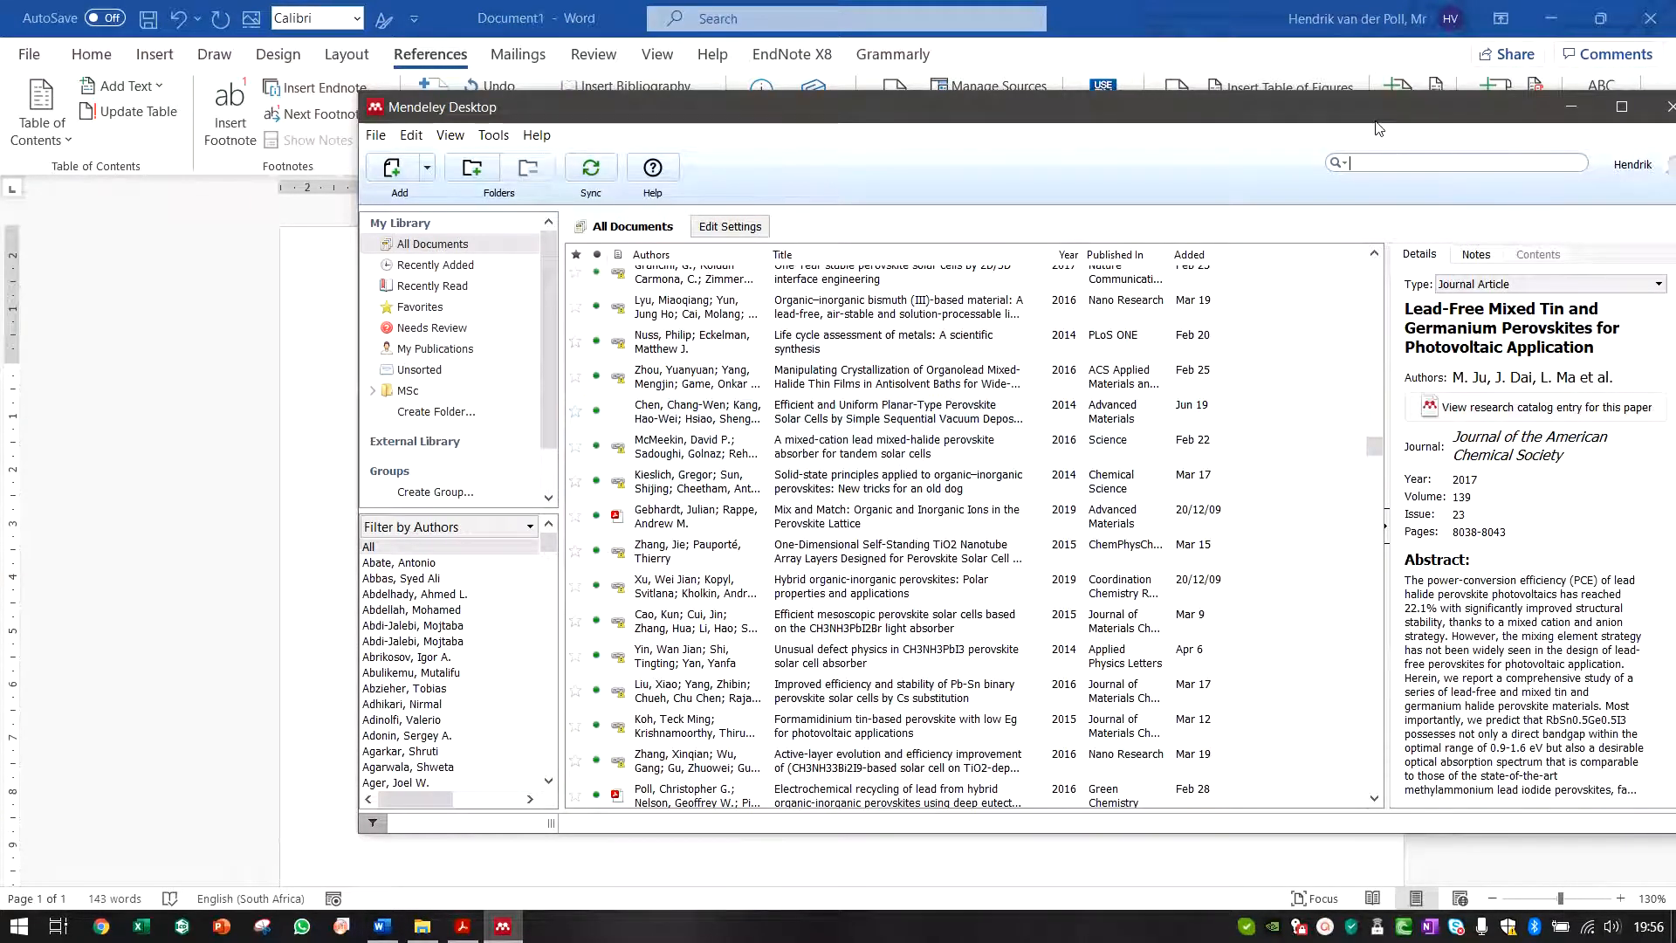
drag(1378, 115, 998, 764)
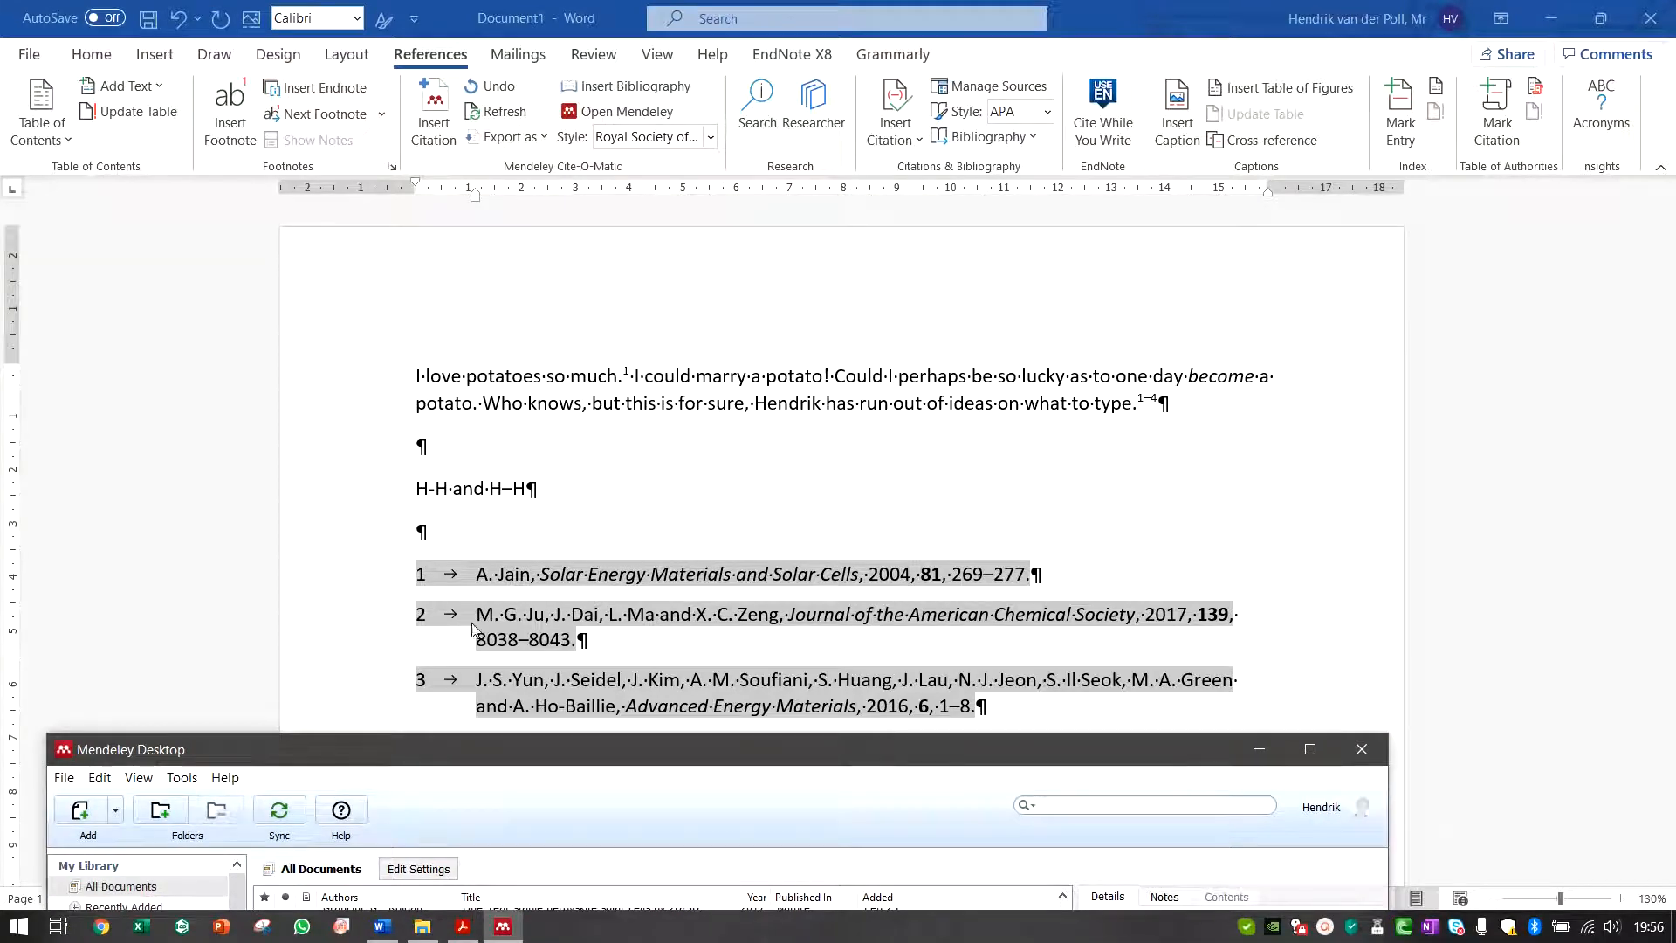
drag(760, 751, 772, 122)
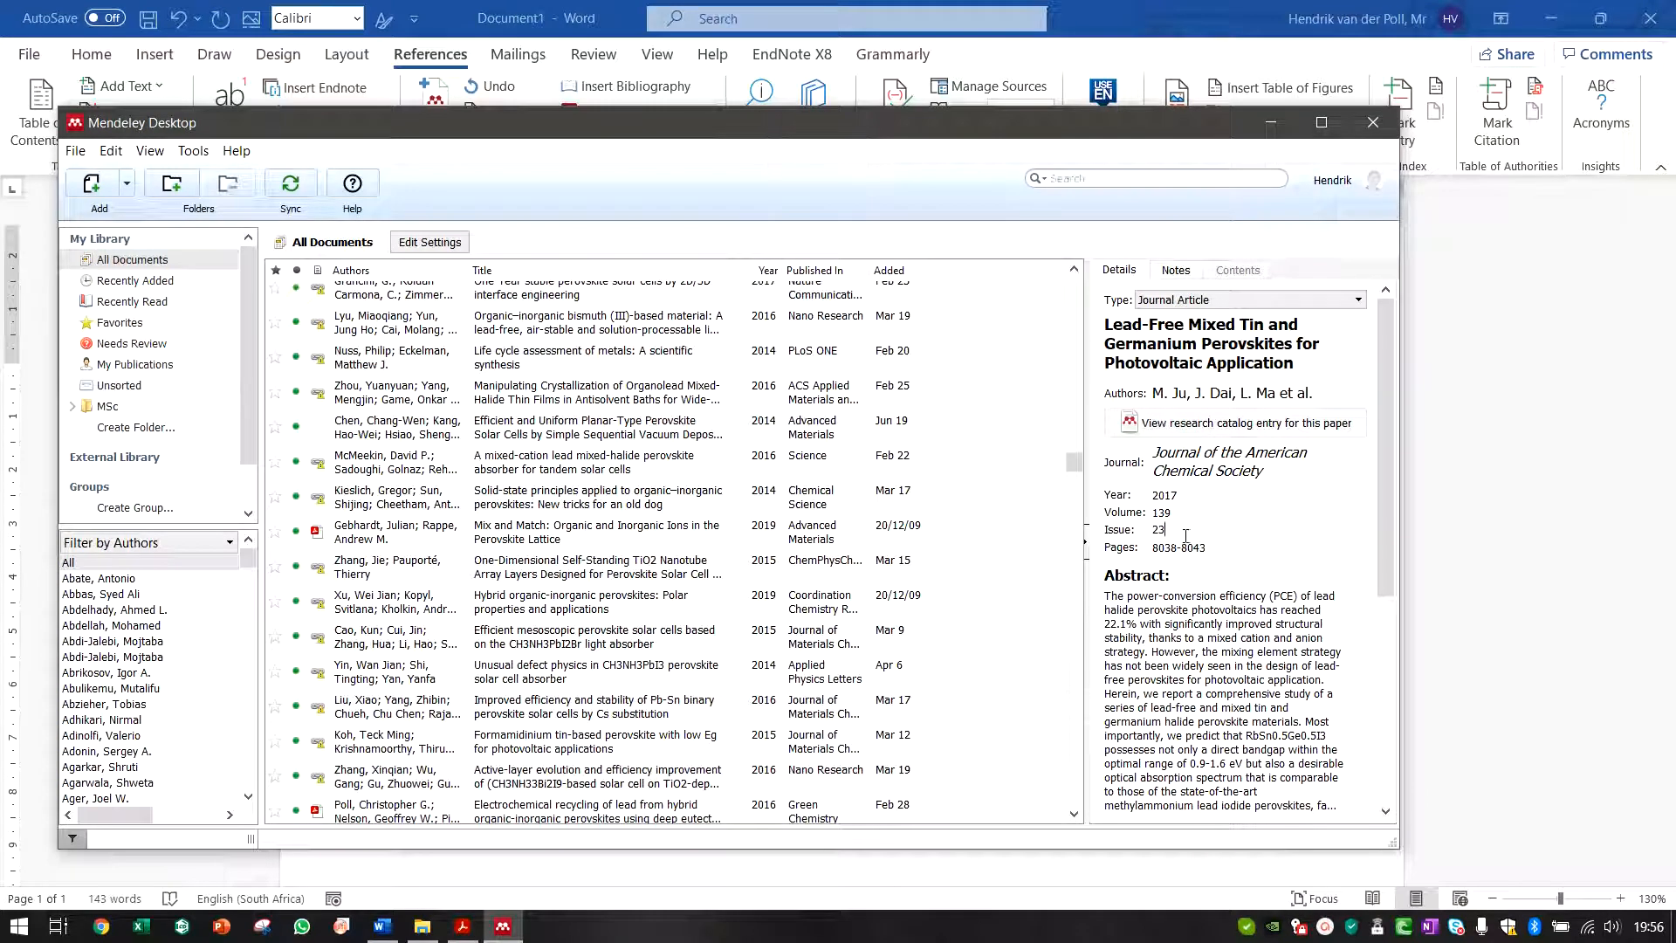
key(BackSpace)
text(0)
click(1522, 547)
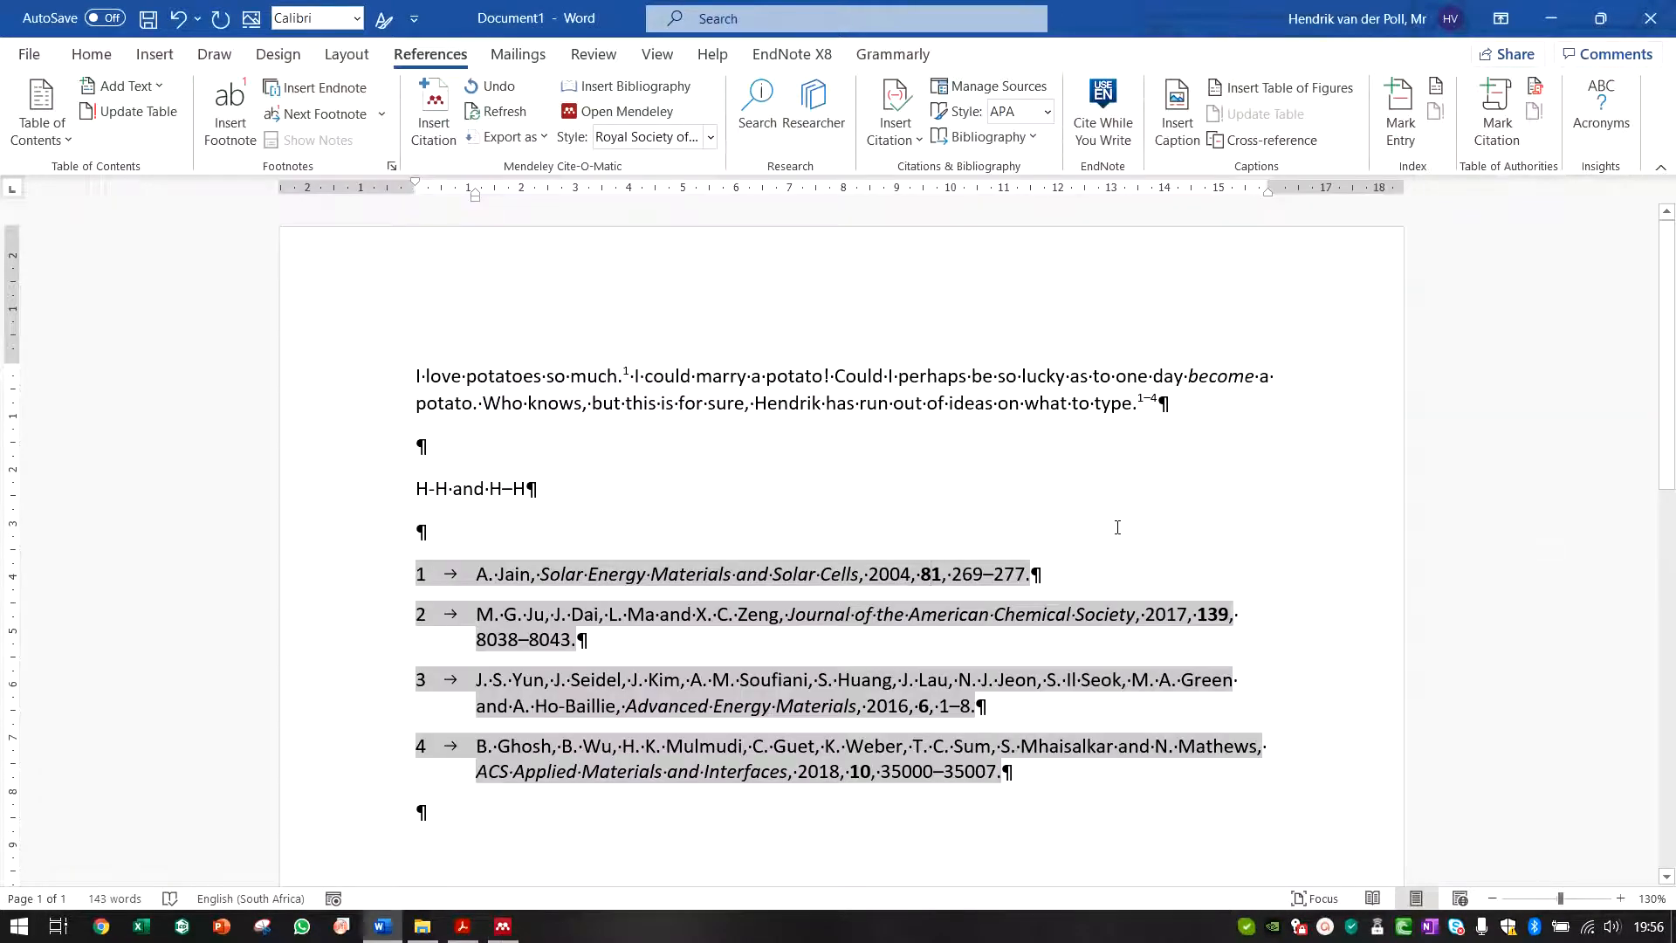
click(513, 119)
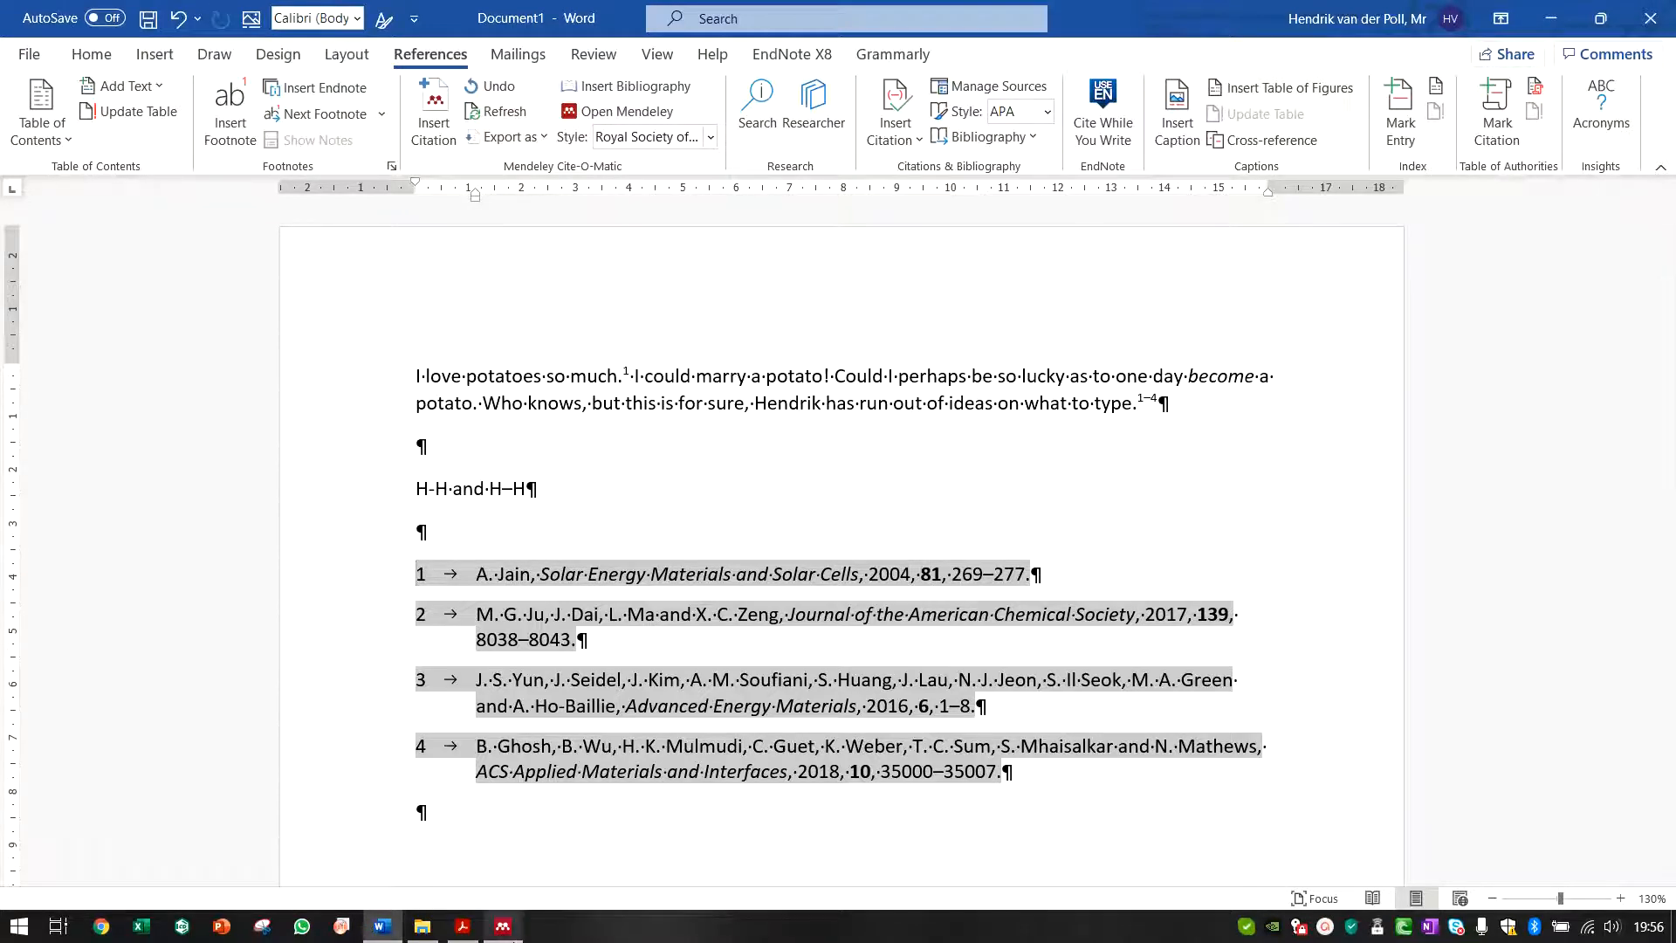
Step: Return to Mendeley Desktop and restore the perovskite article's issue number to 23
click(502, 926)
key(BackSpace)
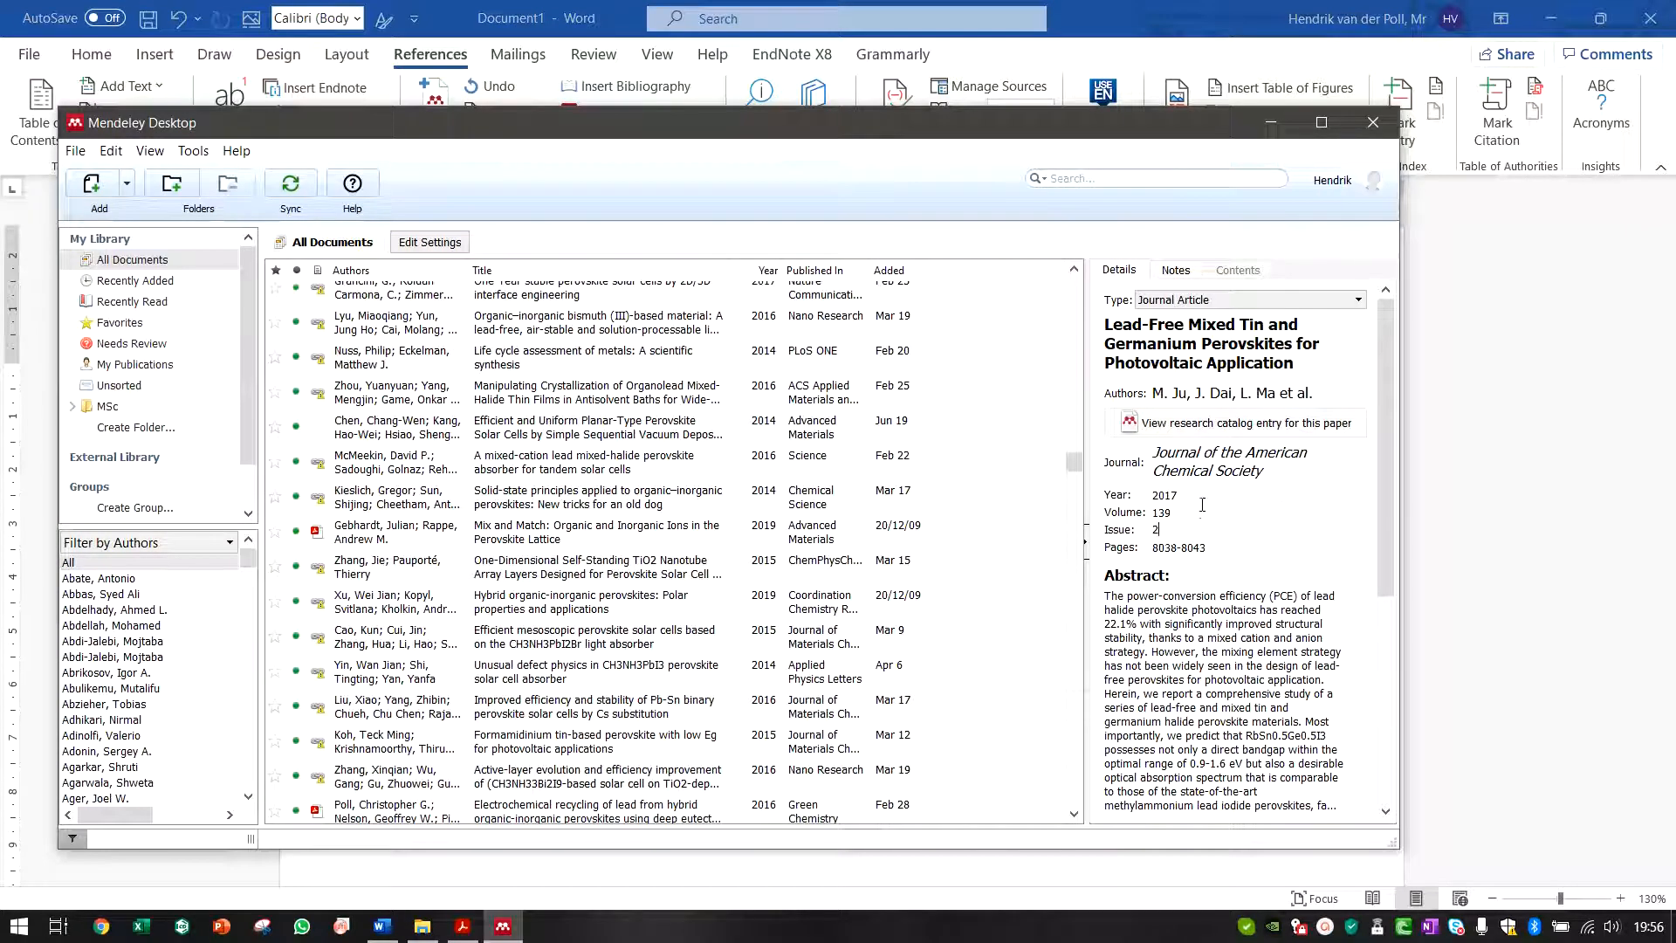
text(3)
Step: Set the perovskite article's volume to 145, switch back to Word and refresh the bibliography
click(1202, 506)
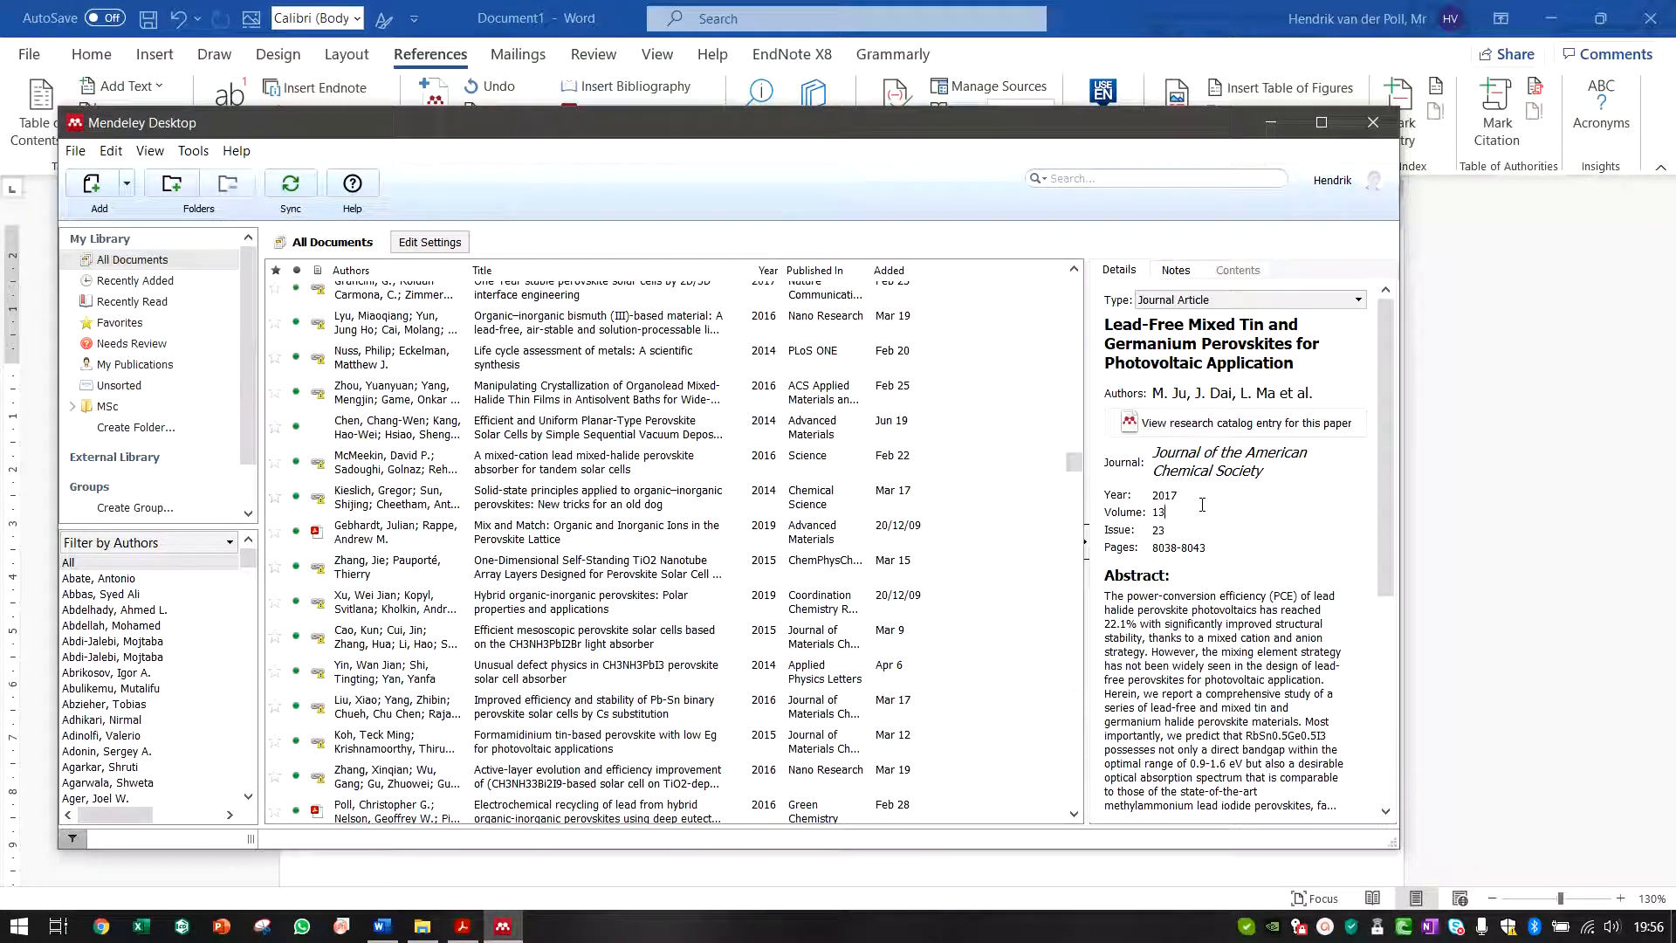
key(BackSpace)
text(45)
click(1485, 480)
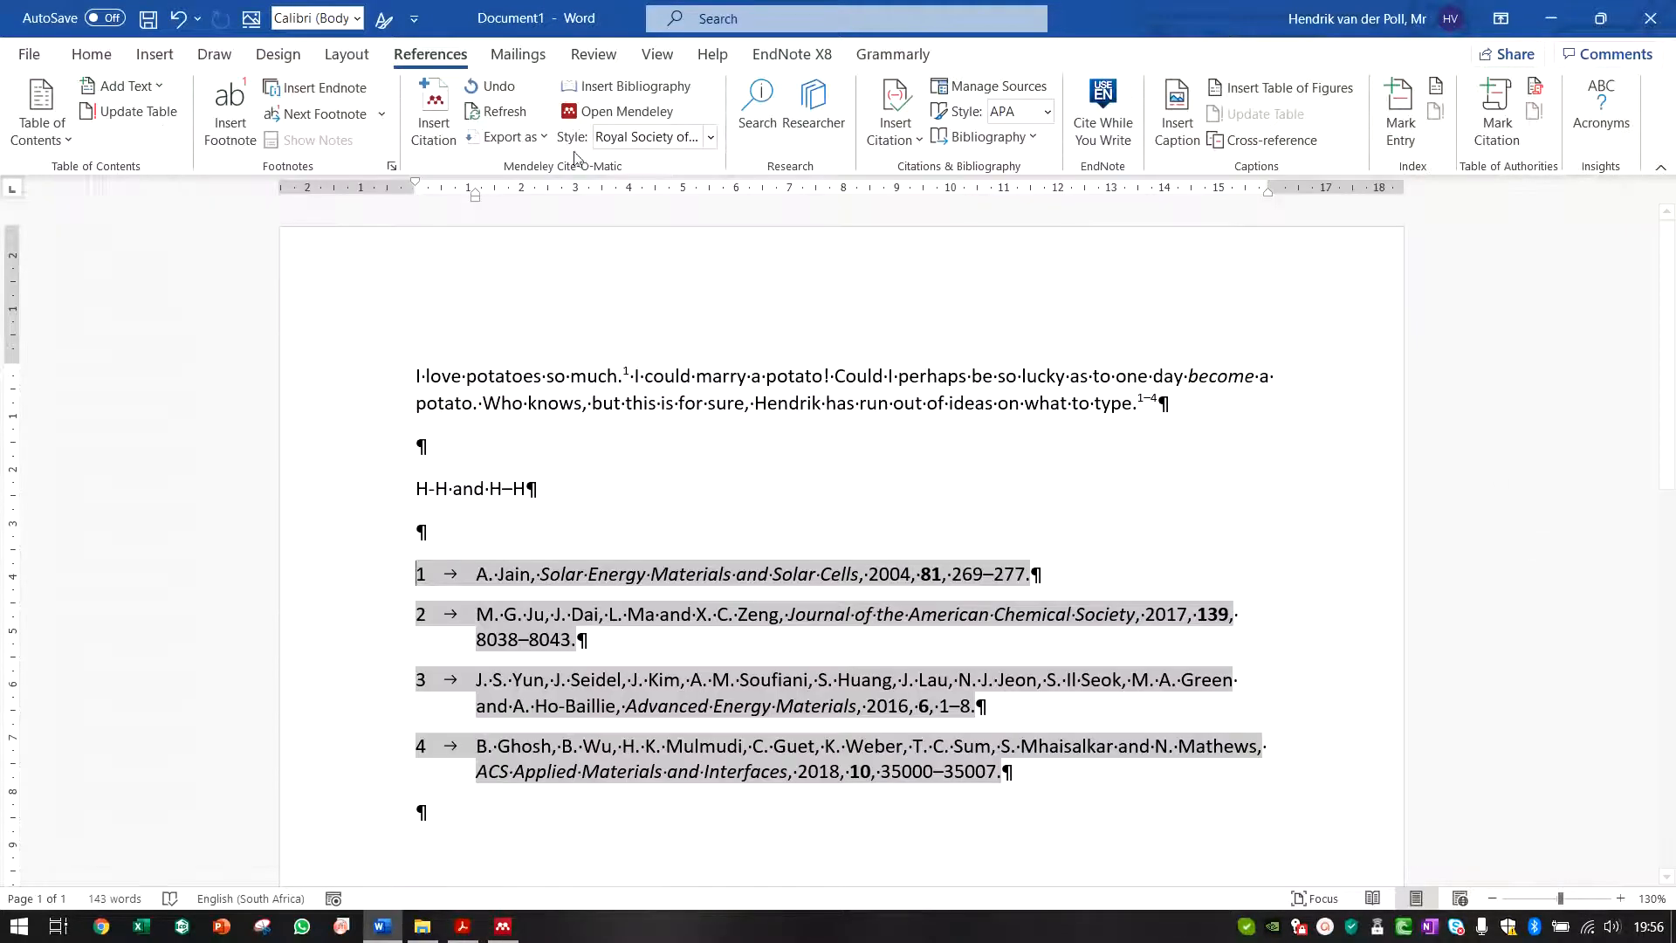
click(517, 116)
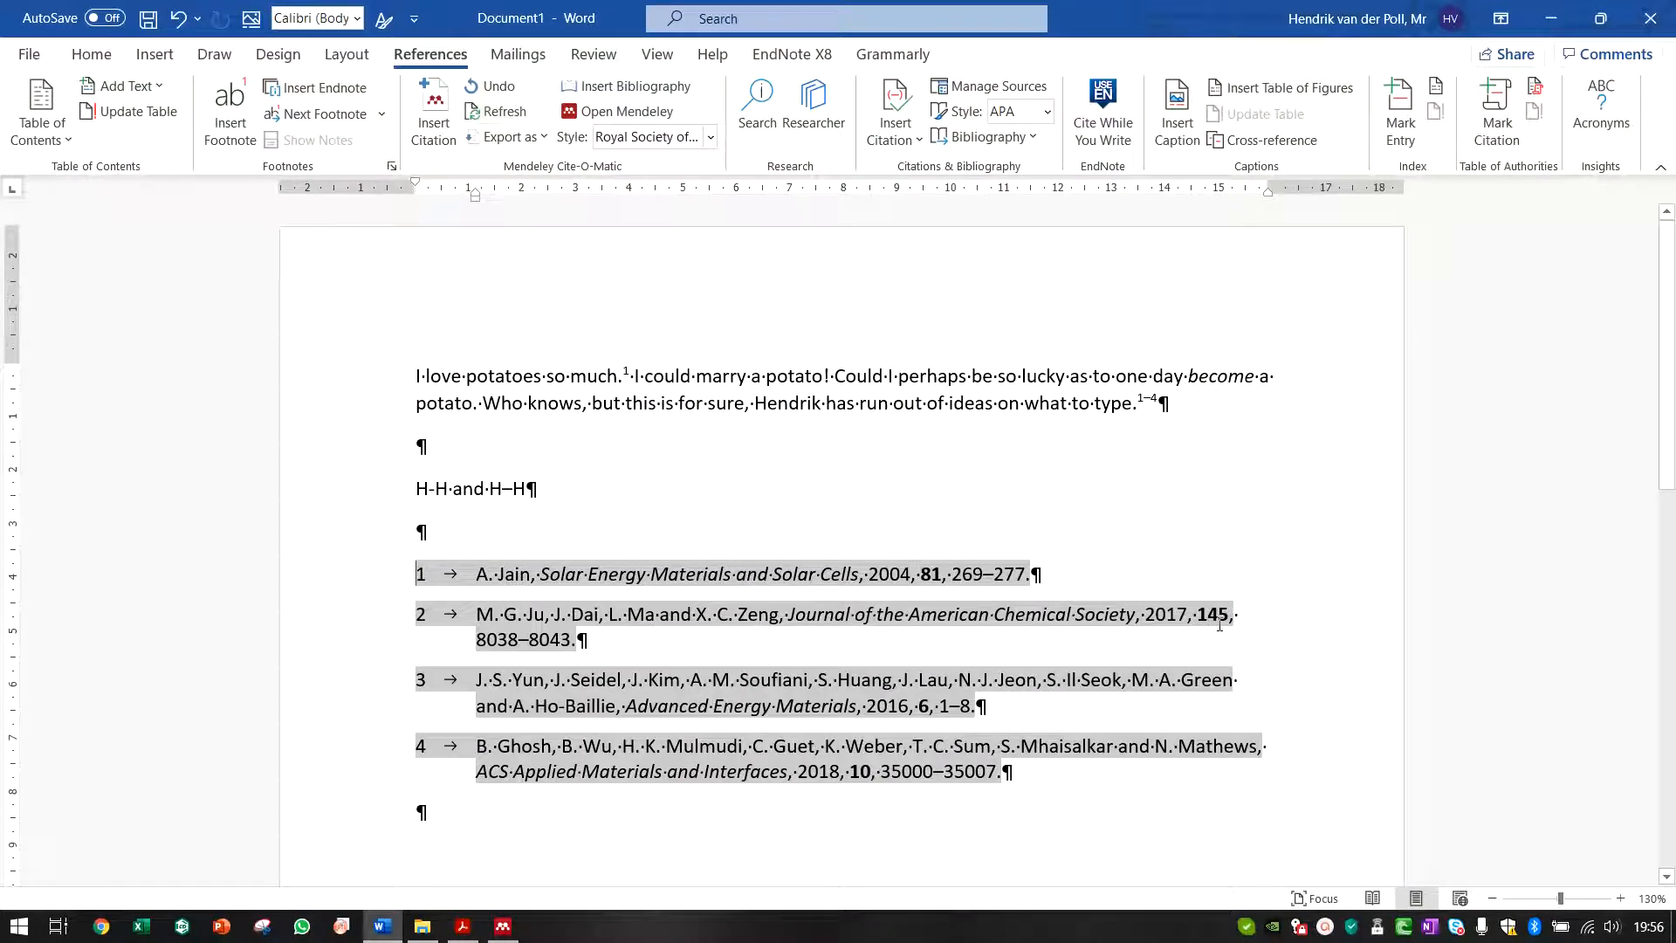
Step: Restore the article's volume to 139 in Mendeley Desktop and refresh the bibliography in Word
click(503, 926)
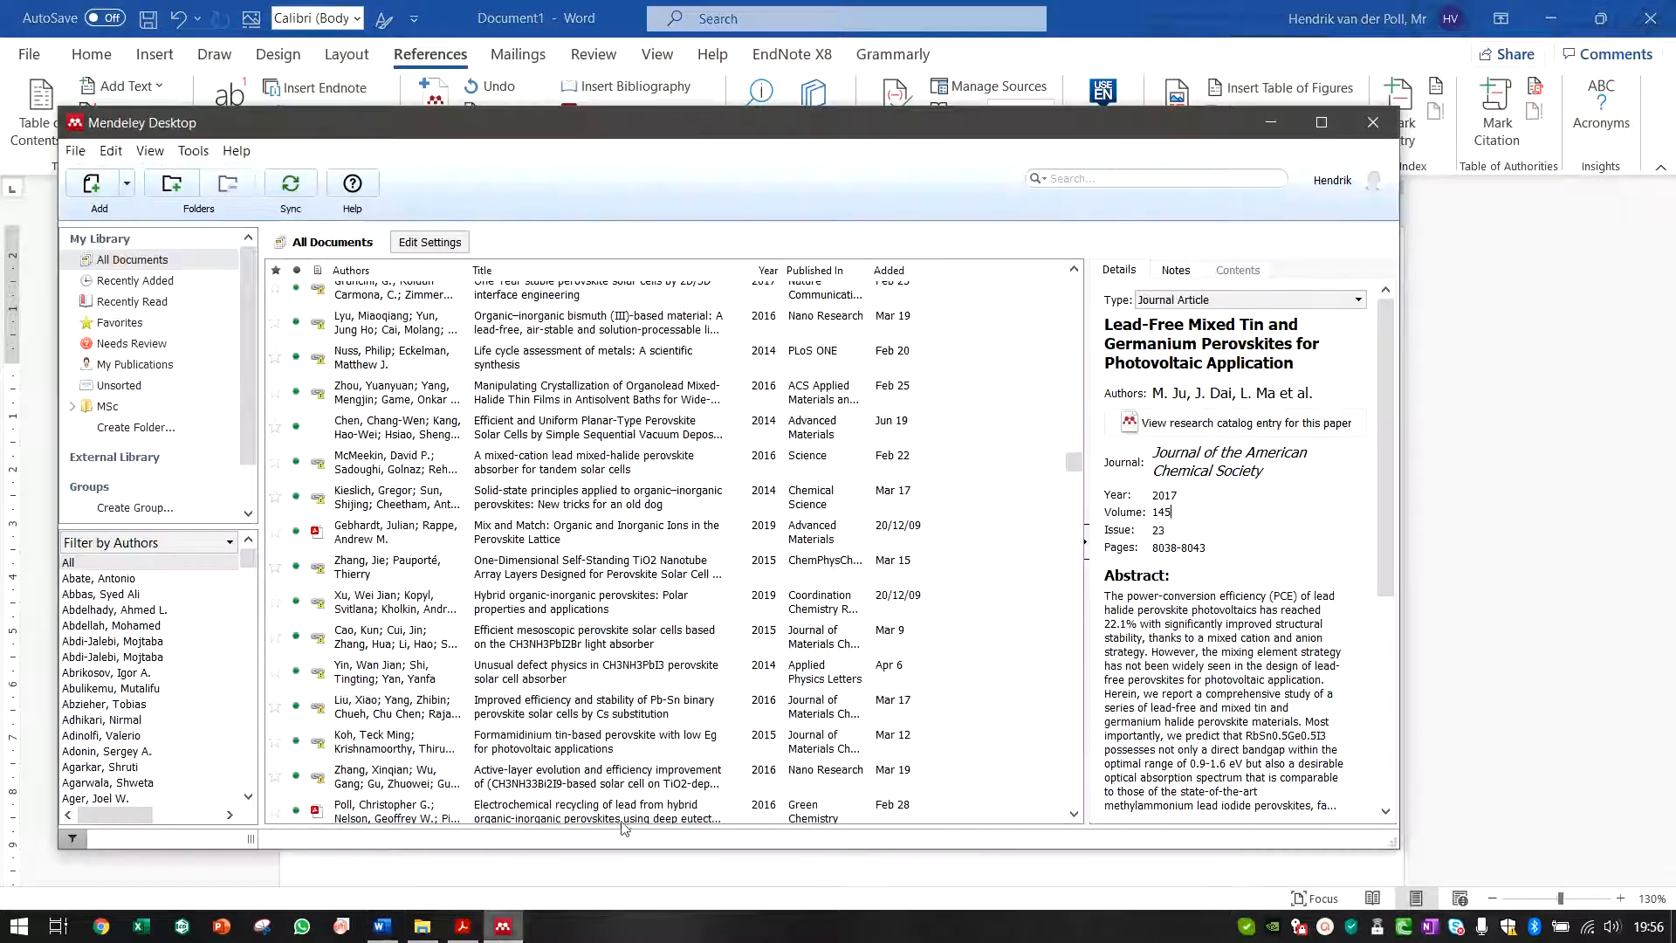
click(1248, 512)
key(BackSpace)
key(BackSpace)
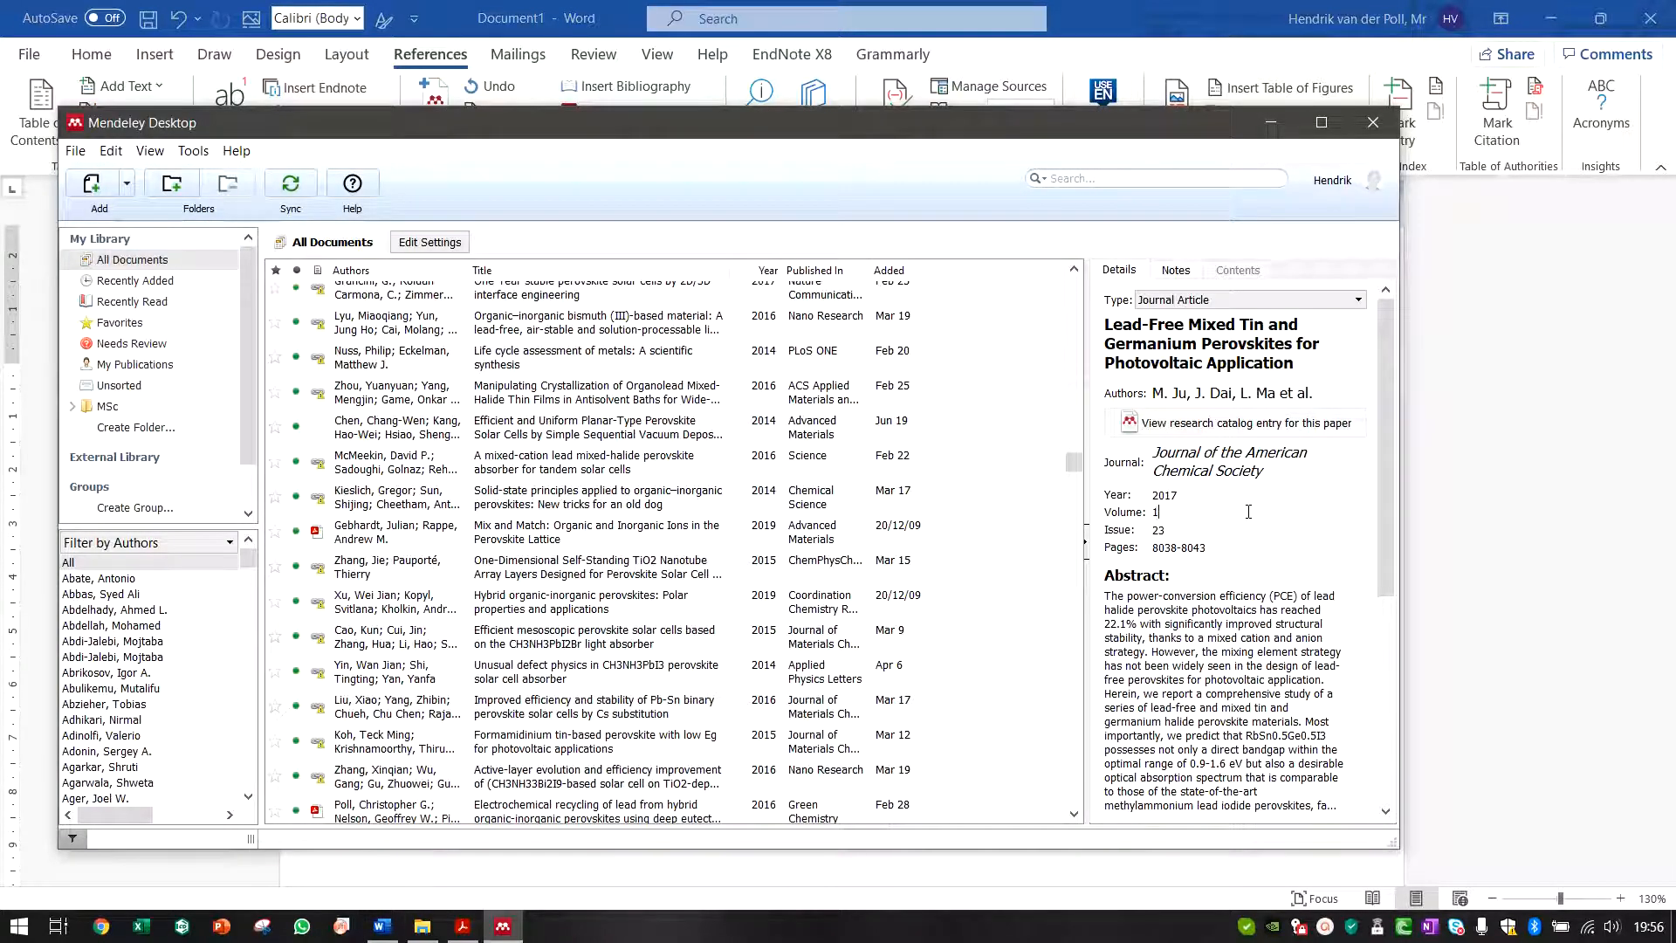
text(39)
click(1558, 569)
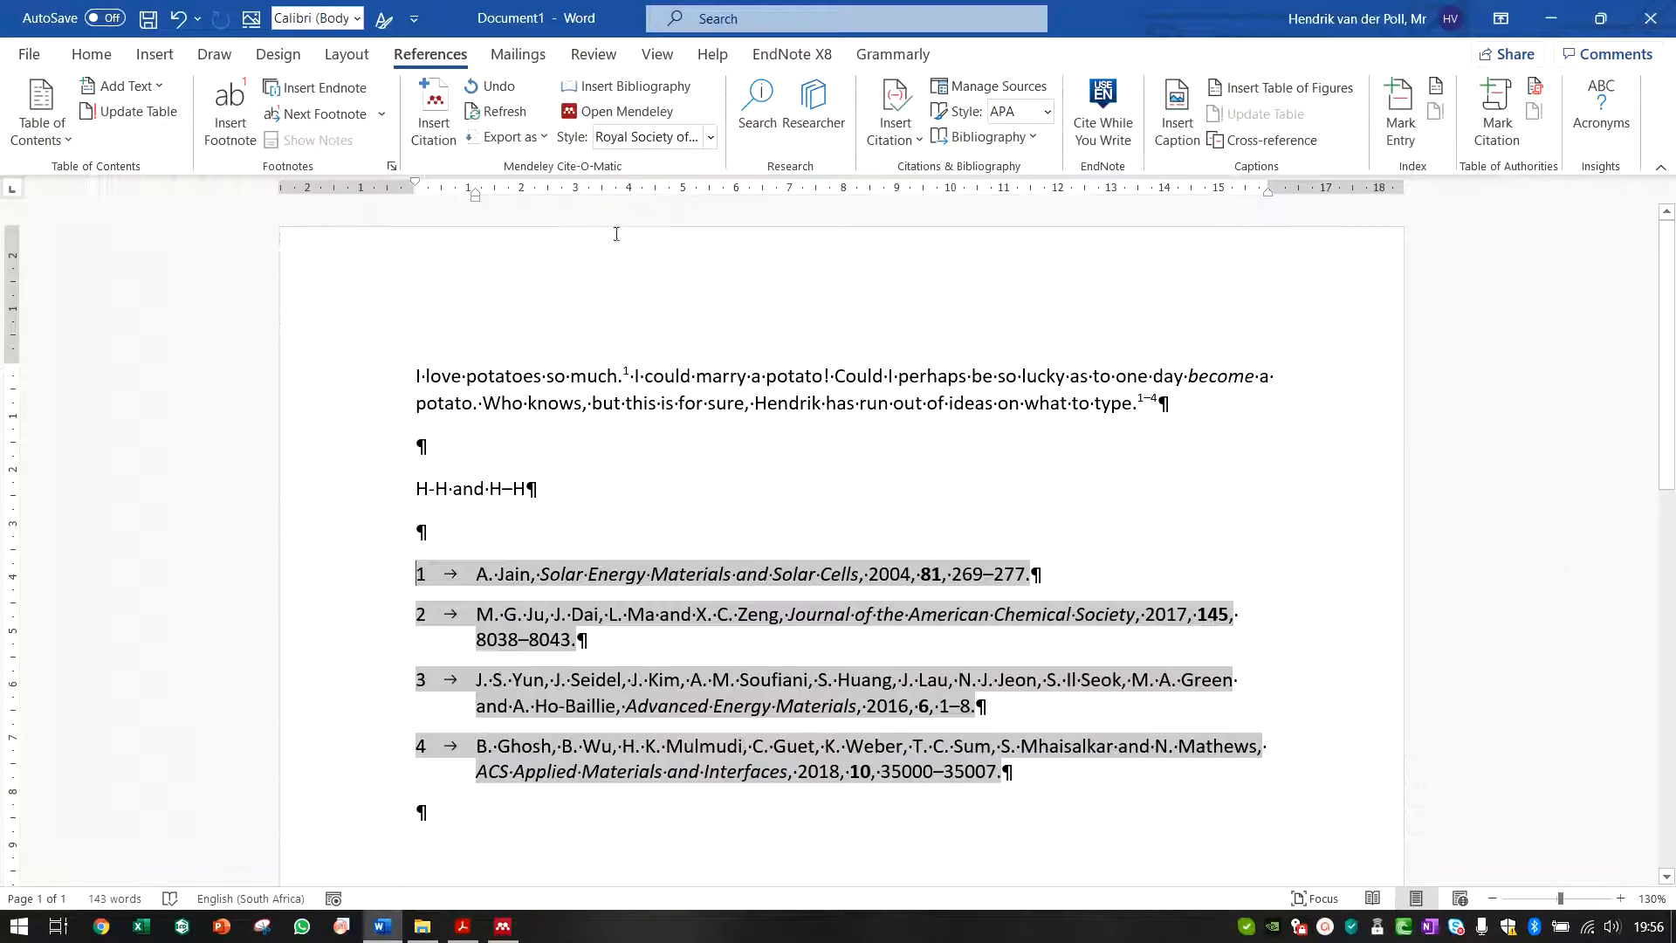
click(500, 117)
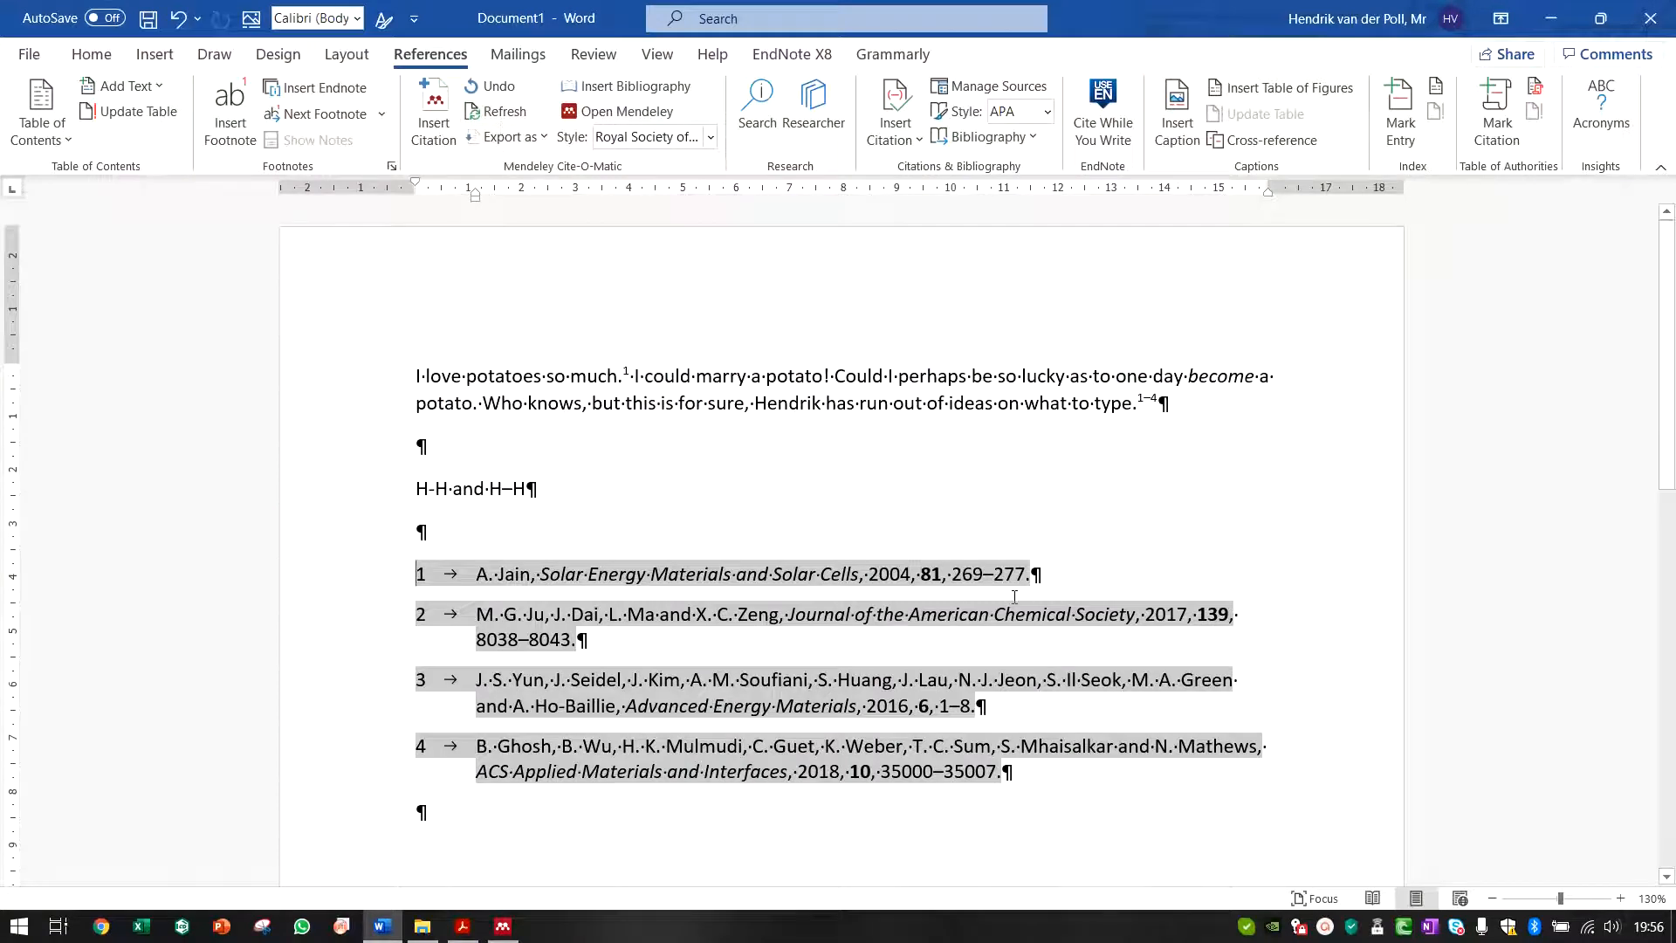
Step: Switch to Acrobat Reader to view the opening pages of the CMY 382 practical guide, and return to the end of the Word document
click(721, 626)
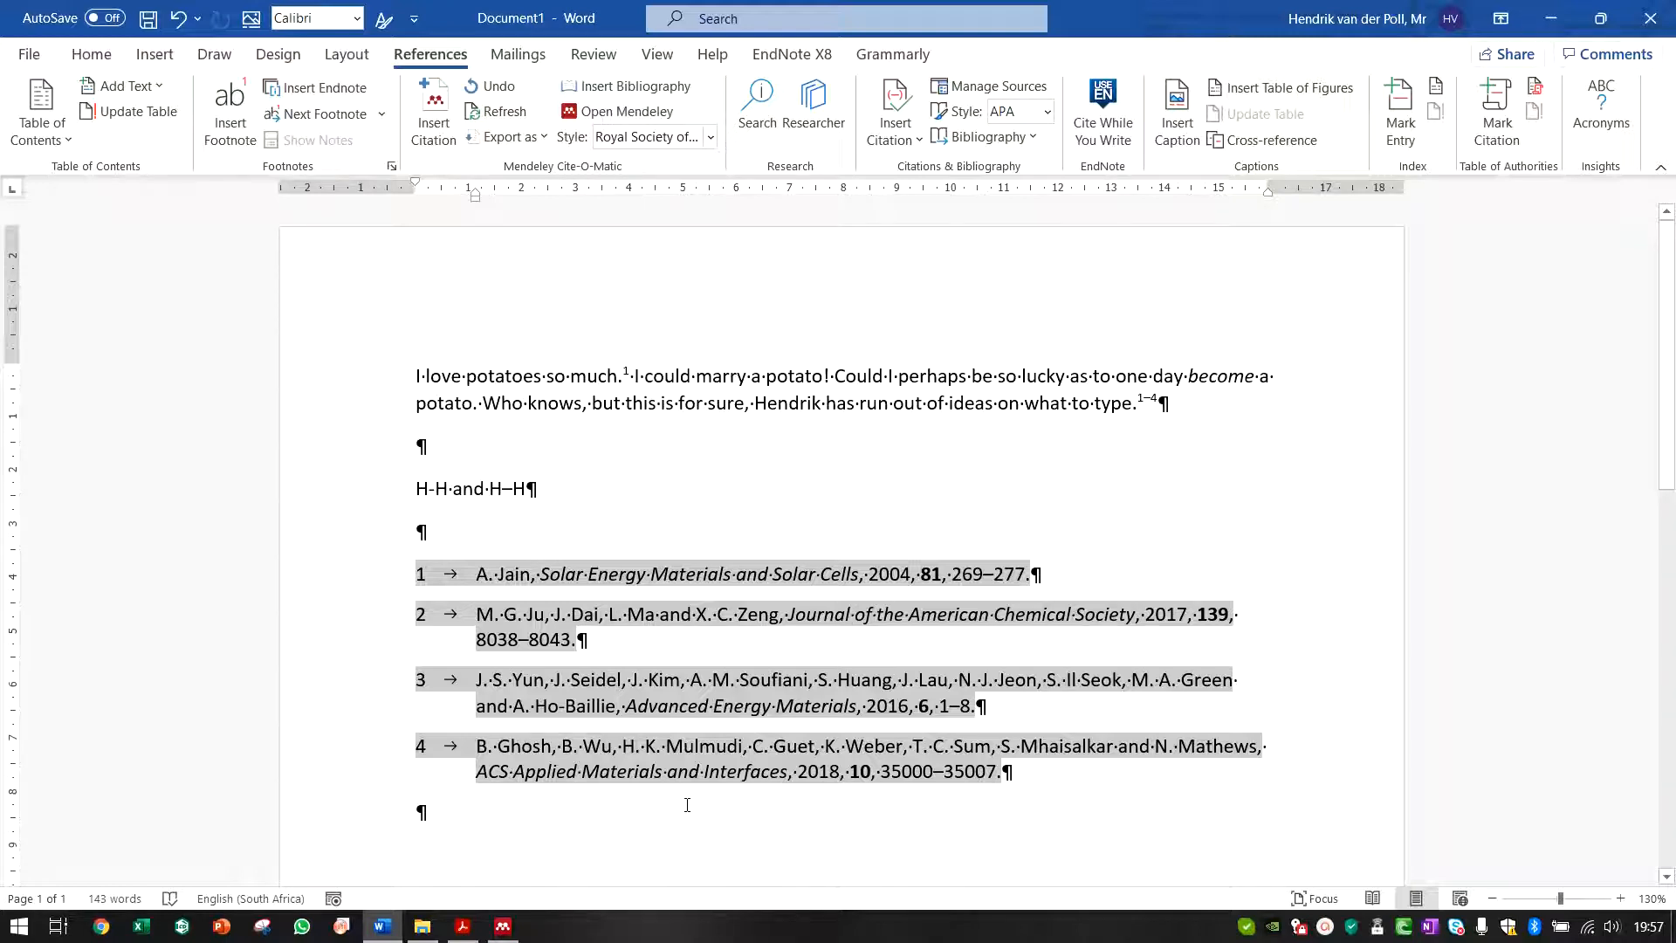
click(462, 925)
scroll(466, 796, up, 3)
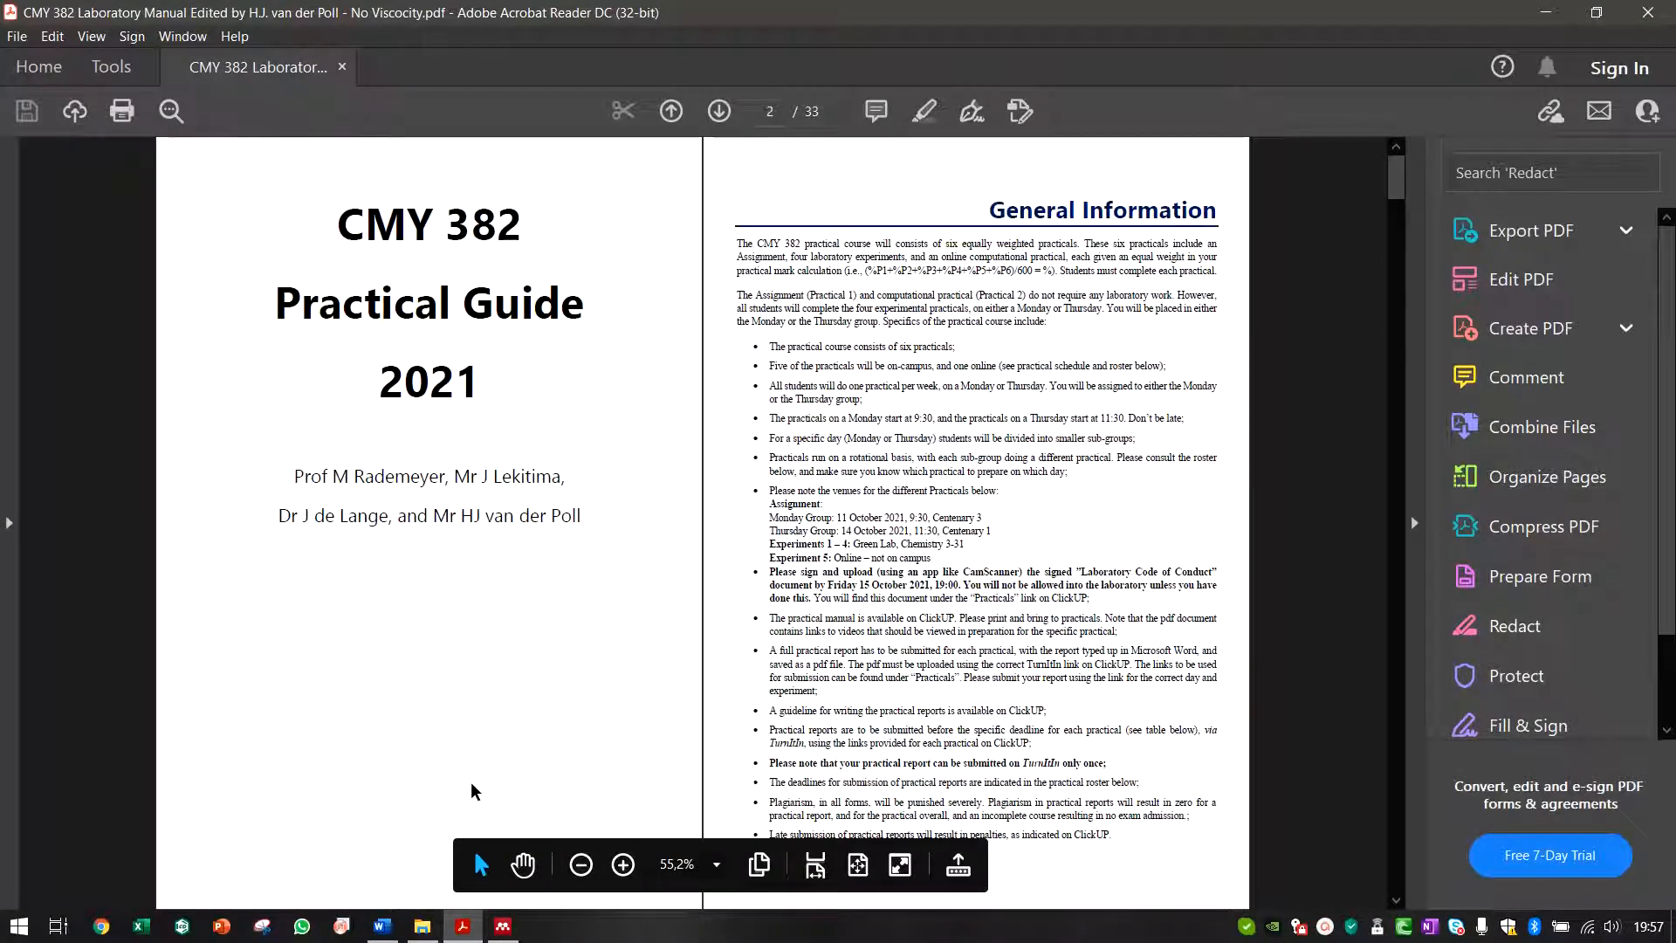
click(383, 925)
click(468, 829)
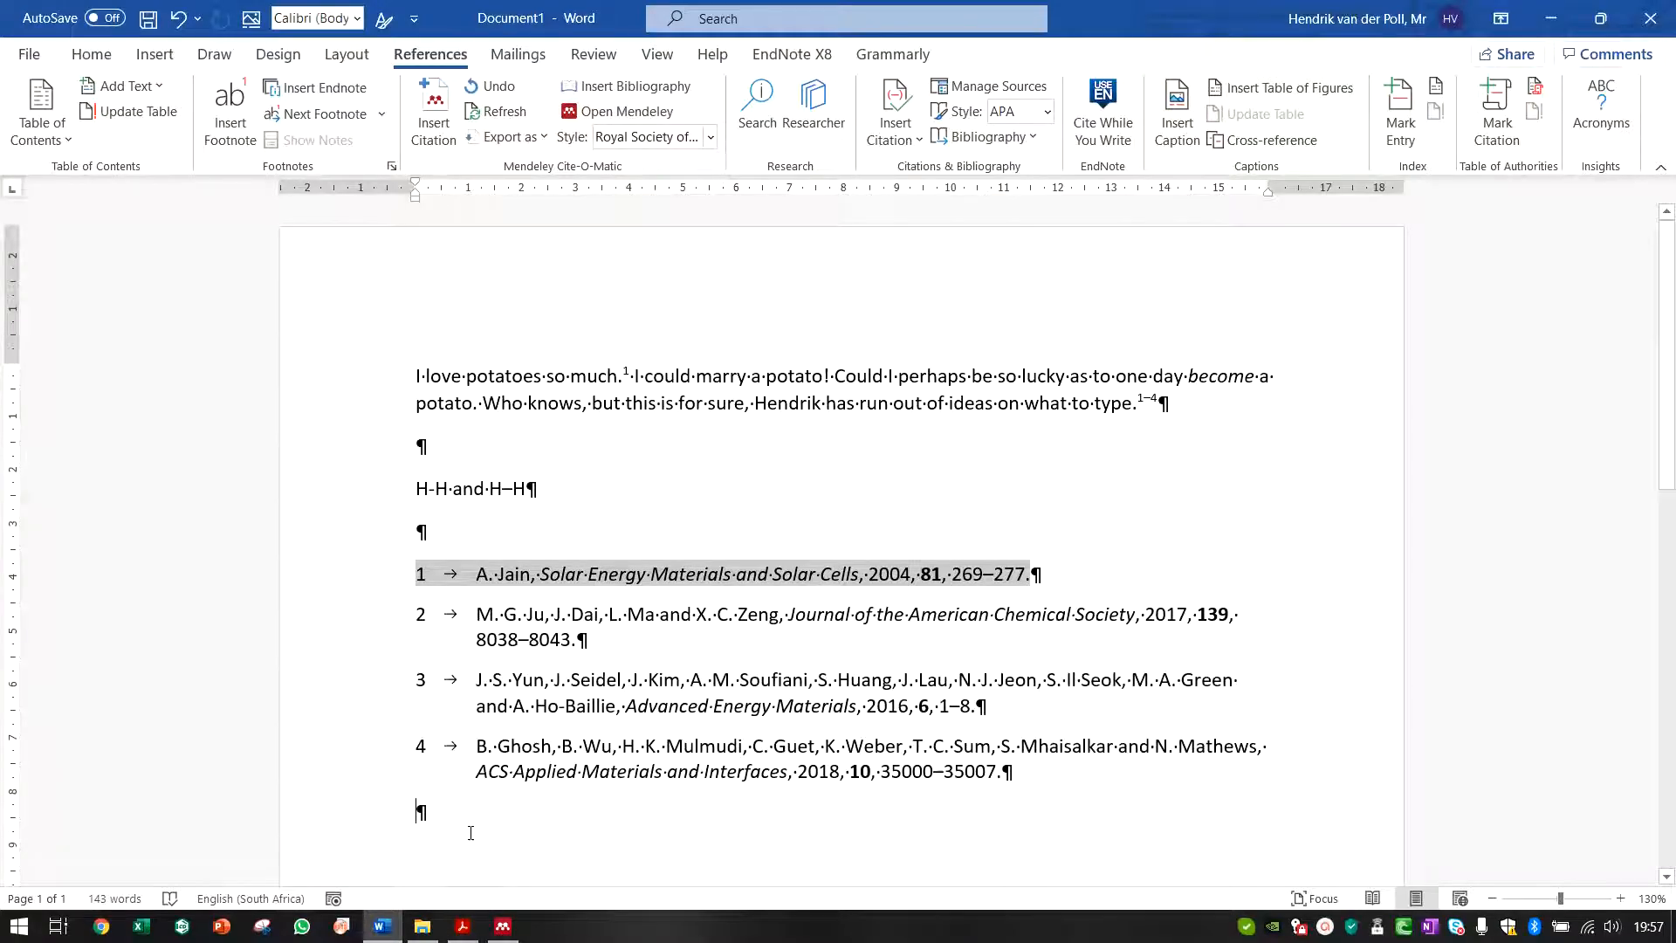